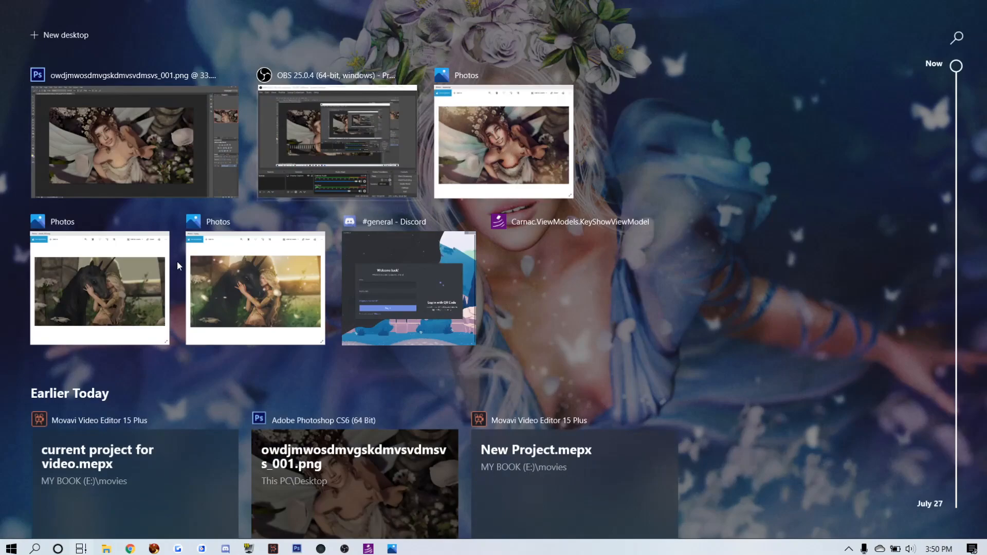
View the example pictures photo_003.png, k.png and tweak.png one after another in Photos.
click(112, 285)
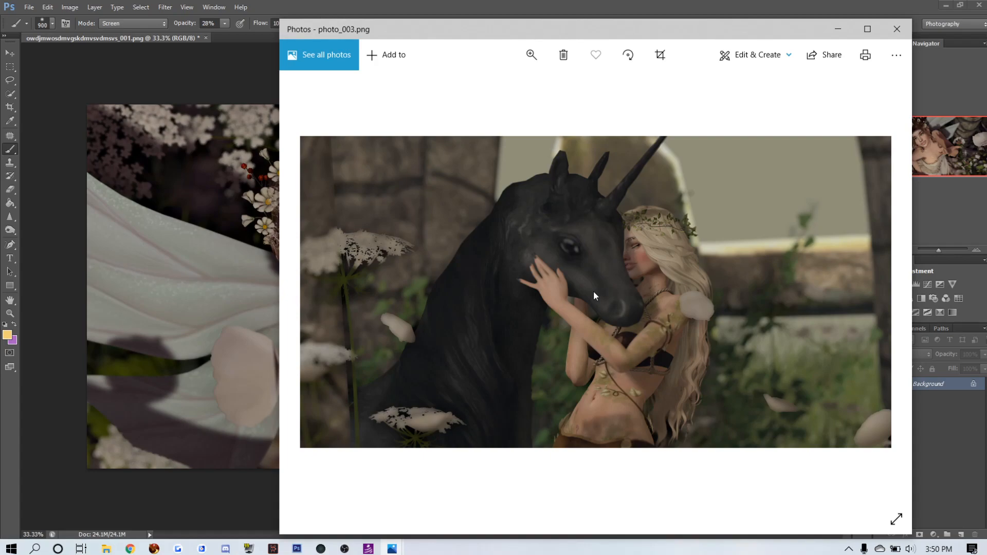
key(super+Tab)
click(271, 287)
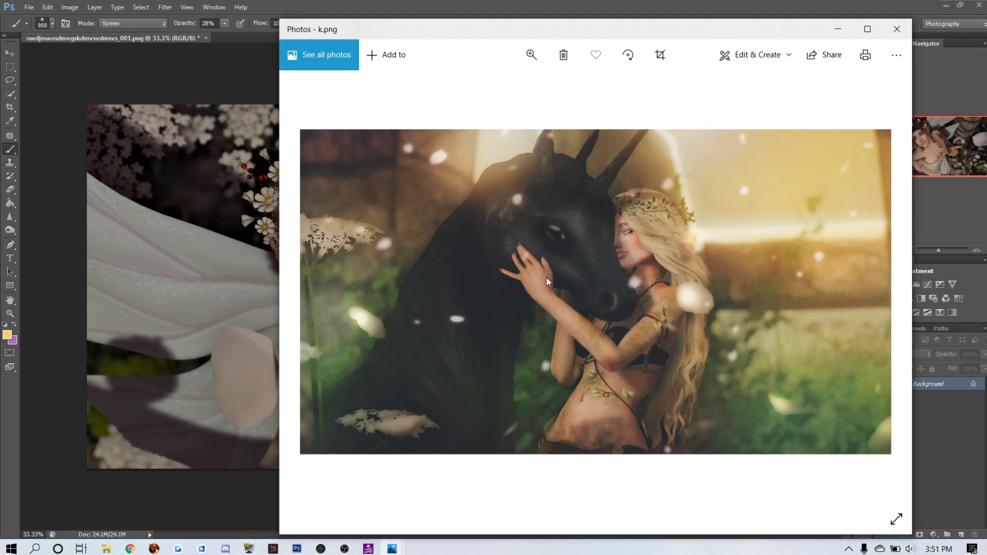
key(super+Tab)
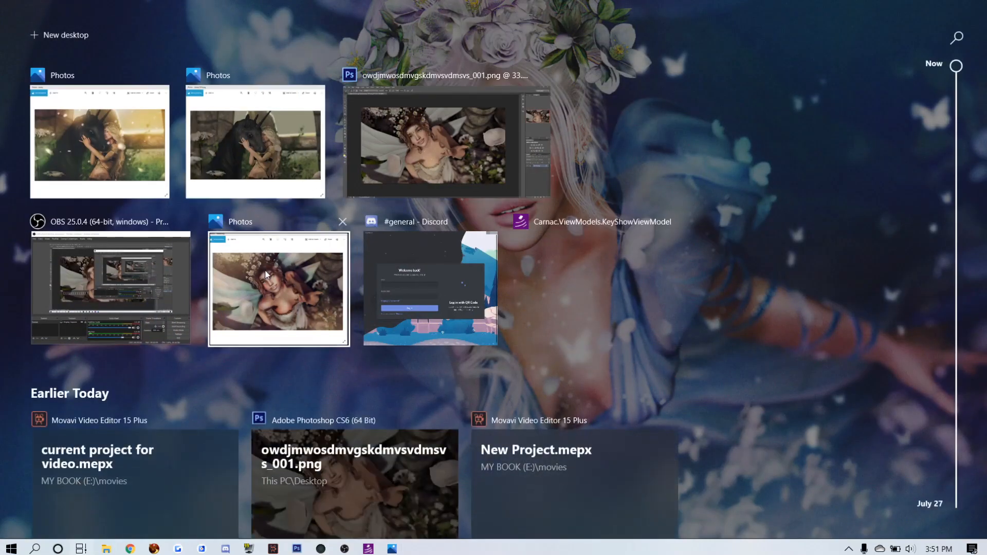
click(313, 279)
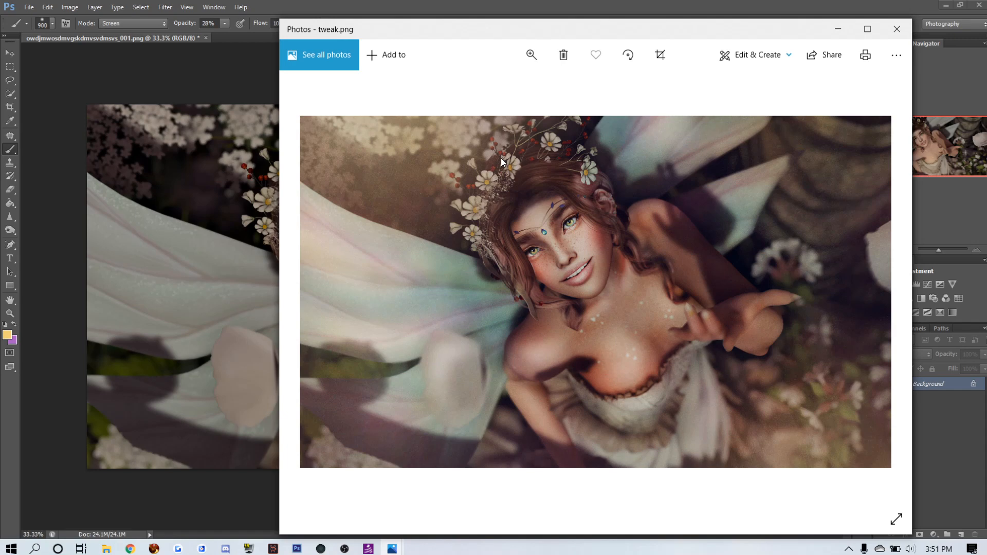
Close the three open Photos windows to return to the fairy image in Photoshop.
click(893, 29)
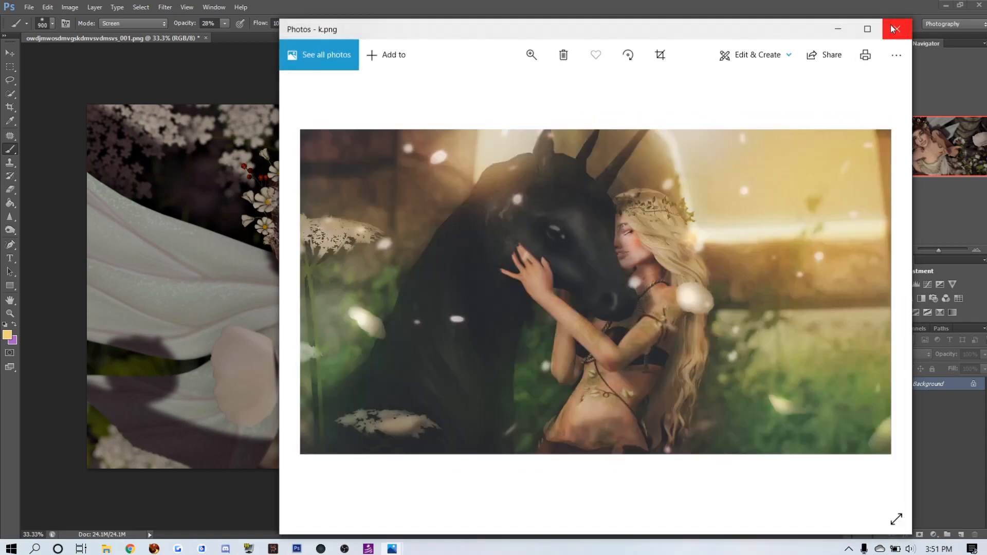
click(887, 30)
click(886, 31)
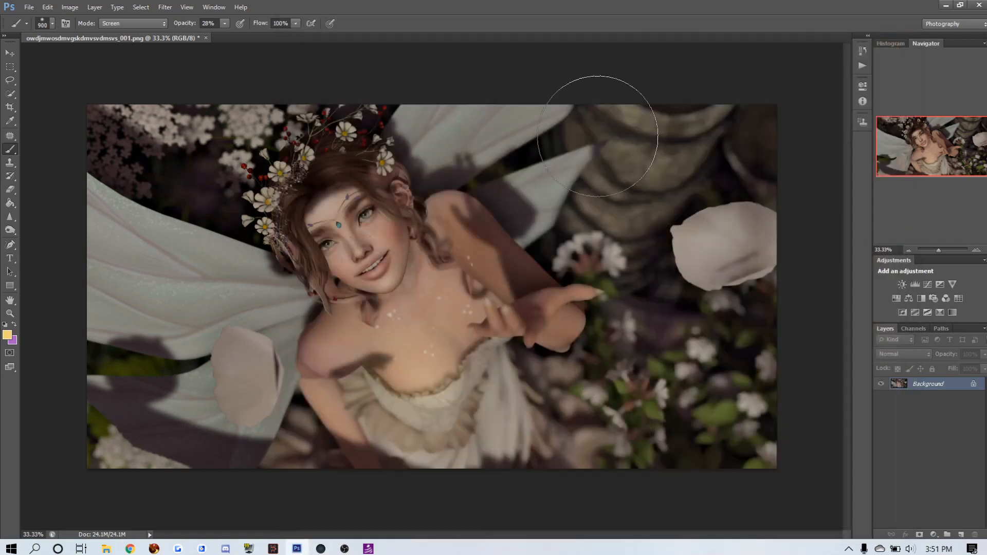
Duplicate the Background layer and crop the image, trimming part of the petal at its right edge and rotating it slightly.
key(ctrl+j)
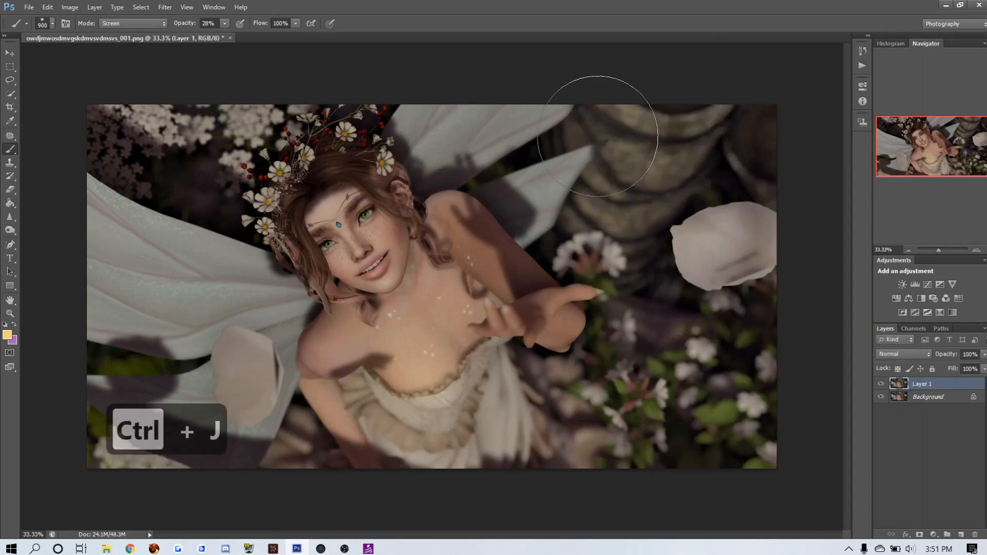
key(c)
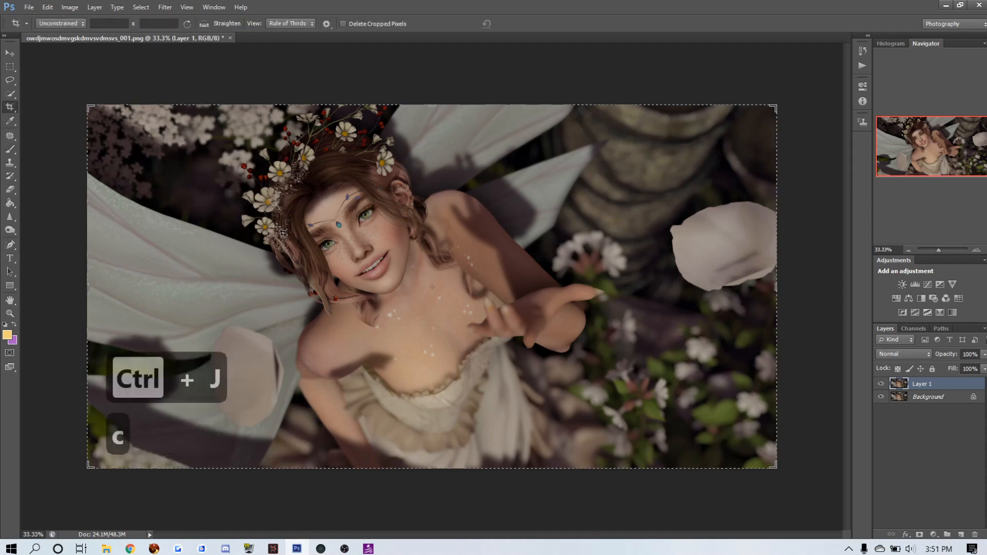
drag(776, 289, 747, 289)
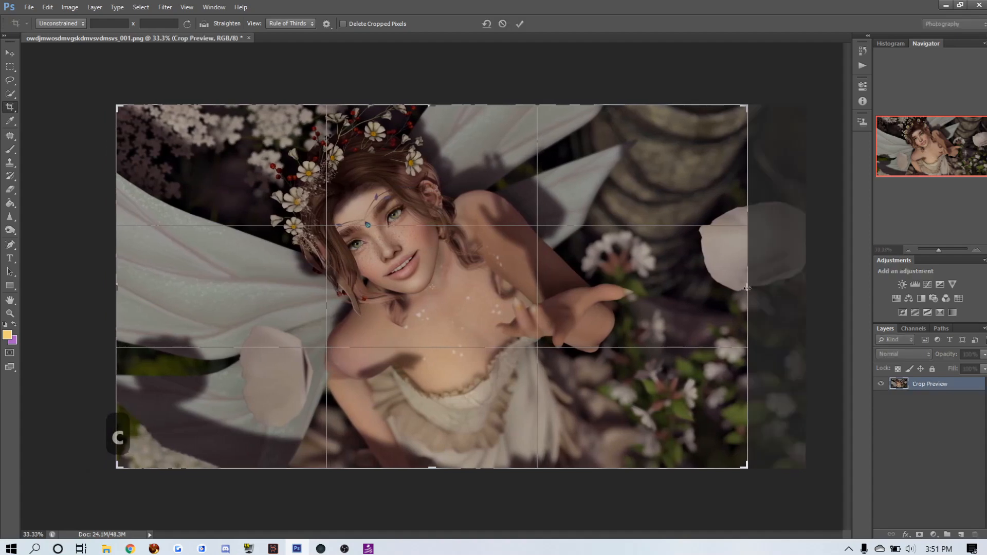
drag(78, 104, 80, 101)
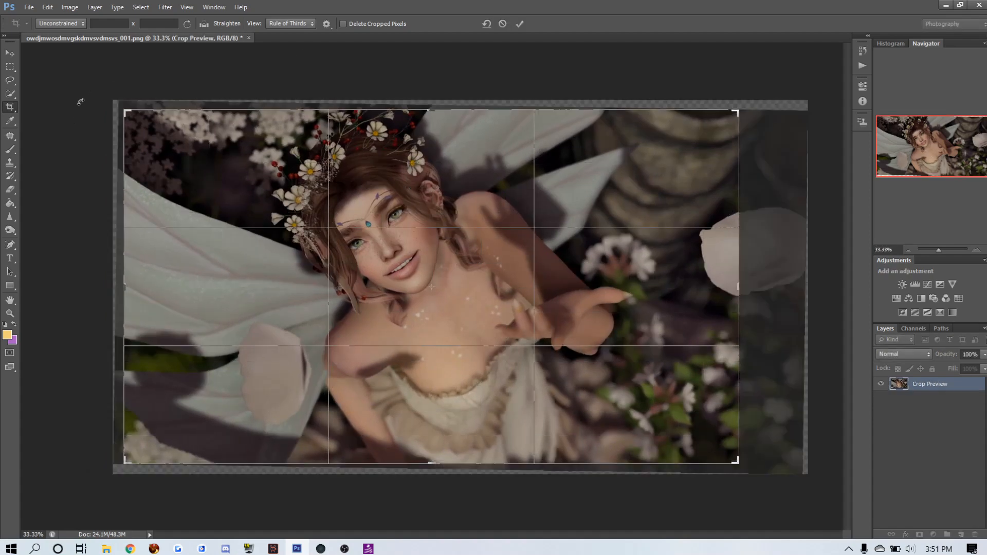
key(Return)
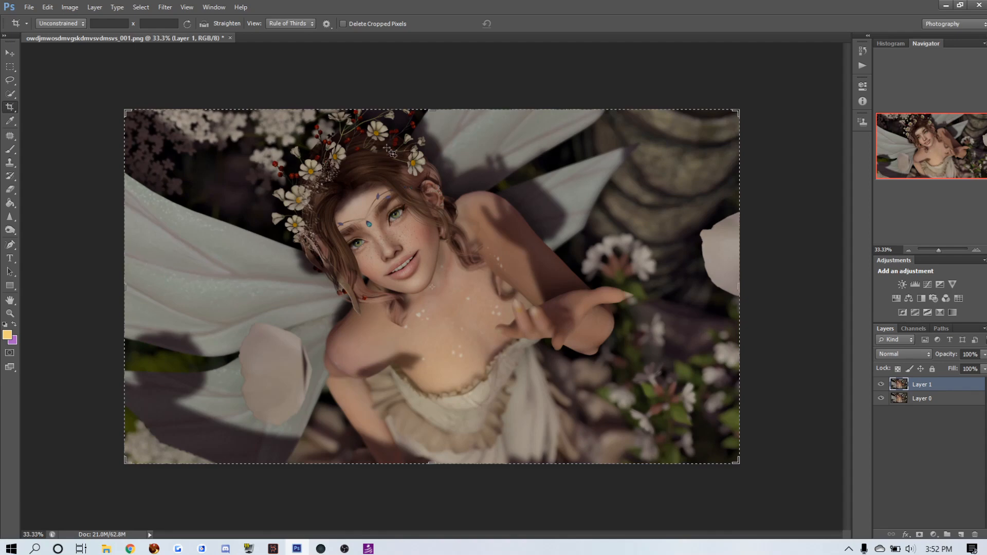
Clone hair from the curl beside the neck into the gap above the detached strand on the chest with the Clone Stamp.
click(10, 313)
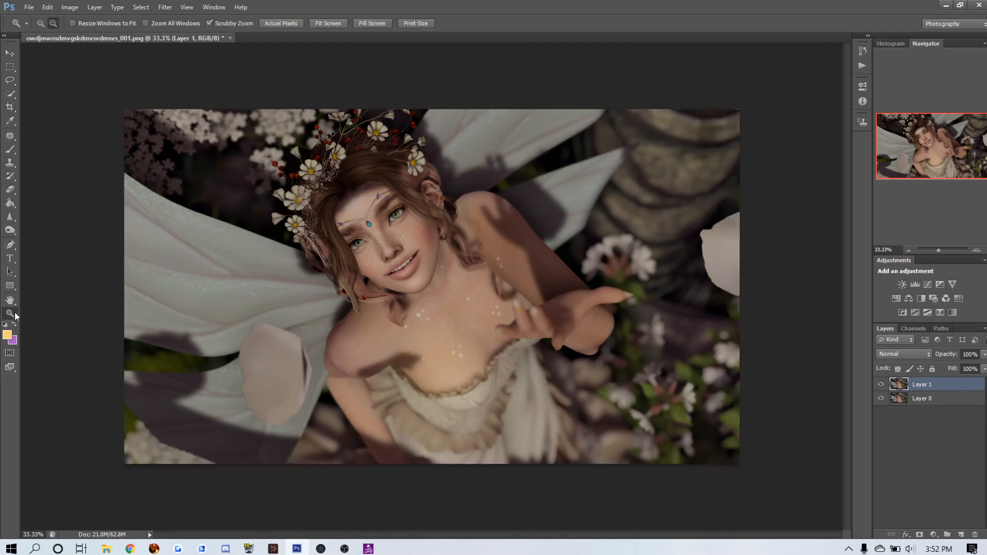
drag(492, 255, 492, 255)
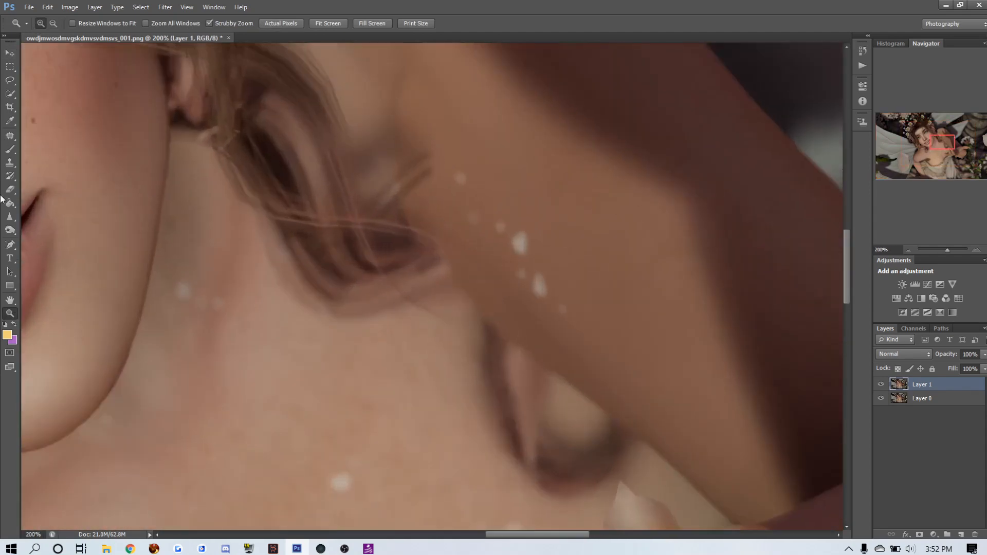
click(10, 163)
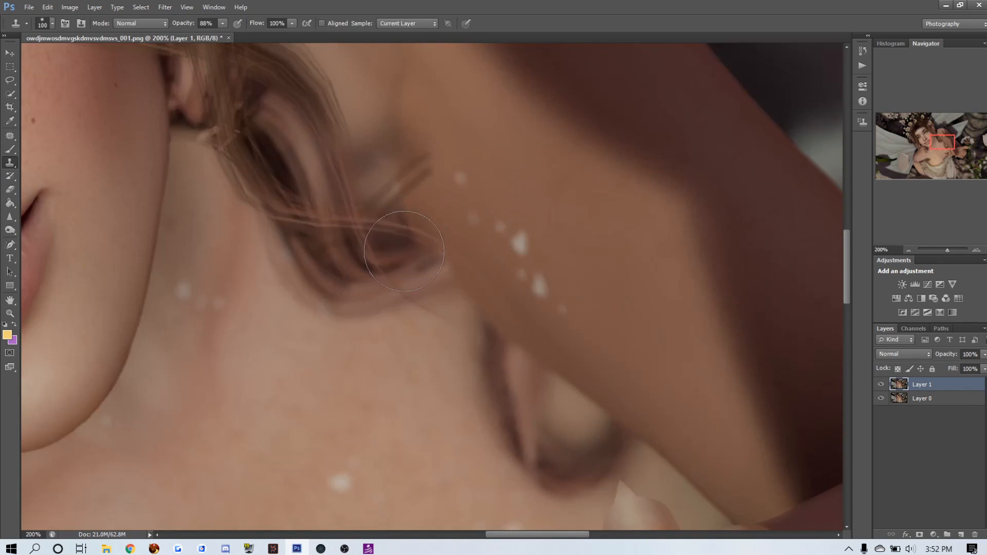
alt+click(340, 120)
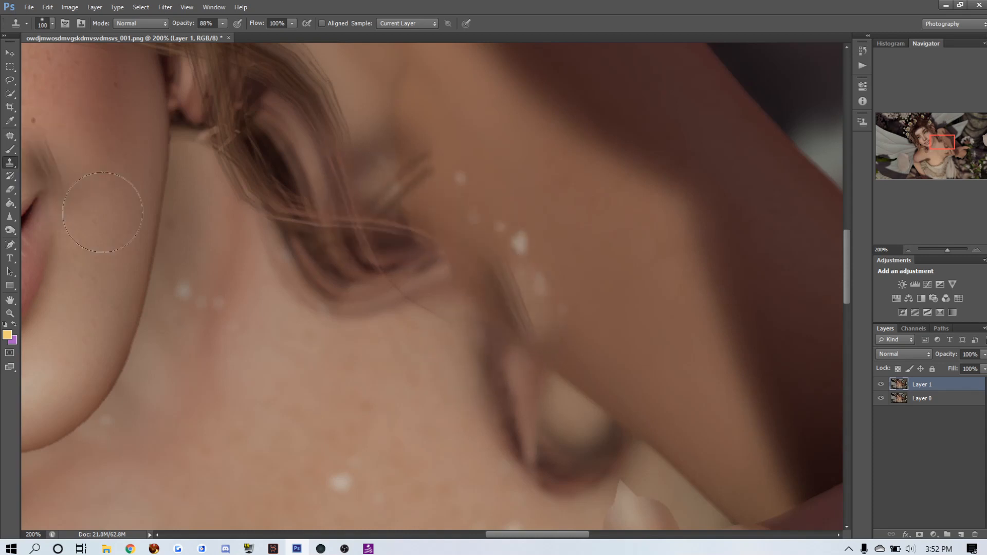
click(276, 110)
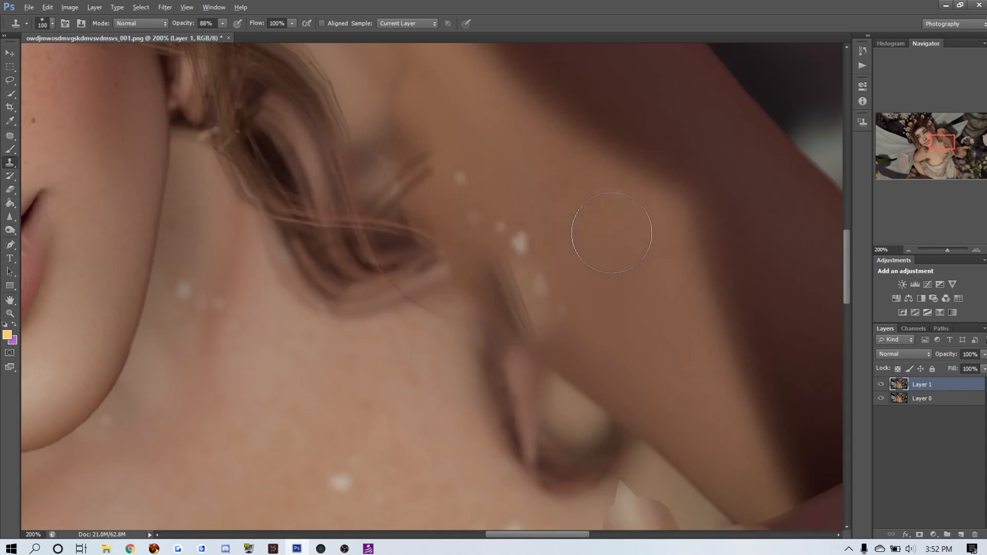
Set the Clone Stamp brush to 60 px and clone more hair to join the curl with the lower strand.
key(bracketleft)
key(bracketleft)
key(bracketleft)
key(bracketleft)
key(bracketleft)
key(bracketleft)
key(bracketleft)
key(bracketleft)
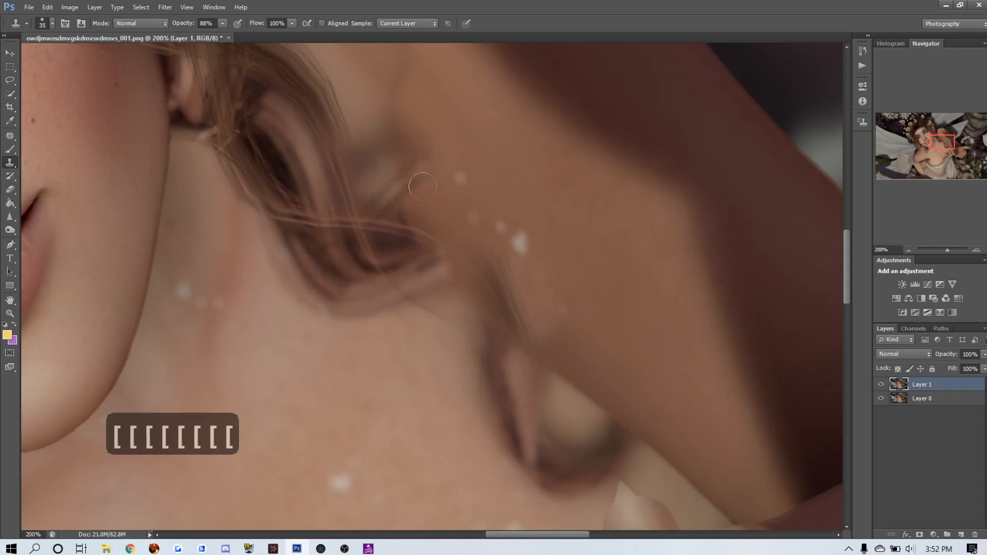
key(bracketright)
key(bracketright)
key(bracketright)
key(bracketright)
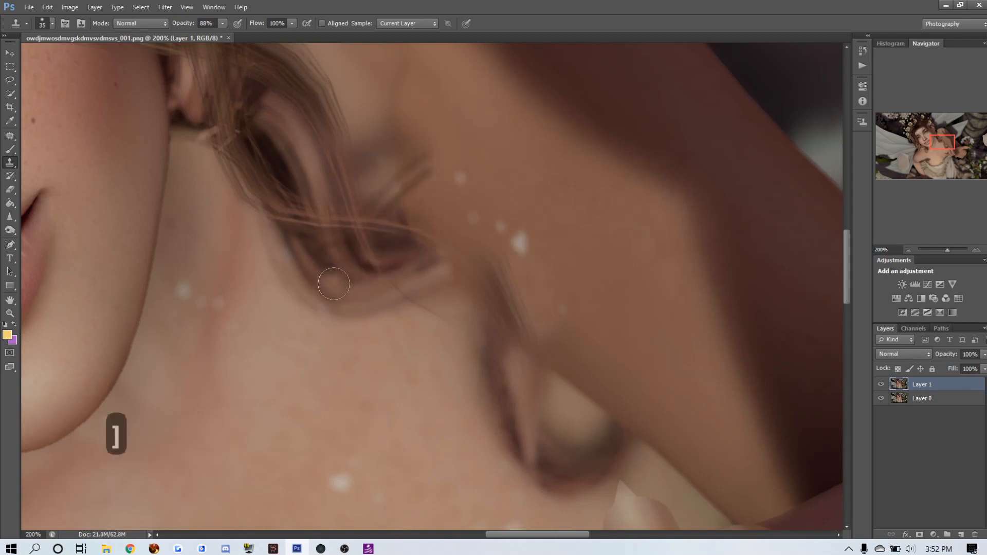
mouse_move(322, 279)
mouse_down()
mouse_move(418, 247)
mouse_move(463, 276)
mouse_move(461, 291)
mouse_up()
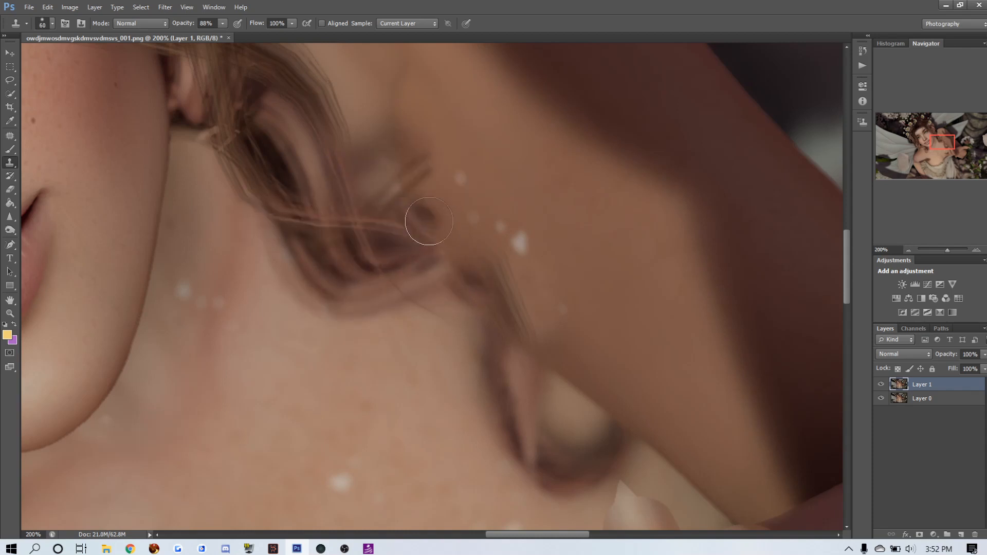
Blend the cloned hair strand along the arm and chest using the Smudge tool with a 50 px brush at 32% strength.
click(10, 220)
click(41, 234)
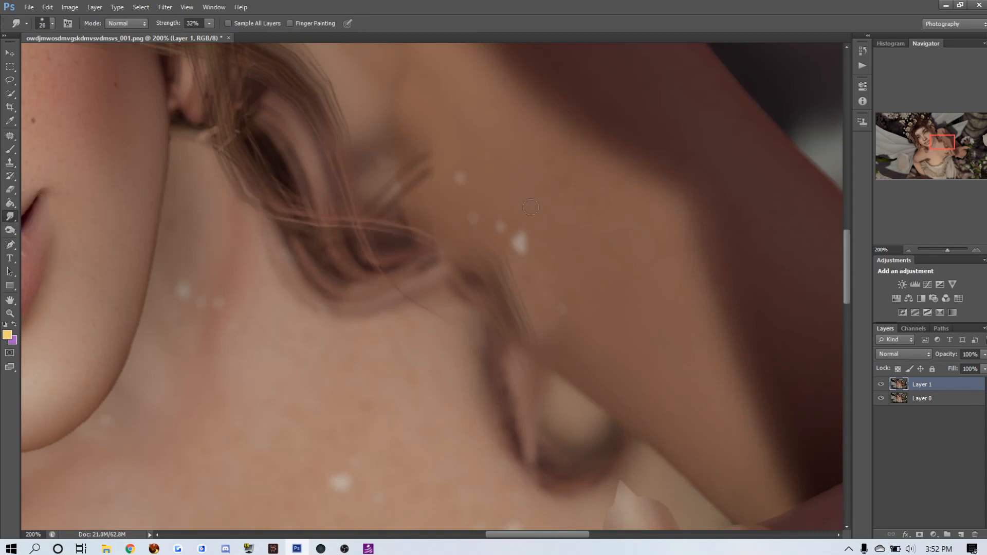
key(bracketright)
key(bracketright)
key(bracketright)
key(bracketright)
key(bracketright)
key(bracketright)
drag(467, 349, 478, 402)
drag(541, 343, 524, 305)
drag(471, 262, 452, 241)
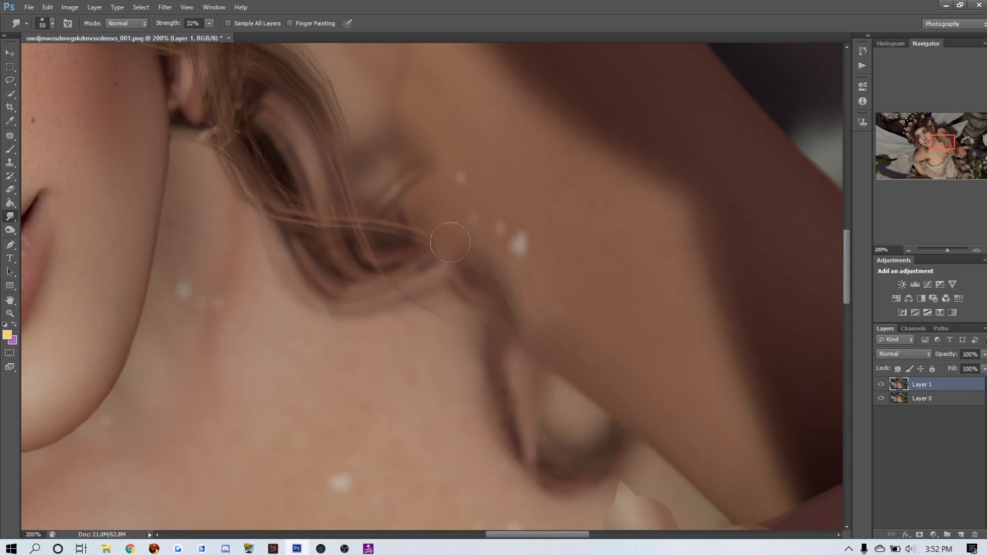
mouse_move(529, 303)
mouse_down()
mouse_move(468, 249)
mouse_move(442, 273)
mouse_move(454, 300)
mouse_move(446, 270)
mouse_move(457, 248)
mouse_move(459, 263)
mouse_move(522, 324)
mouse_move(532, 360)
mouse_up()
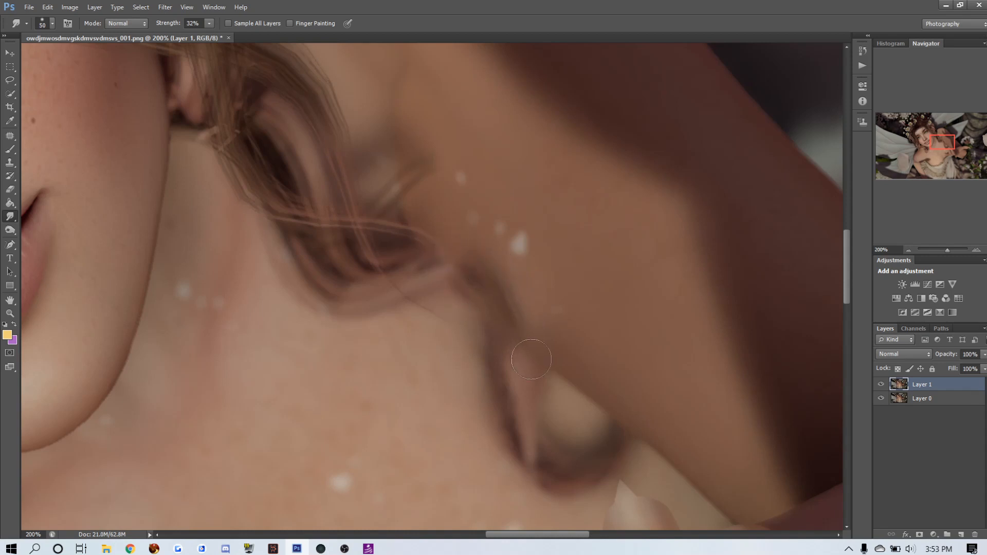
Smudge the hair curl beside the neck and the strands below the ear to smooth them.
click(9, 230)
key(bracketleft)
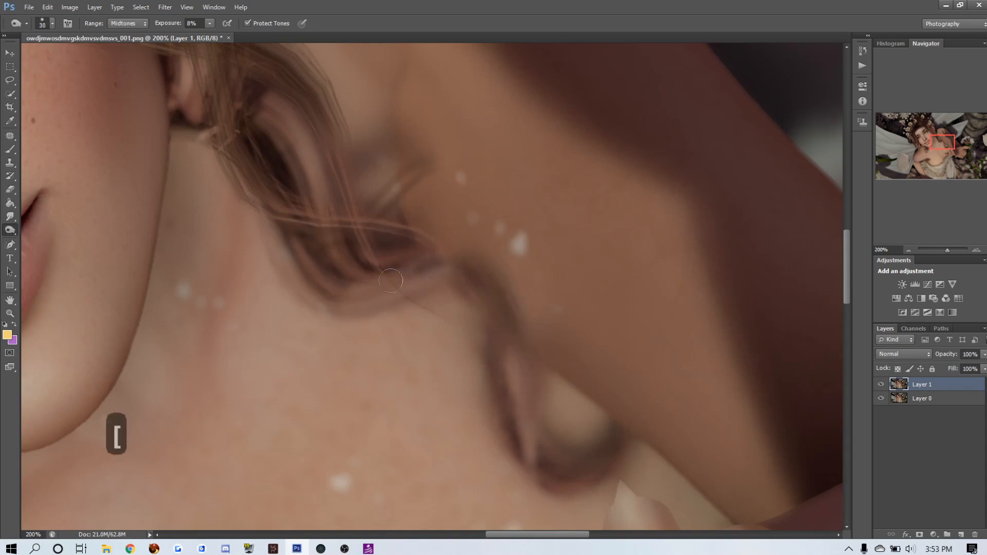
click(10, 217)
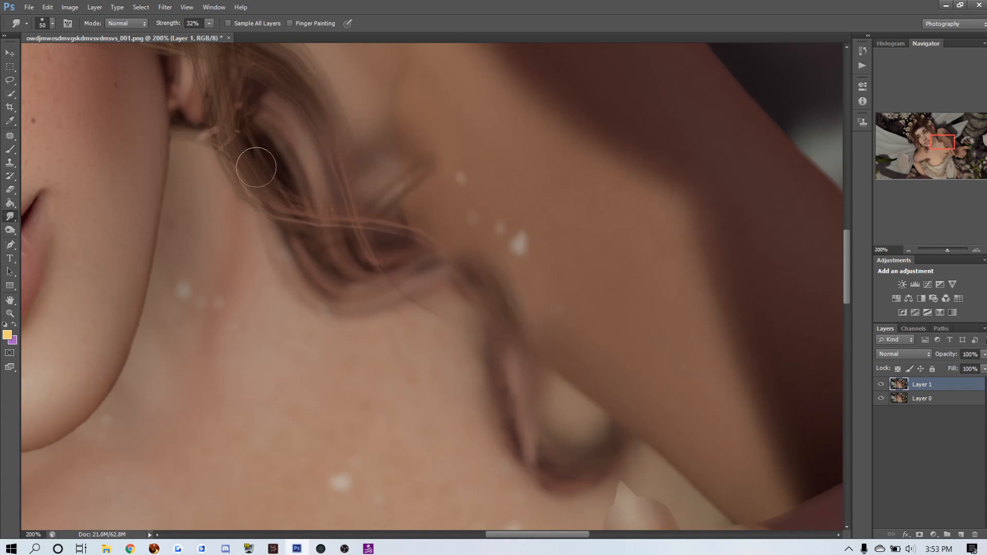
drag(328, 214, 380, 237)
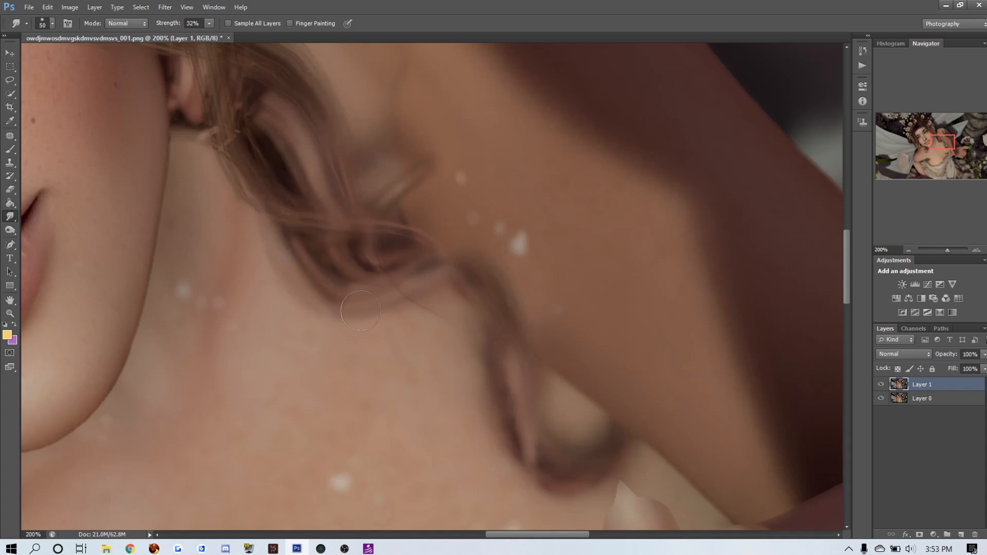
scroll(473, 298, up, 5)
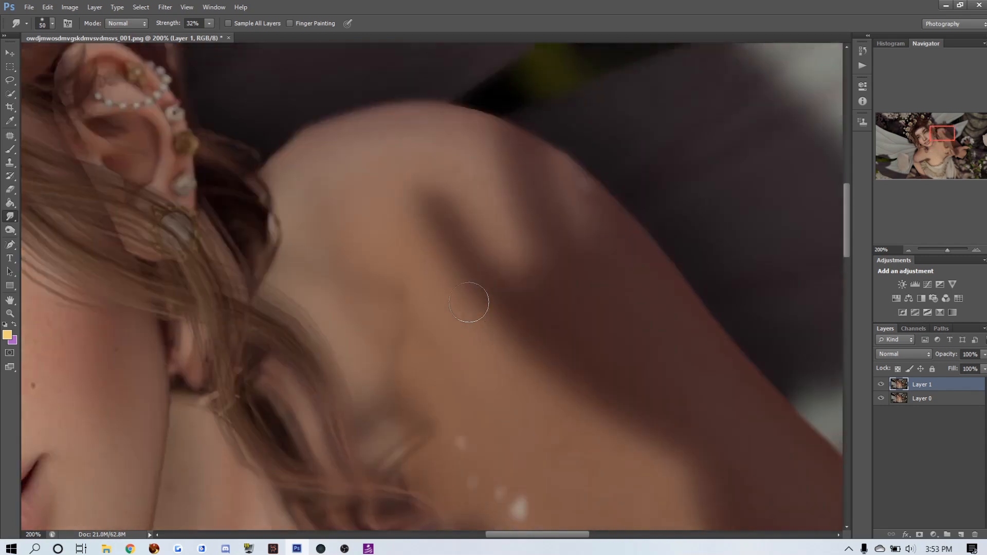
mouse_move(262, 318)
mouse_down()
mouse_move(247, 253)
mouse_move(255, 244)
mouse_move(215, 227)
mouse_up()
scroll(180, 88, up, 3)
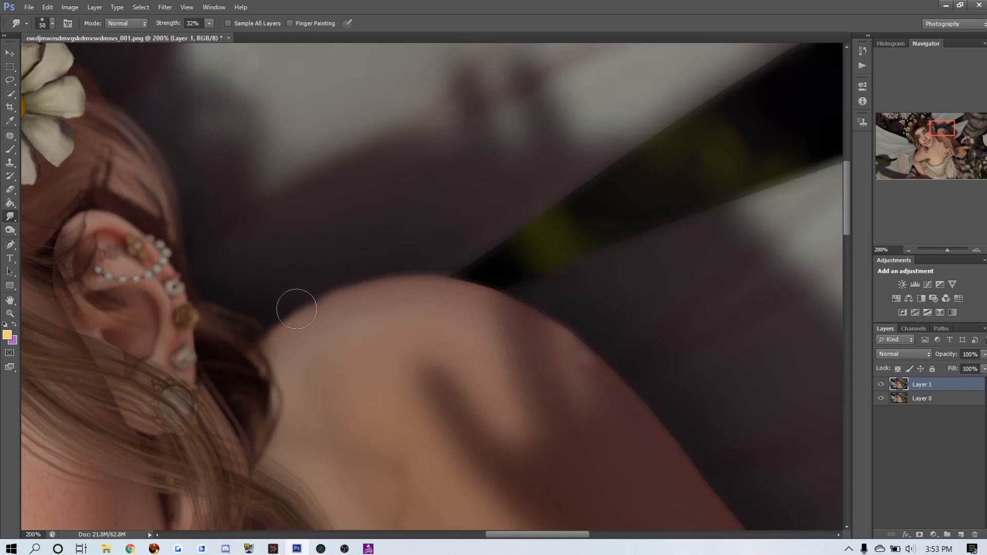
scroll(624, 335, down, 10)
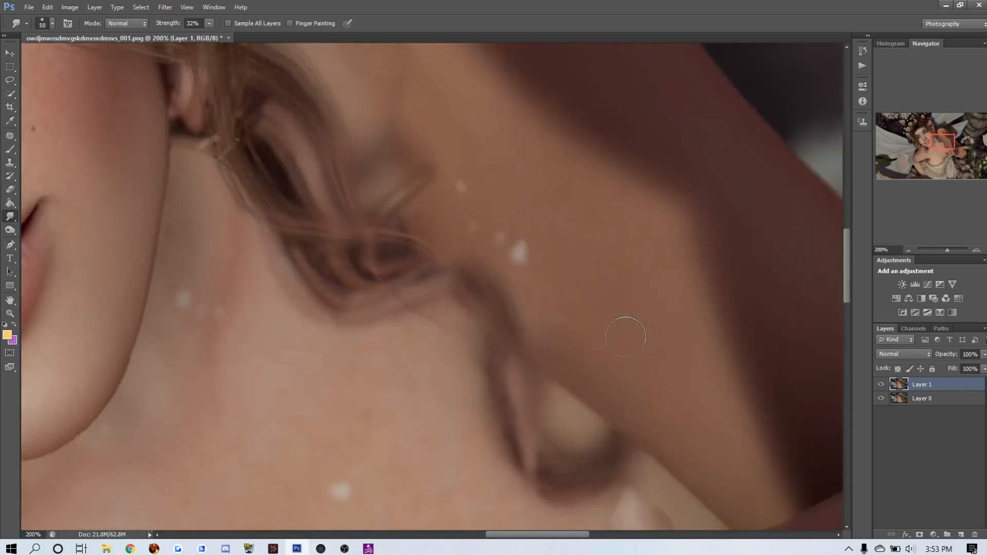
scroll(626, 337, down, 5)
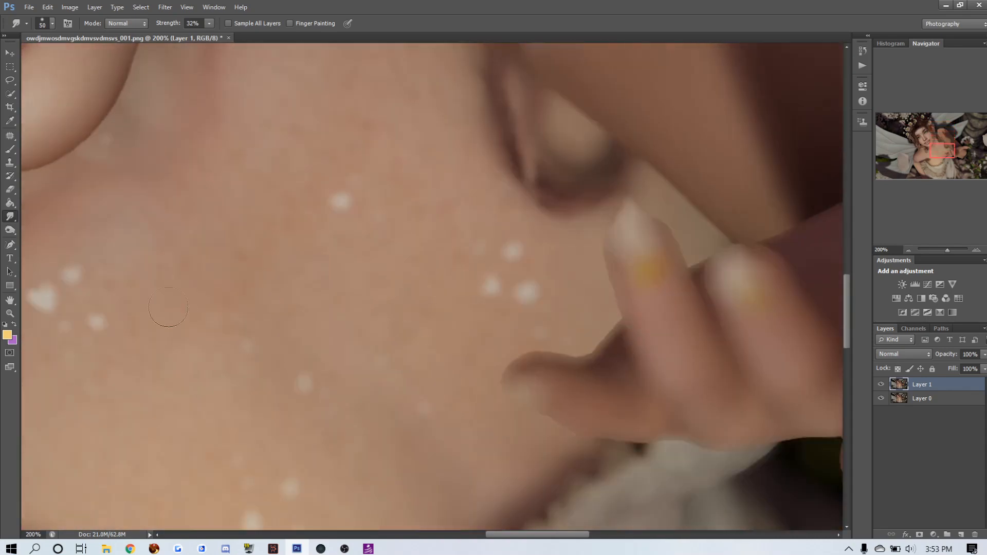
Darken the shaded skin on the shoulder and chest using the Burn tool with a 100 px brush at 8% exposure.
click(10, 312)
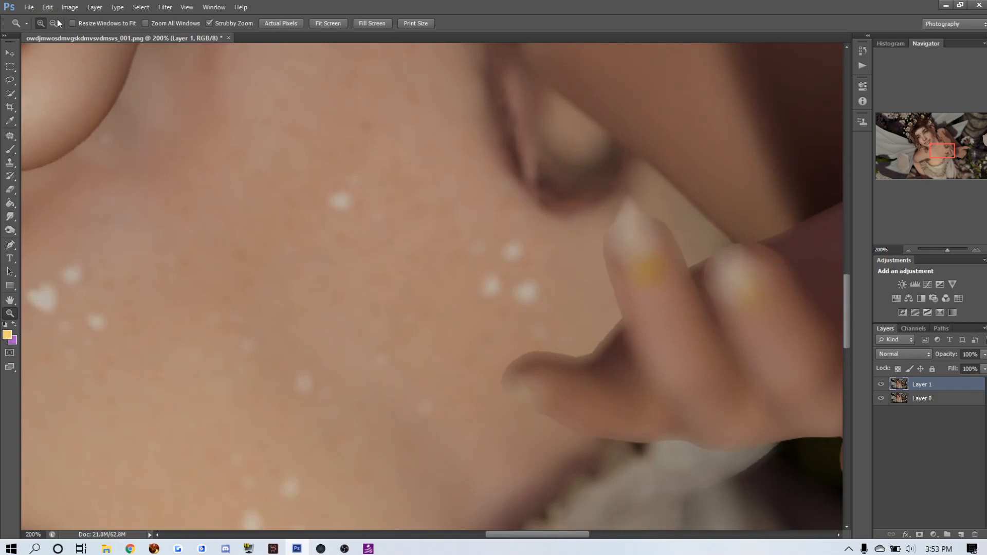
alt+click(120, 82)
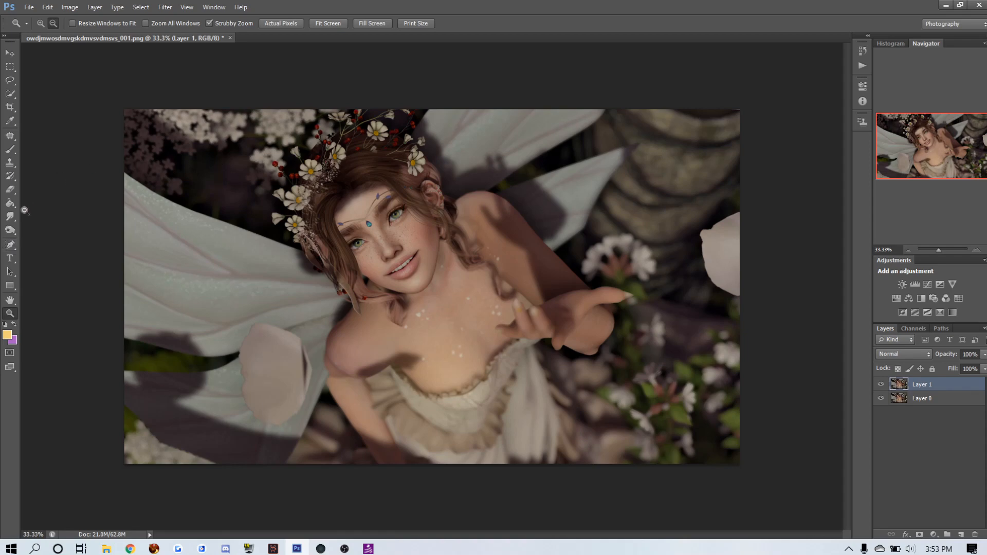
click(10, 230)
key(bracketright)
key(bracketright)
key(bracketright)
key(bracketright)
key(bracketright)
key(bracketright)
key(bracketright)
key(bracketright)
key(bracketright)
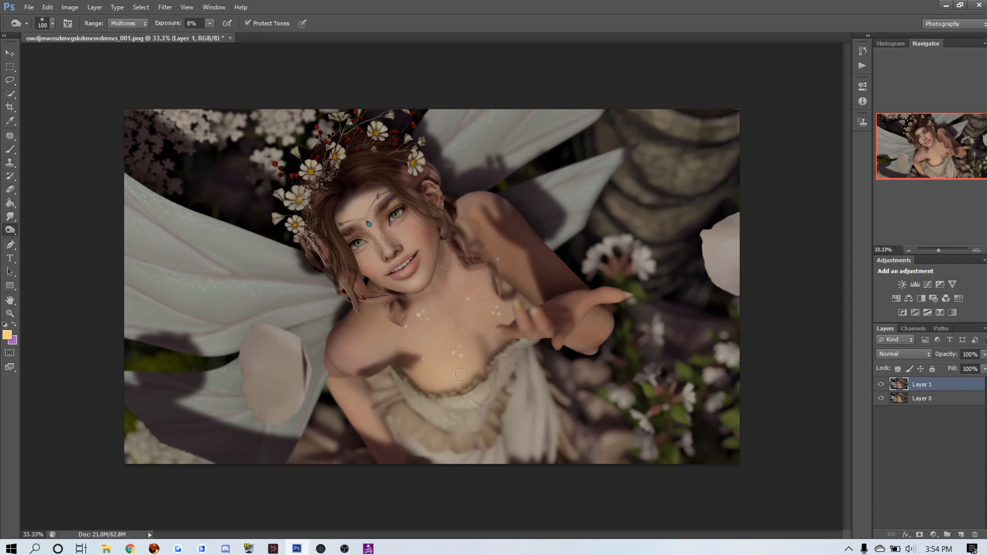
Lighten the highlights on the face, neck and chest using the Dodge tool with Midtones range and 9% exposure.
drag(10, 234, 46, 228)
mouse_move(394, 252)
mouse_down()
mouse_move(365, 249)
mouse_move(356, 227)
mouse_up()
drag(426, 273, 416, 286)
mouse_move(466, 355)
mouse_down()
mouse_move(447, 400)
mouse_move(430, 385)
mouse_up()
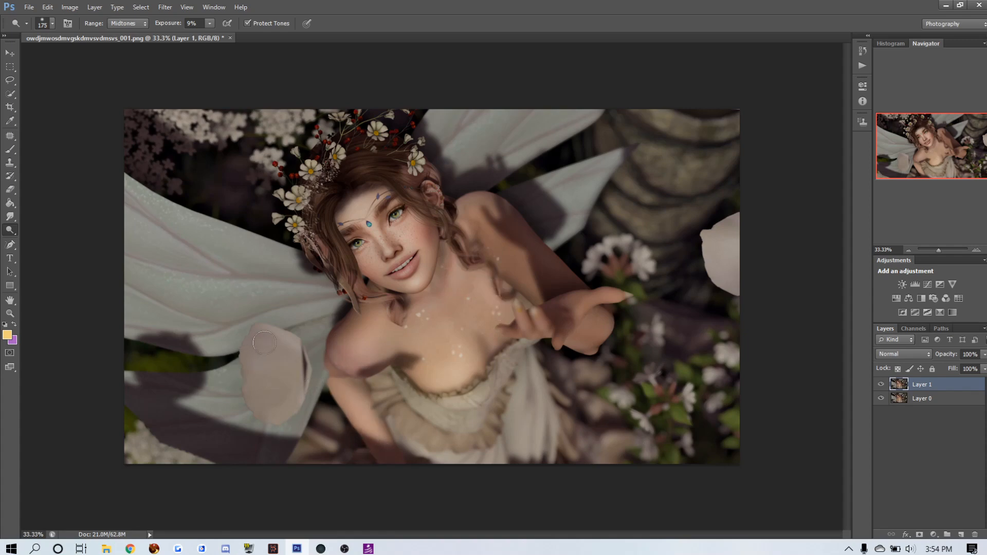
Dodge the large petal on the wing and enlarge the brush to 500 px.
mouse_move(265, 343)
mouse_down()
mouse_move(278, 344)
mouse_move(272, 334)
mouse_move(257, 339)
mouse_move(247, 368)
mouse_move(258, 392)
mouse_move(284, 408)
mouse_up()
key(bracketright)
key(bracketright)
key(bracketright)
key(bracketright)
key(bracketright)
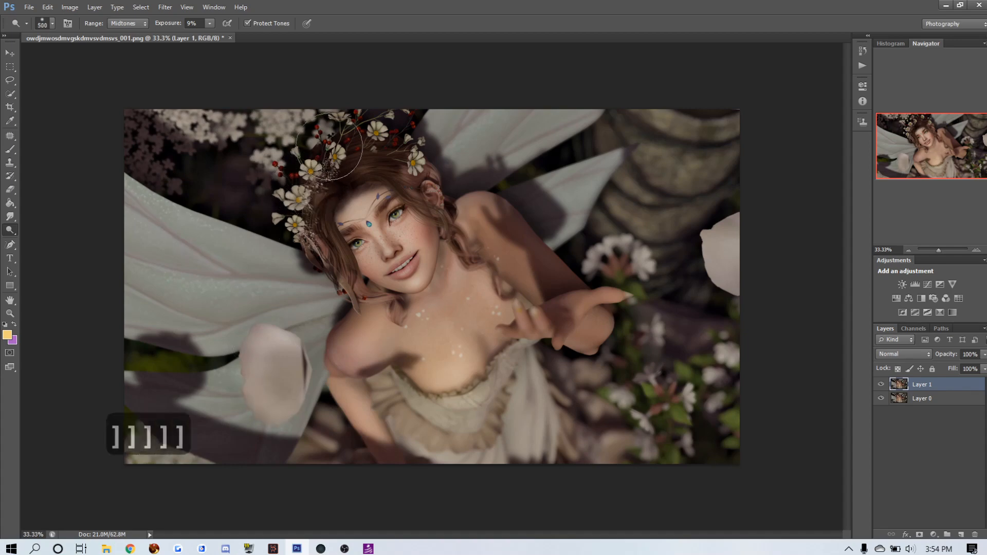
Paint warm yellow light over the blurred blossoms behind the fairy using a 900 px brush in Screen mode at 28% opacity.
click(10, 149)
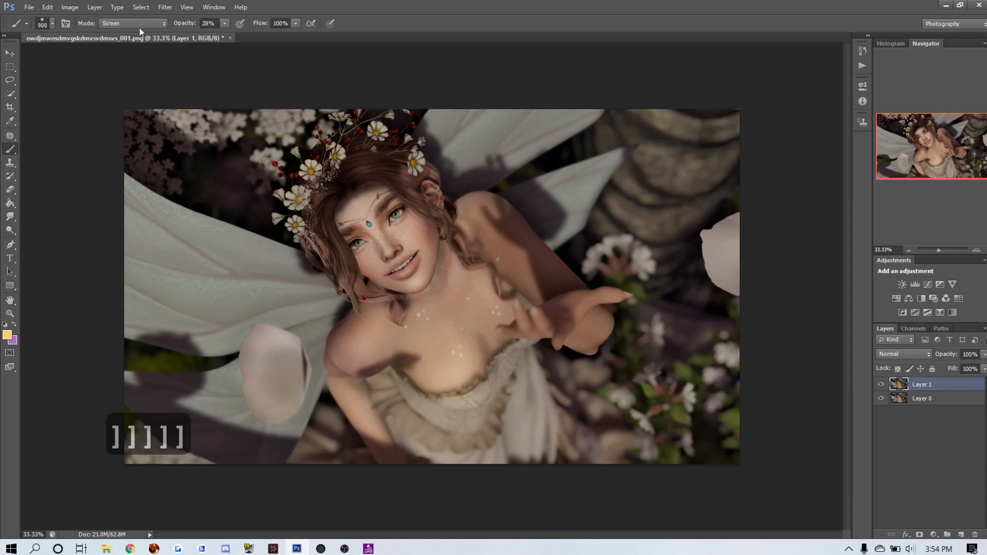
mouse_move(172, 166)
mouse_down()
mouse_move(214, 117)
mouse_move(282, 95)
mouse_up()
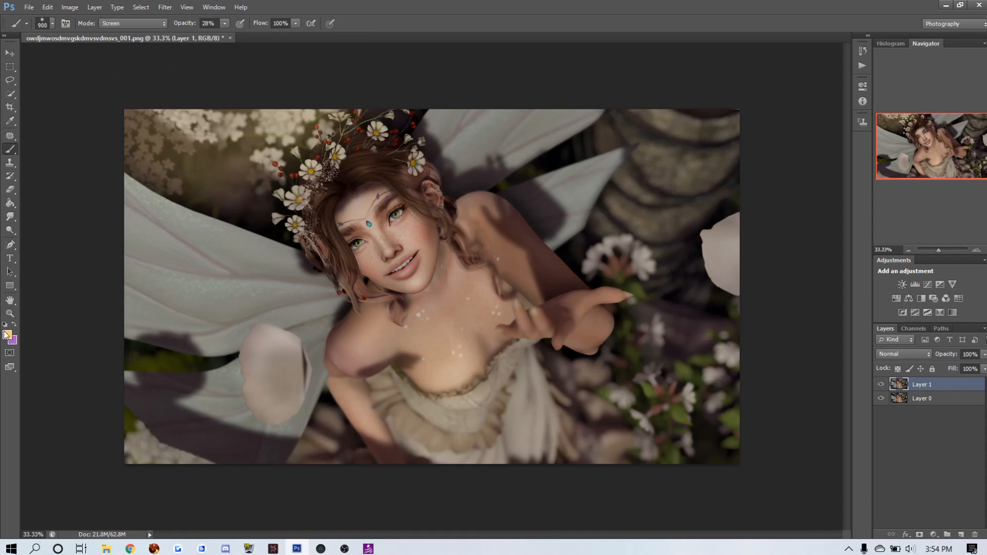
key(b)
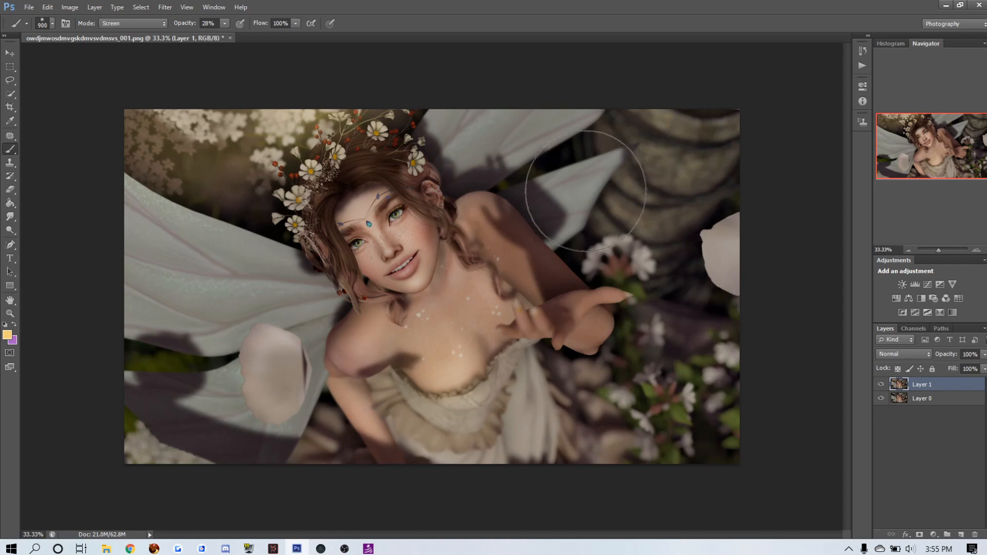
Paint yellow glows between the wings behind her shoulder and above the flower crown, reducing the brush to 400 px.
click(536, 174)
key(bracketleft)
key(bracketleft)
key(bracketleft)
key(bracketleft)
key(bracketleft)
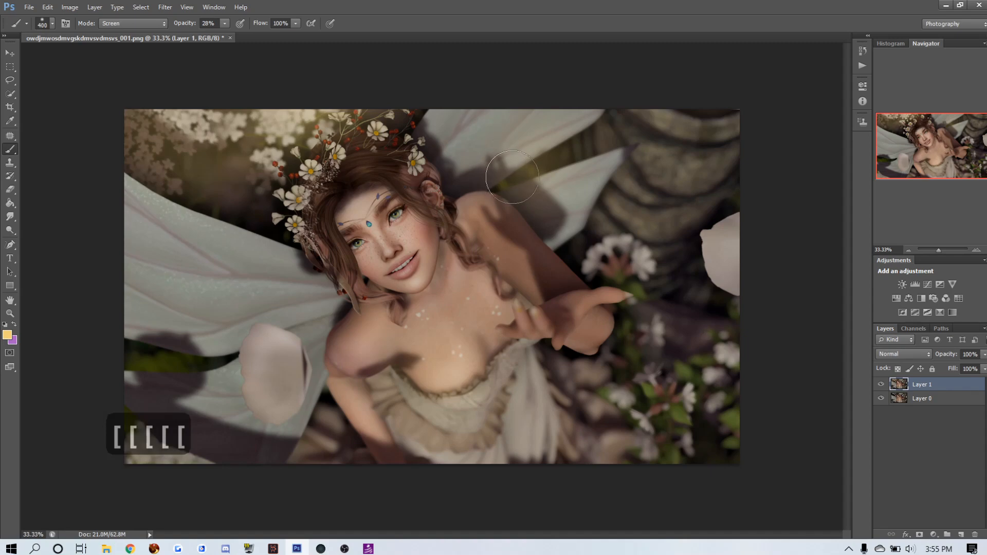
click(531, 170)
click(504, 184)
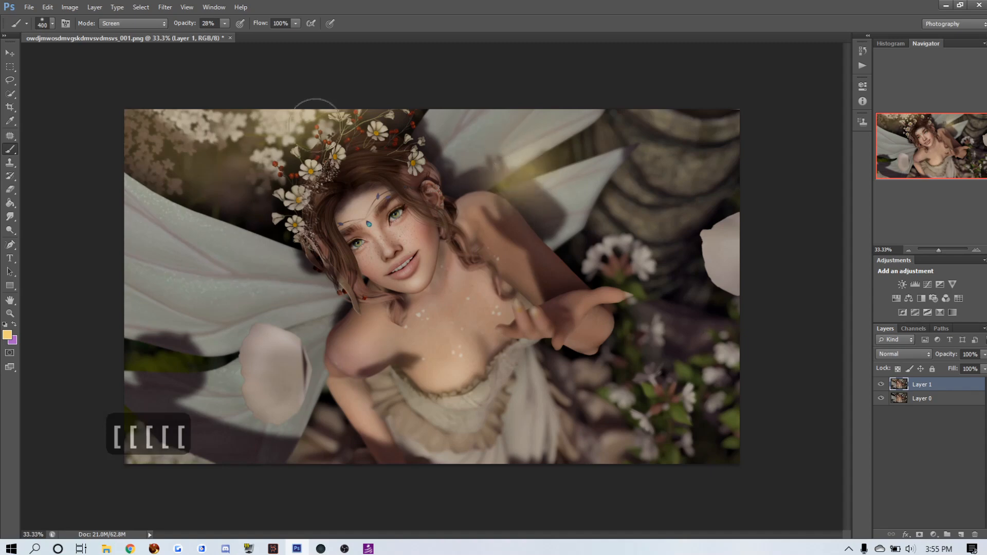
click(340, 112)
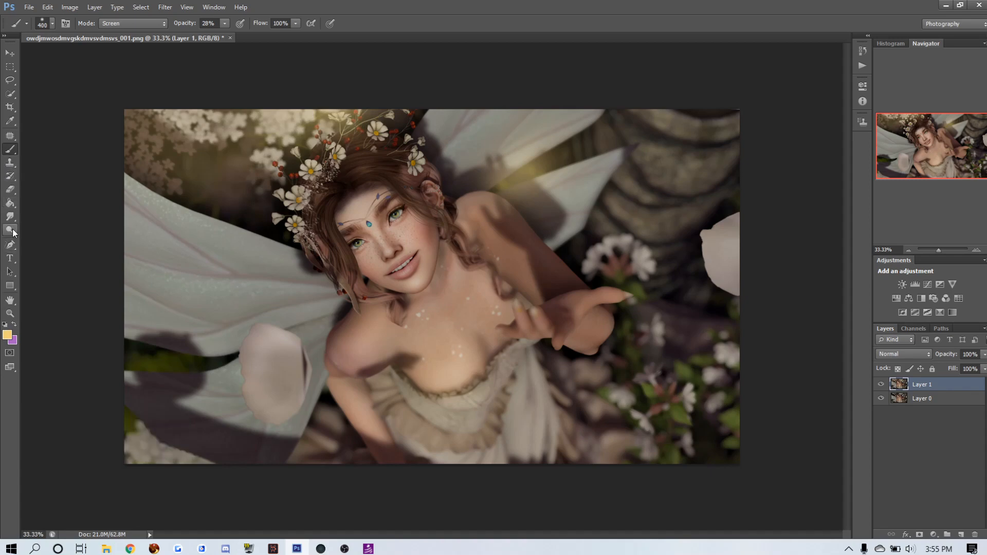
Lighten the wings and dress using the Dodge tool with a 200 px brush, Midtones range and 9% exposure.
drag(14, 233, 49, 235)
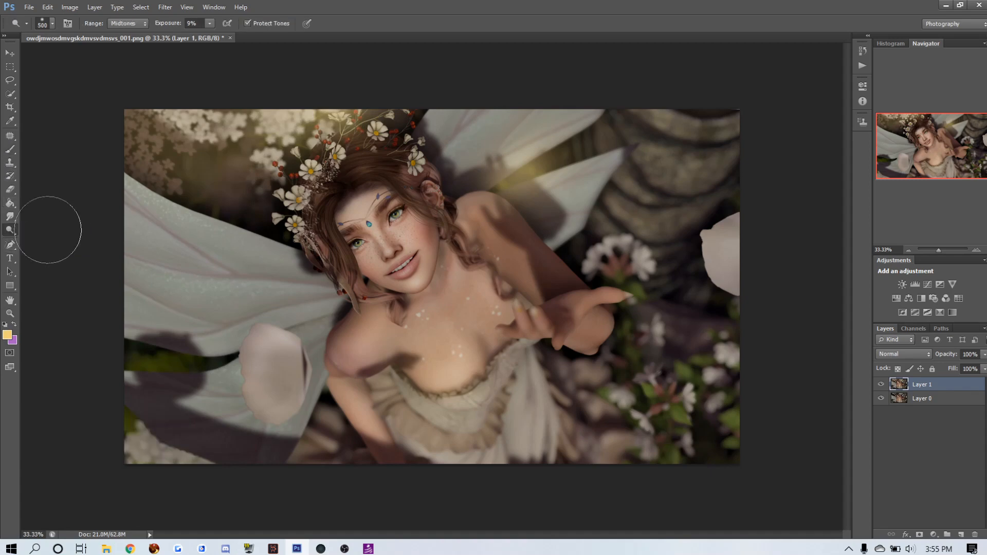
key(bracketleft)
key(bracketleft)
key(bracketleft)
key(bracketleft)
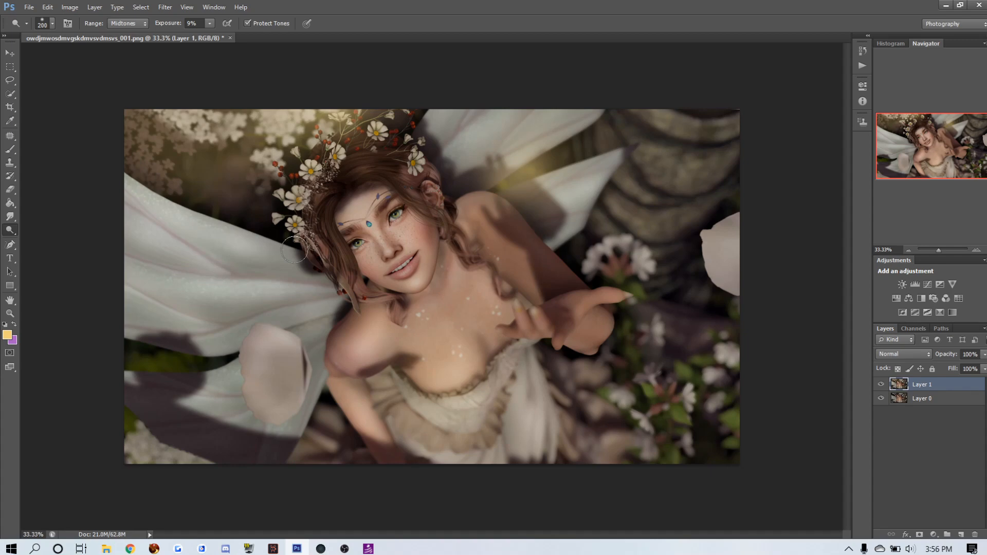
Paint warm yellow light onto the large left wing using a 300 px brush in Screen mode at 28% opacity.
click(10, 149)
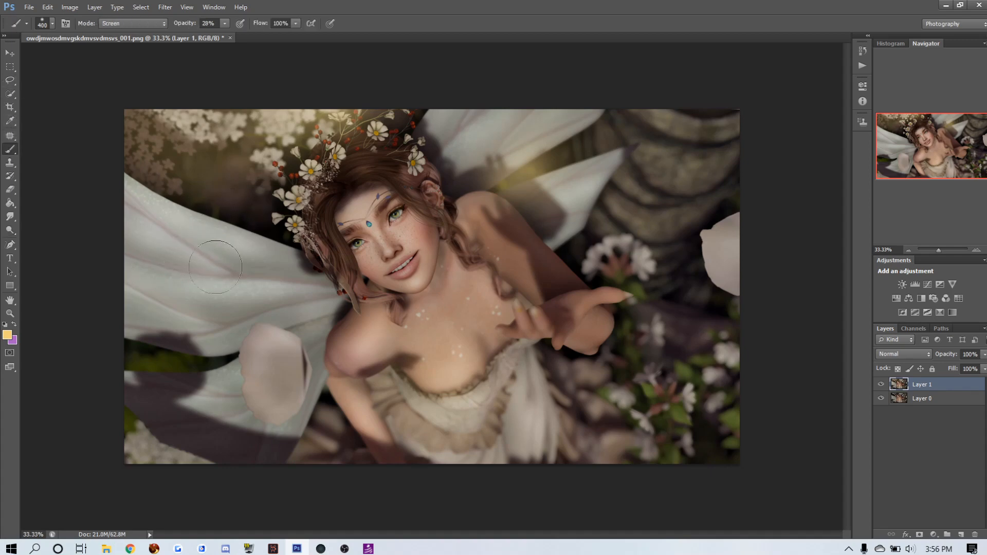
key(bracketleft)
key(bracketleft)
key(bracketleft)
key(bracketleft)
key(bracketright)
key(bracketright)
key(bracketright)
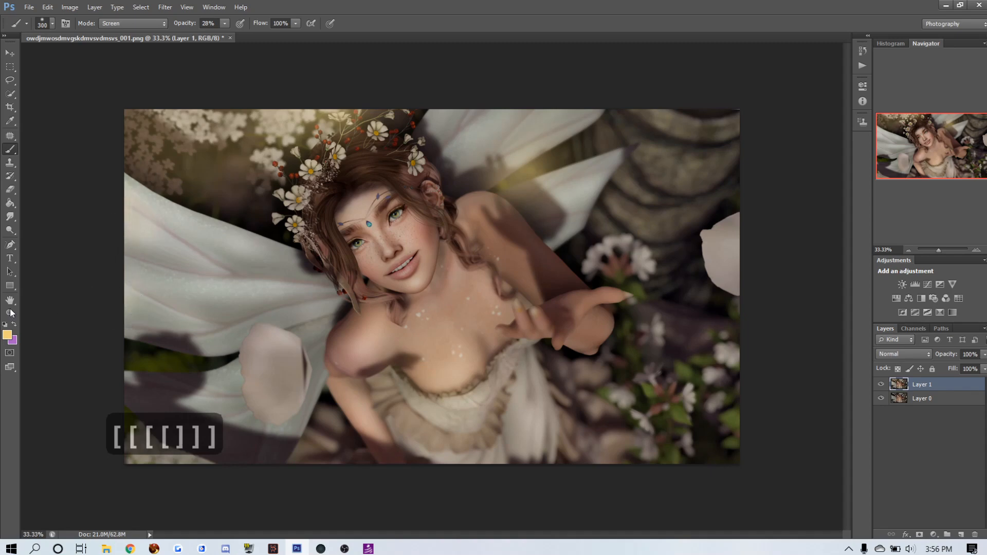
Tint the large left wing's veins purple, step back the overly strong stroke and reduce the brush to 100 px.
click(14, 325)
mouse_move(172, 271)
mouse_down()
mouse_move(318, 268)
mouse_move(267, 264)
mouse_up()
key(bracketleft)
key(bracketleft)
key(bracketleft)
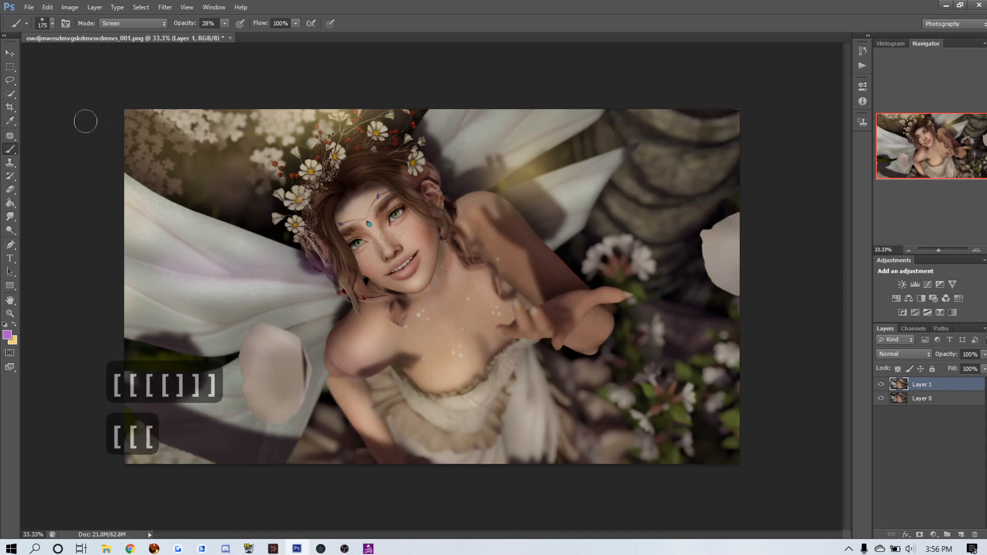
click(47, 7)
click(55, 46)
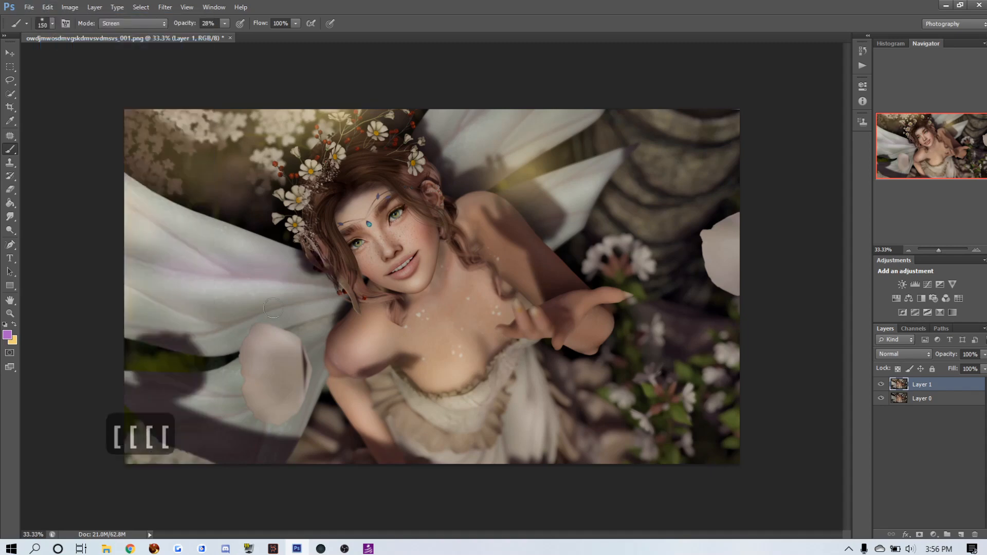
key(bracketleft)
key(bracketleft)
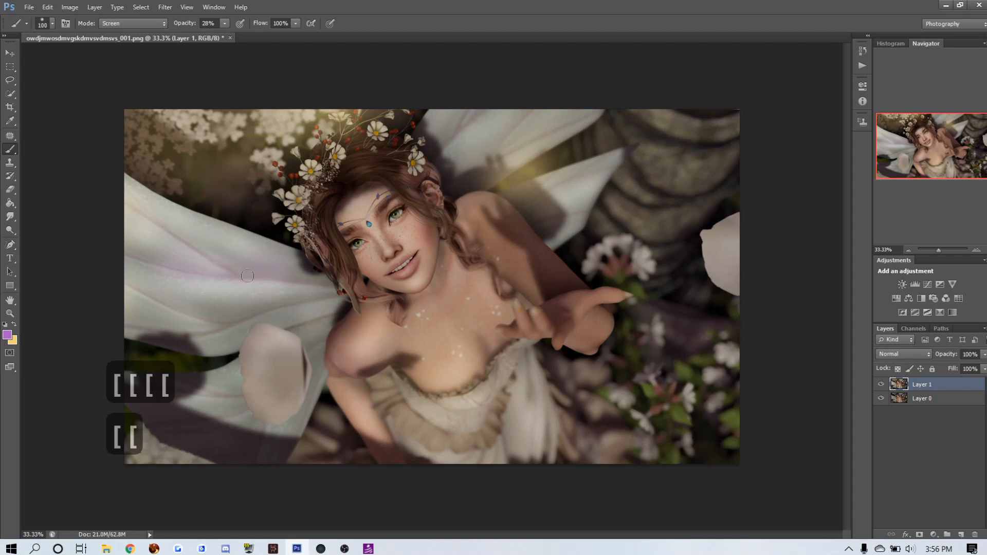
Sample the muted mauve from the left wing's central vein and undo the last brush stroke.
alt+click(227, 270)
alt+click(228, 273)
alt+drag(225, 276, 237, 265)
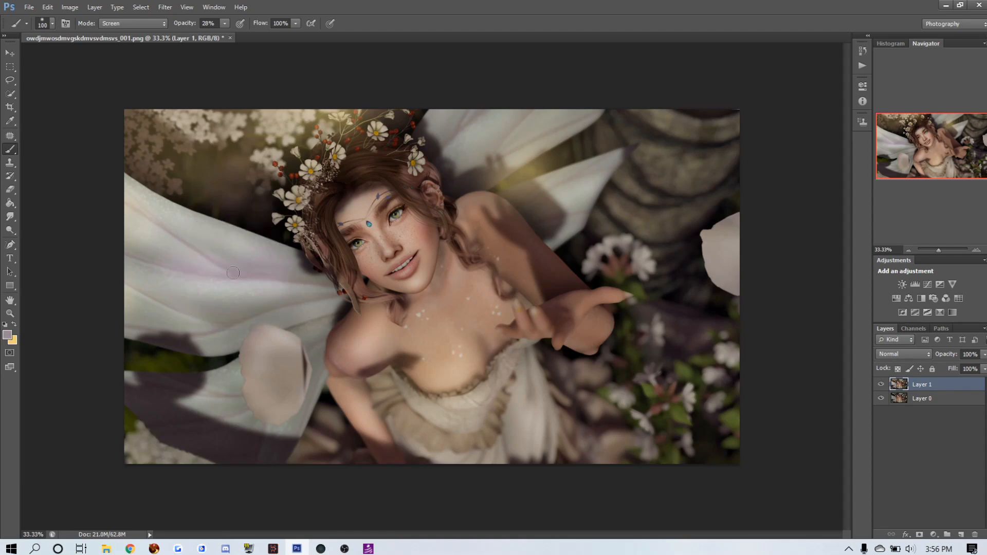
click(48, 7)
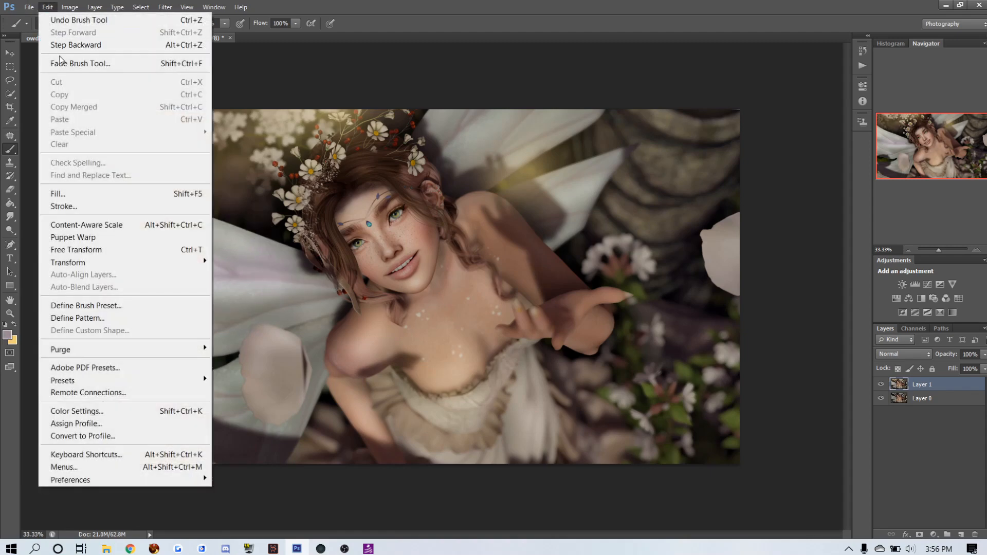
click(67, 44)
Paint the wing veins with a lavender swatch from the Painting workspace, using a 100 px brush in Soft Light mode.
click(943, 23)
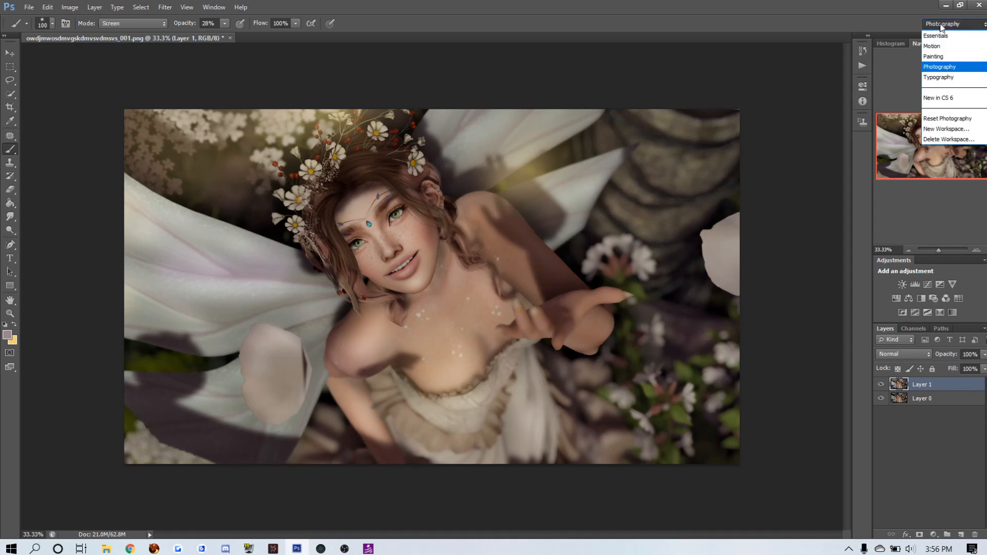
click(948, 57)
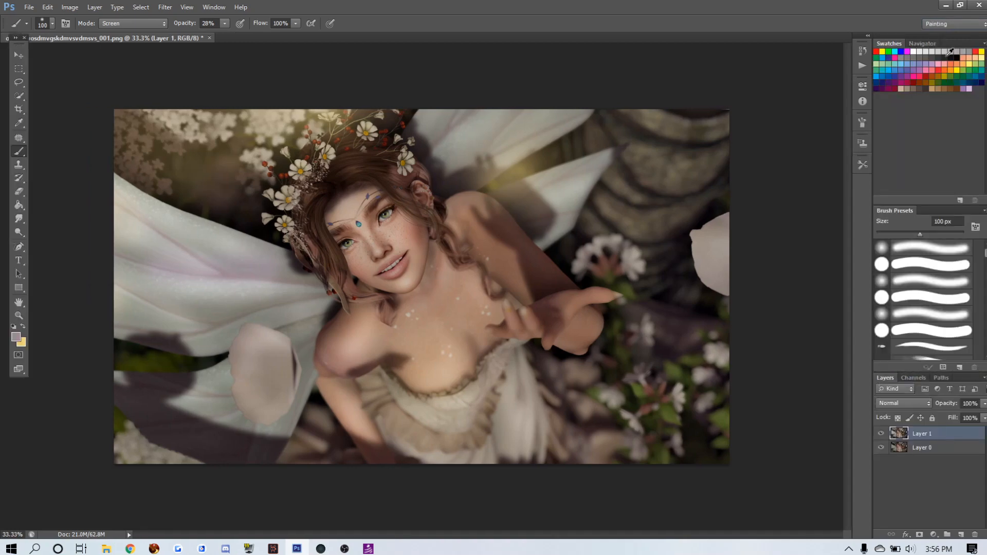
click(928, 67)
click(137, 21)
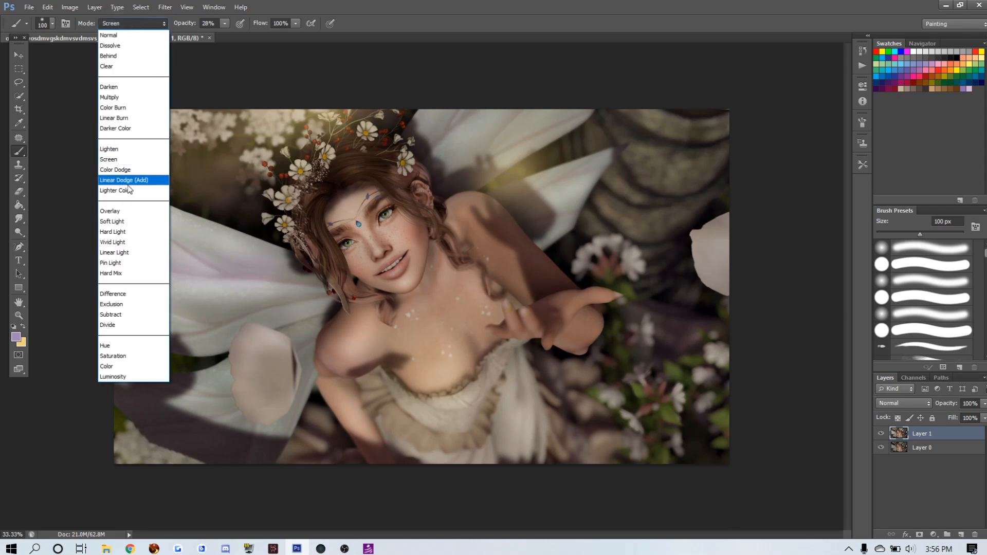
click(144, 219)
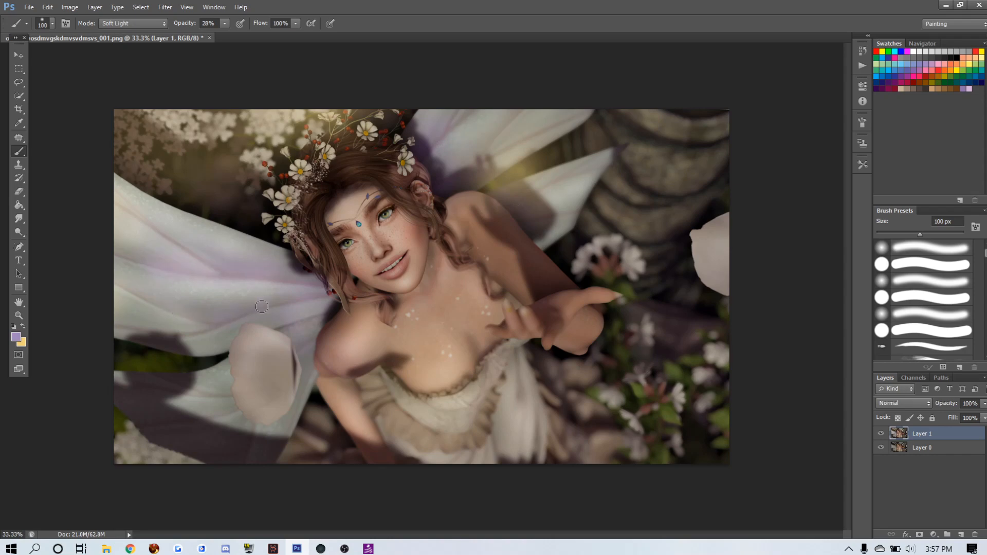
Pick a light blue swatch and paint blue tints on the wings in Soft Light mode at 28% opacity.
click(16, 337)
click(775, 178)
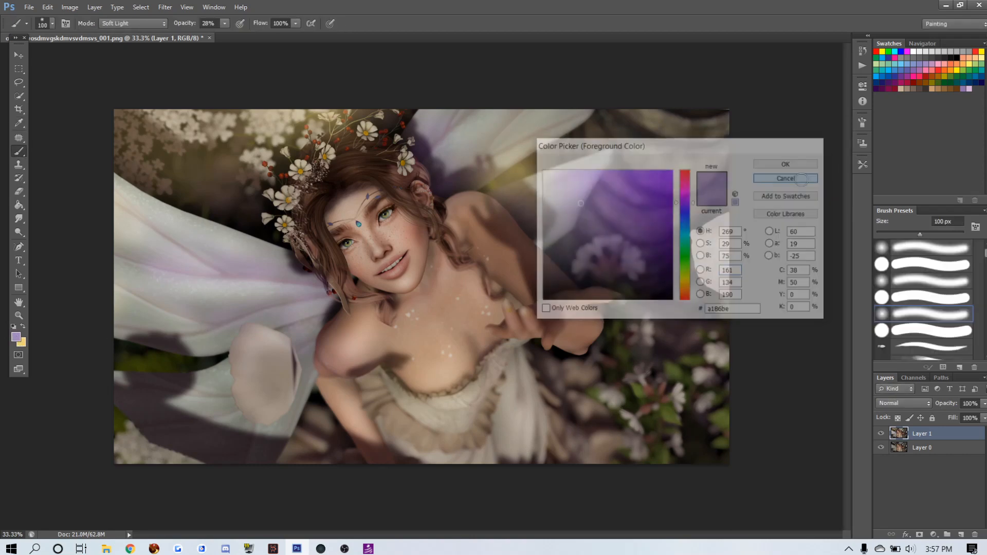
click(894, 63)
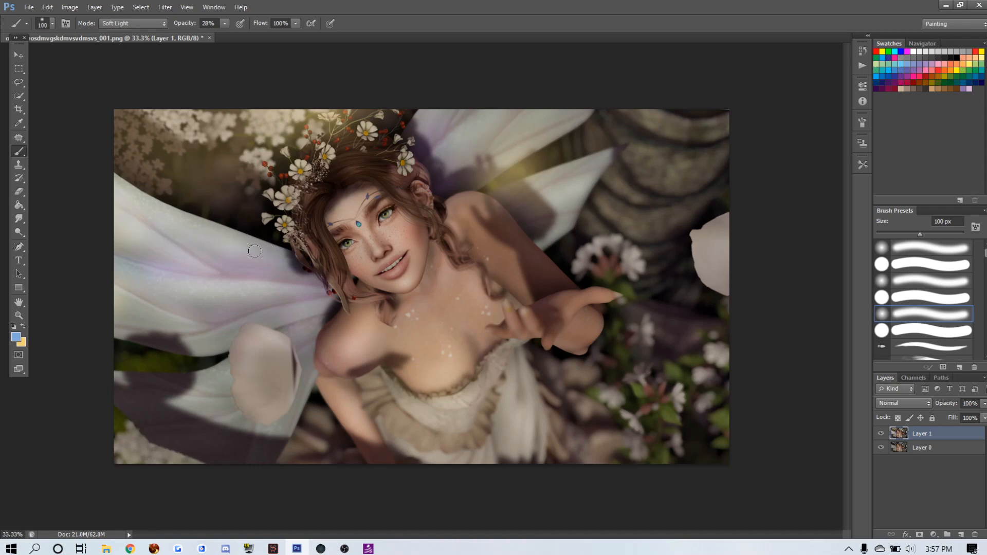
Open the Tools-panel-overview image from the Desktop folder in File Explorer and close it again.
click(104, 548)
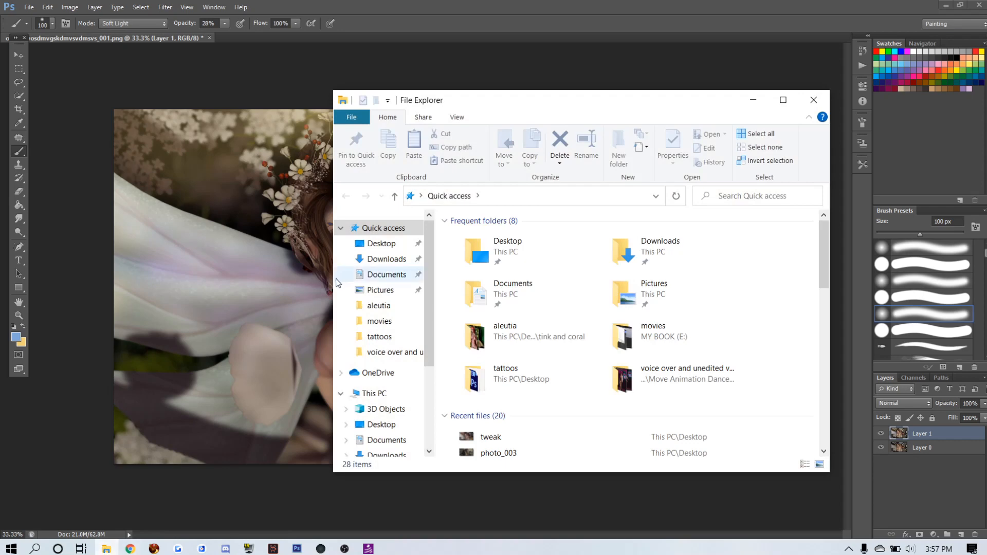
click(382, 243)
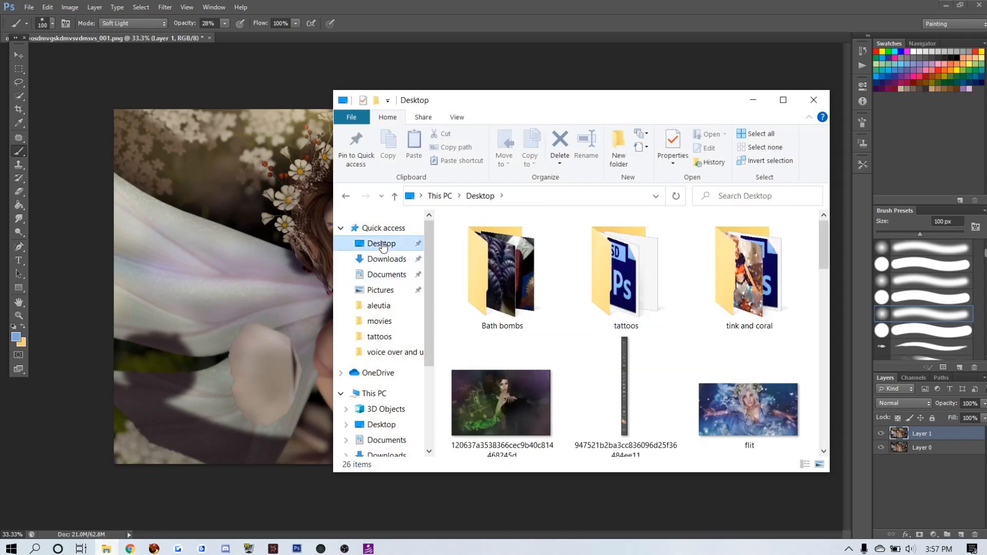
scroll(677, 293, down, 10)
scroll(678, 291, down, 5)
double_click(506, 382)
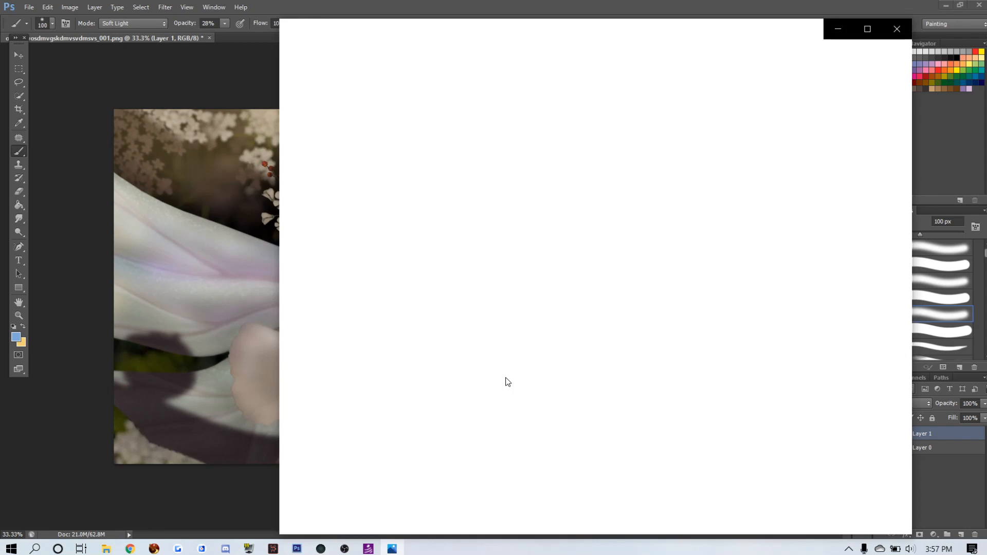
drag(602, 41, 614, 60)
click(905, 56)
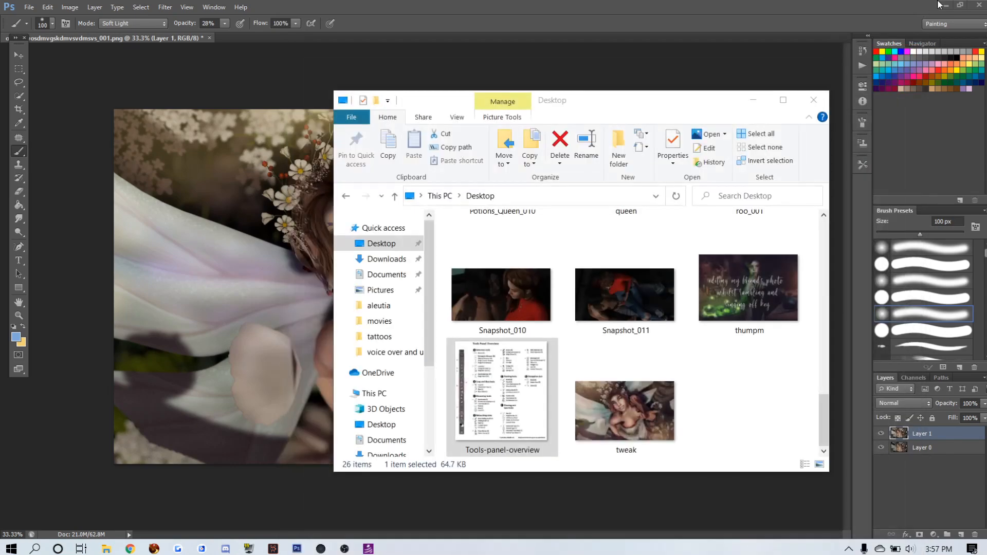
Examine the tool names and shortcuts in the Tools-panel-overview image from the desktop, and switch back to Photoshop.
click(946, 5)
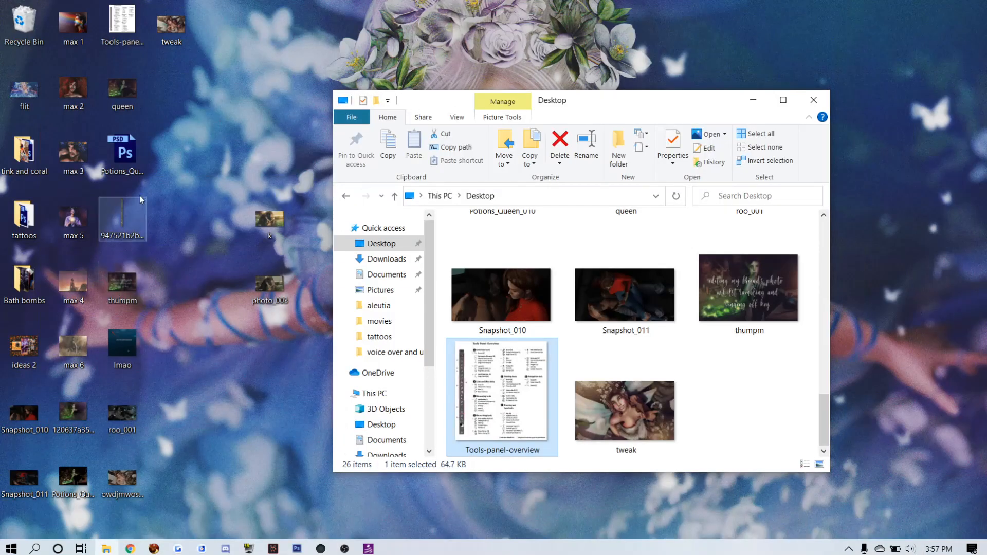
click(122, 14)
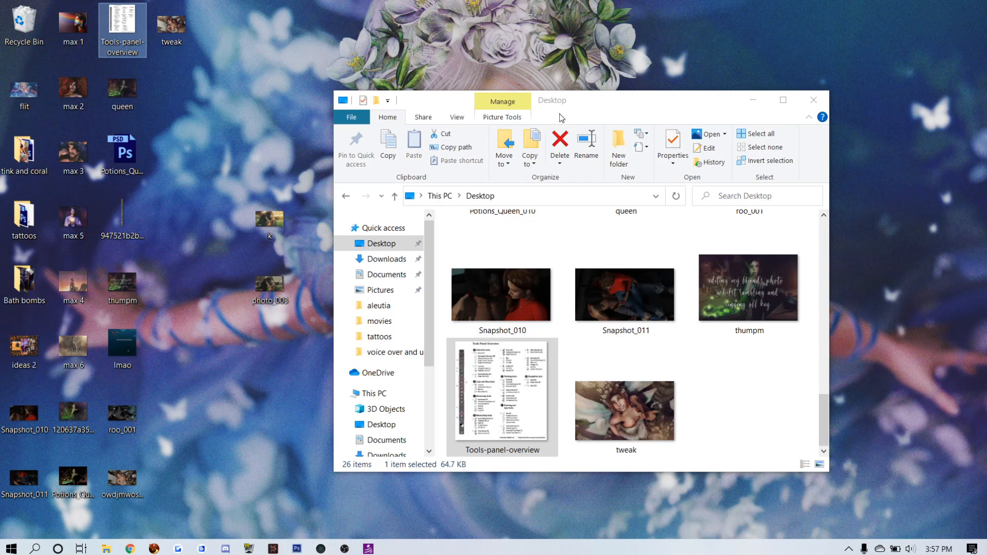
double_click(122, 23)
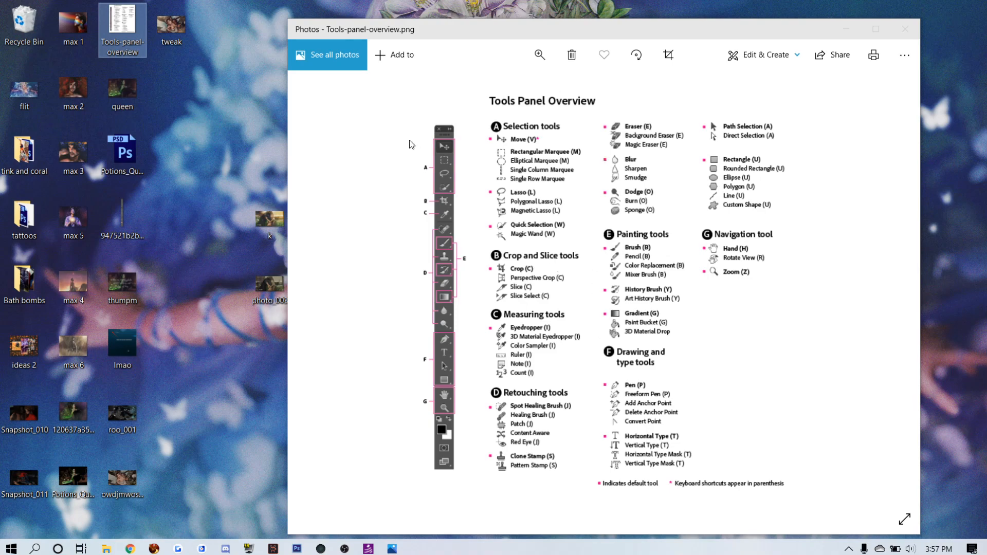
click(300, 550)
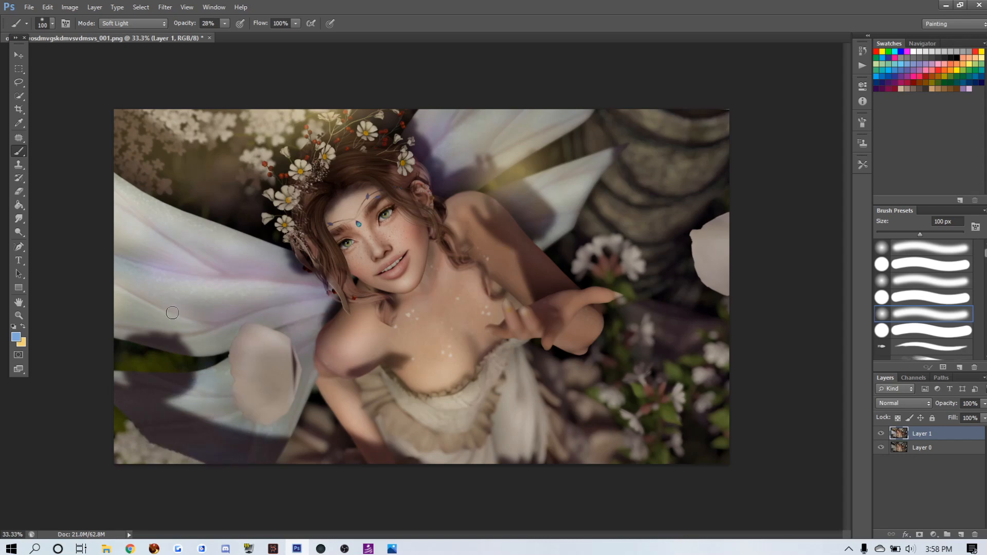
Set the foreground color to a muted slate blue.
click(16, 338)
drag(625, 221, 589, 234)
click(776, 165)
Set the foreground color to a light teal with hue 169, saturation 57% and brightness 84%.
click(17, 338)
drag(683, 253, 683, 239)
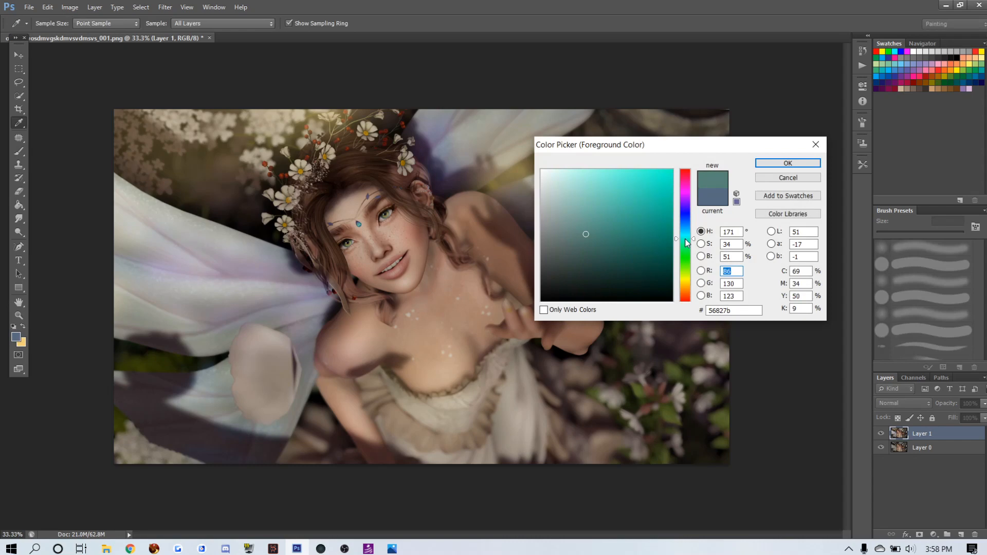
click(616, 191)
click(797, 164)
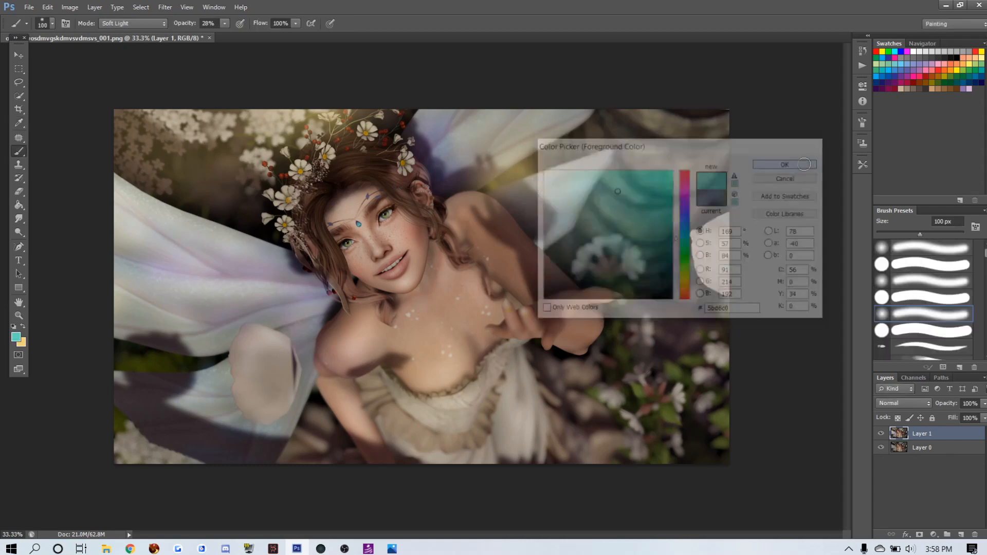
Paint teal tints across the wings in Soft Light mode, enlarging the brush from 200 to 300 px.
key(bracketright)
key(bracketright)
key(bracketright)
key(bracketright)
key(bracketright)
key(bracketright)
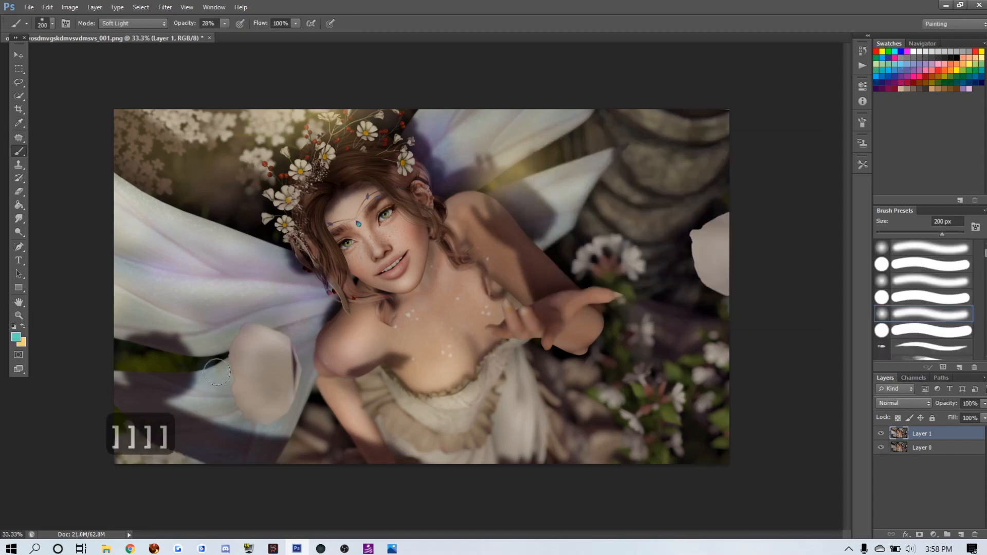
mouse_move(212, 371)
mouse_down()
mouse_move(199, 386)
mouse_move(232, 427)
mouse_move(257, 424)
mouse_up()
mouse_move(164, 337)
mouse_down()
mouse_move(192, 330)
mouse_move(130, 291)
mouse_move(140, 298)
mouse_move(130, 233)
mouse_move(147, 213)
mouse_move(272, 237)
mouse_up()
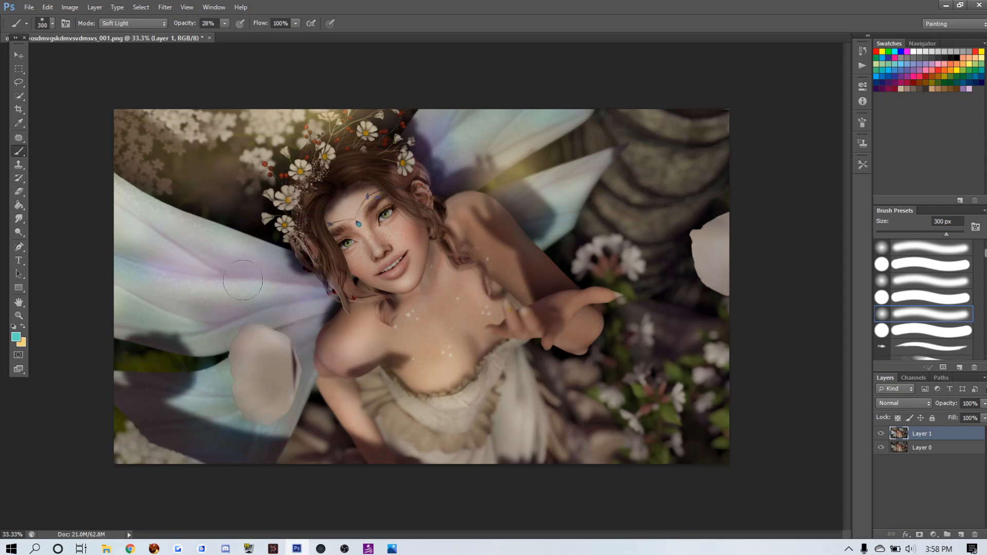
Lighten the tinted wings using the Dodge tool with a 200 px brush, Midtones range and 9% exposure.
click(21, 233)
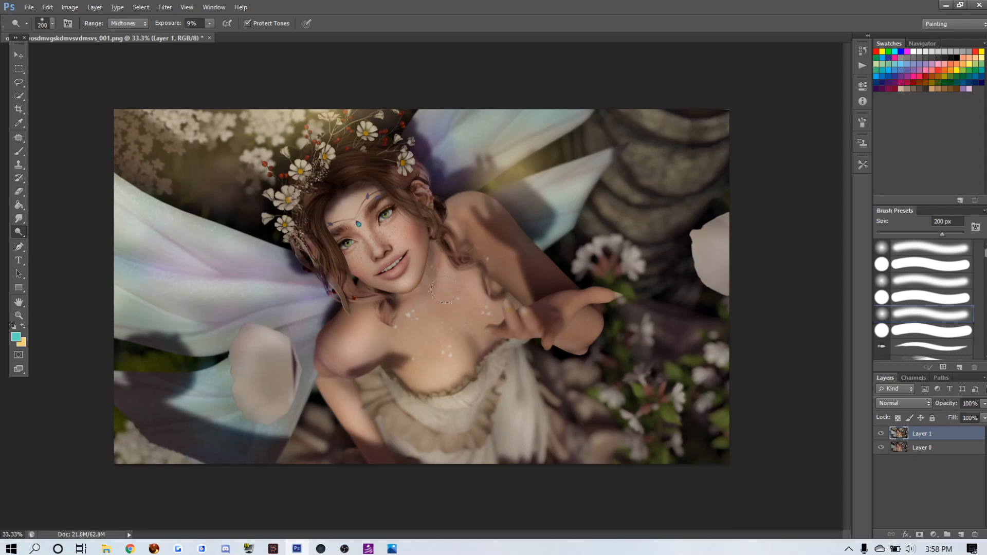
click(132, 24)
click(128, 39)
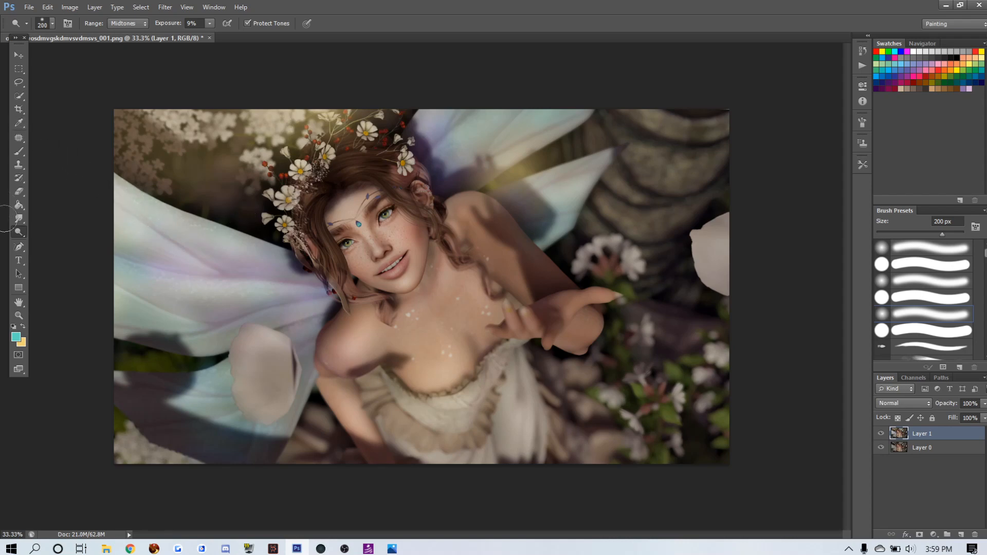
Darken the wing area beside the hair using the Burn tool at 200 px and 8% exposure, switching the range from Midtones to Shadows.
right_click(19, 232)
click(53, 242)
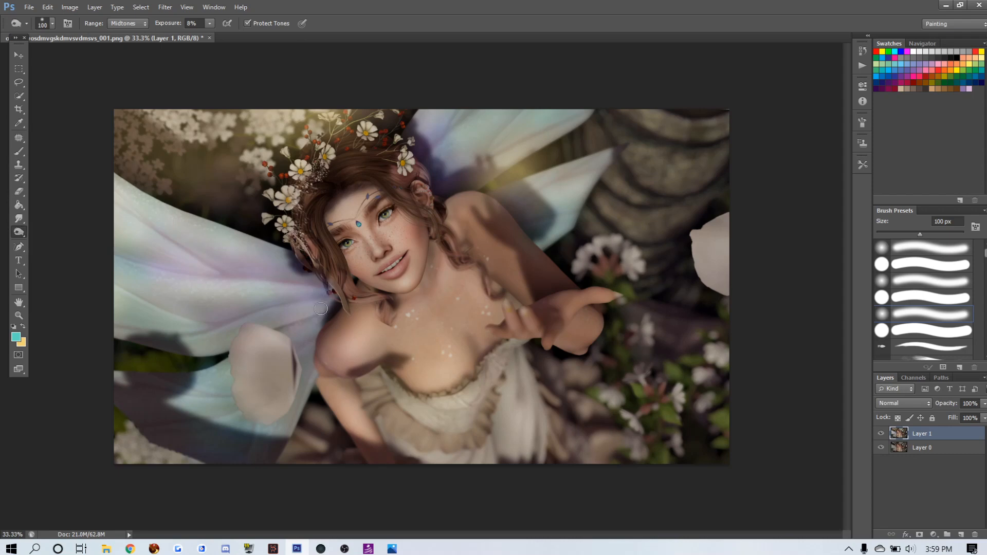
key(bracketright)
key(bracketright)
key(bracketright)
key(bracketright)
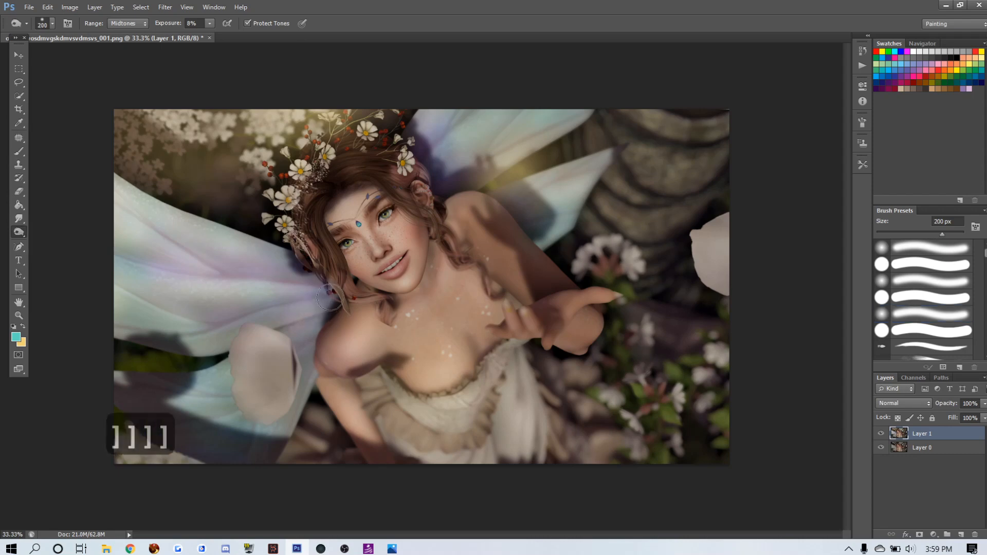
mouse_move(439, 183)
mouse_down()
mouse_move(416, 122)
mouse_move(440, 137)
mouse_up()
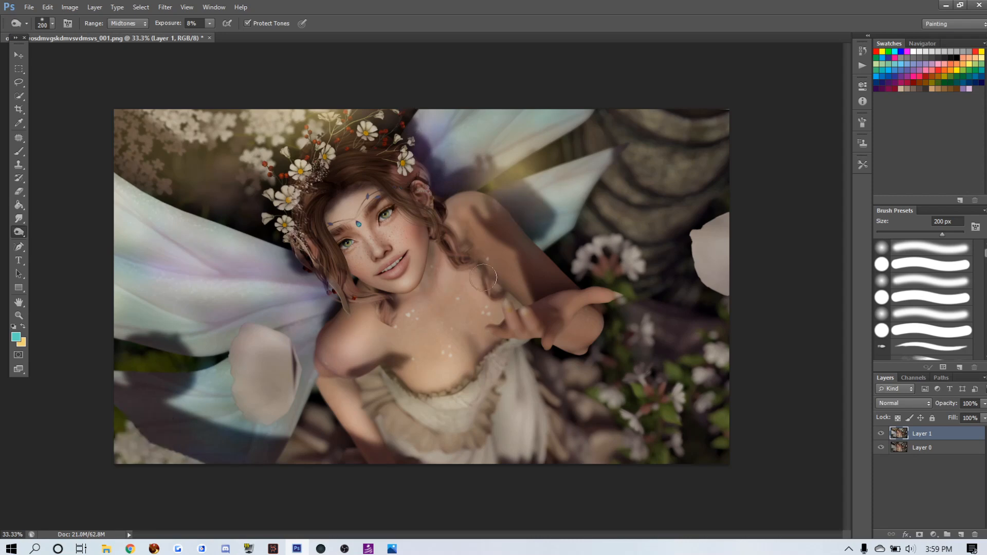
click(124, 23)
click(119, 34)
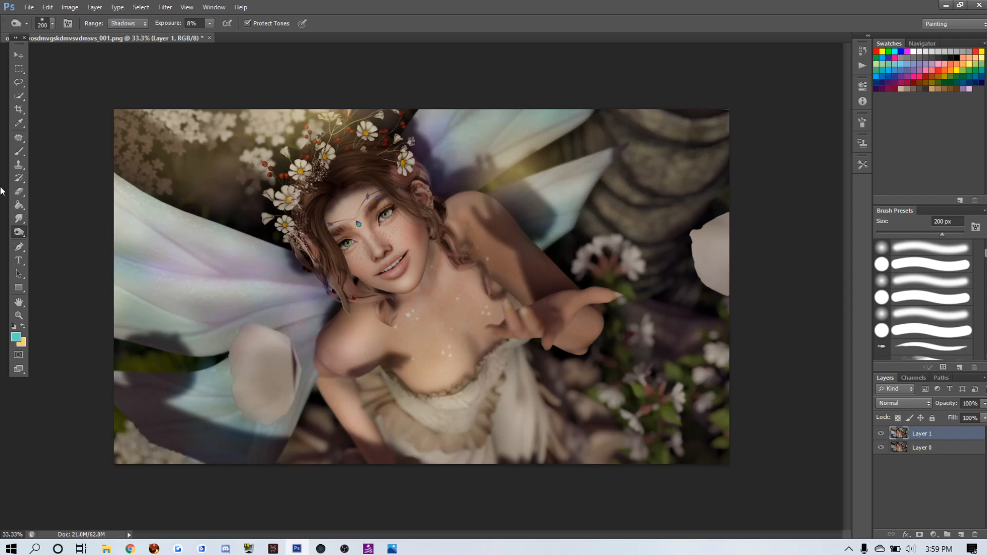
Smudge the edges of the two large blurred petals with a 175 px brush at 32% strength.
click(18, 219)
key(bracketright)
key(bracketright)
key(bracketright)
key(bracketright)
key(bracketright)
key(bracketright)
key(bracketright)
key(bracketright)
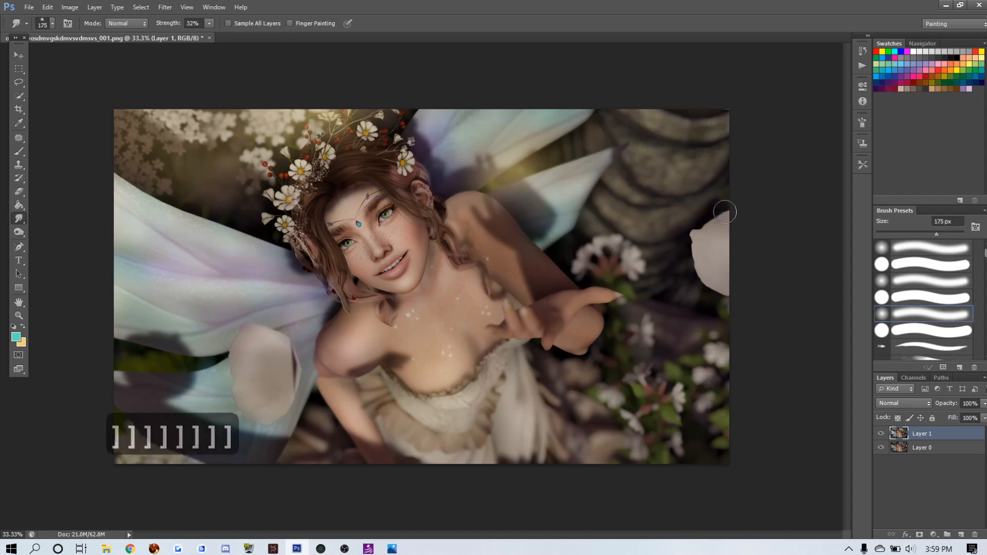
drag(704, 278, 728, 300)
drag(290, 342, 295, 378)
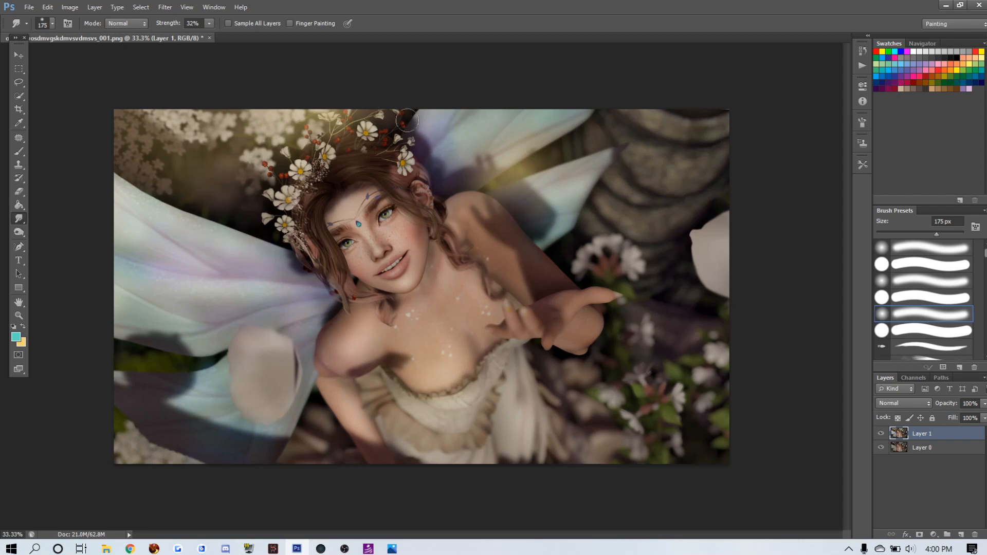
Shade the face with the Burn tool using a 90 px brush, the Midtones range and 8% exposure.
click(19, 232)
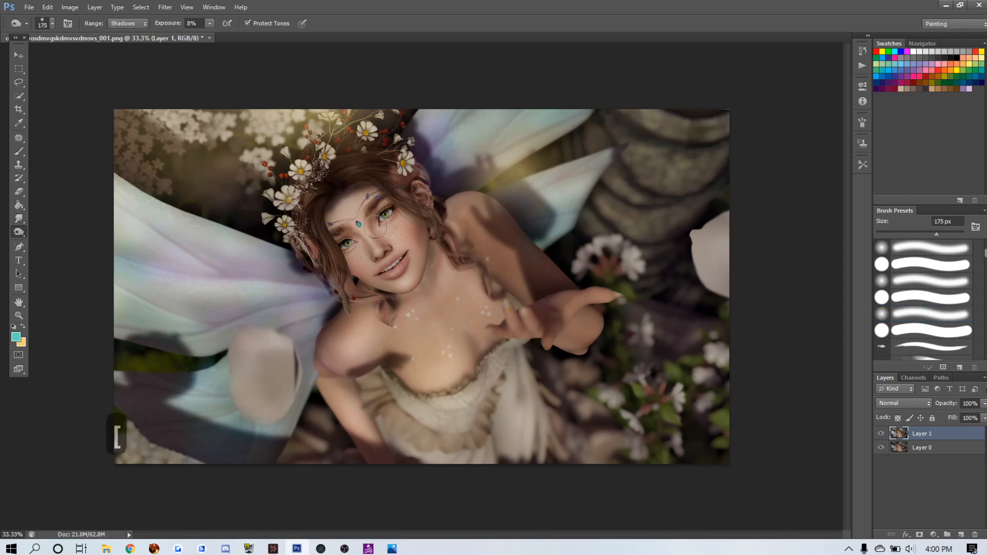
key(bracketleft)
key(bracketleft)
key(bracketleft)
key(bracketleft)
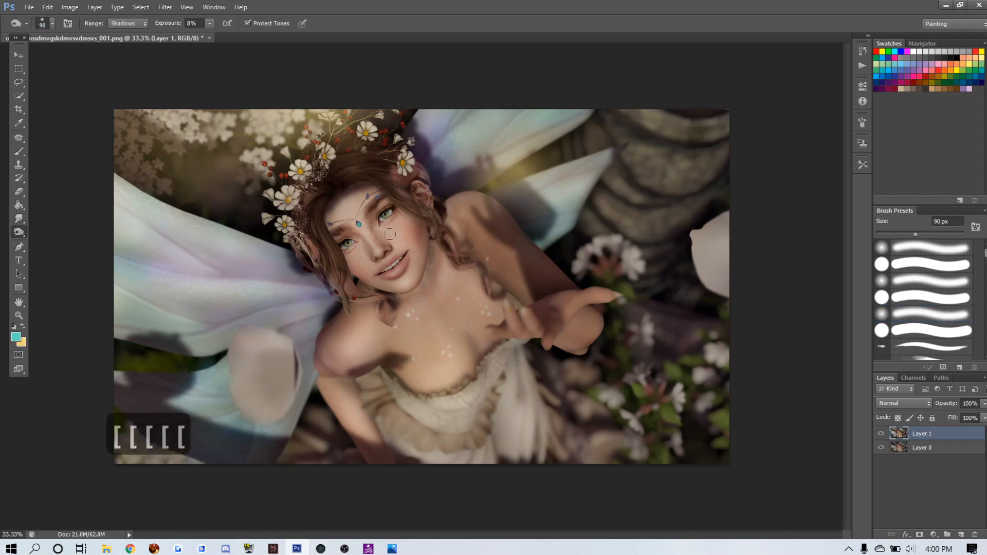
click(140, 23)
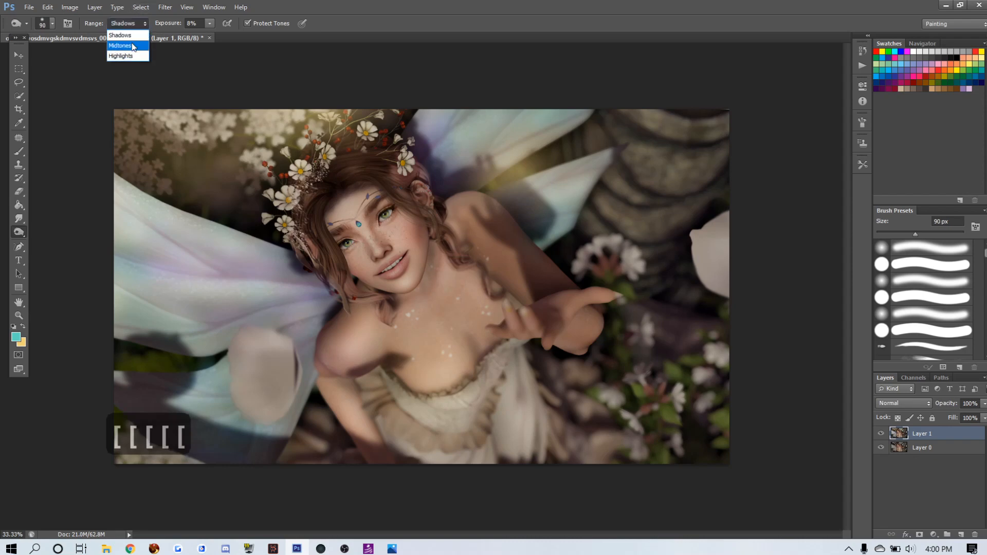
click(133, 45)
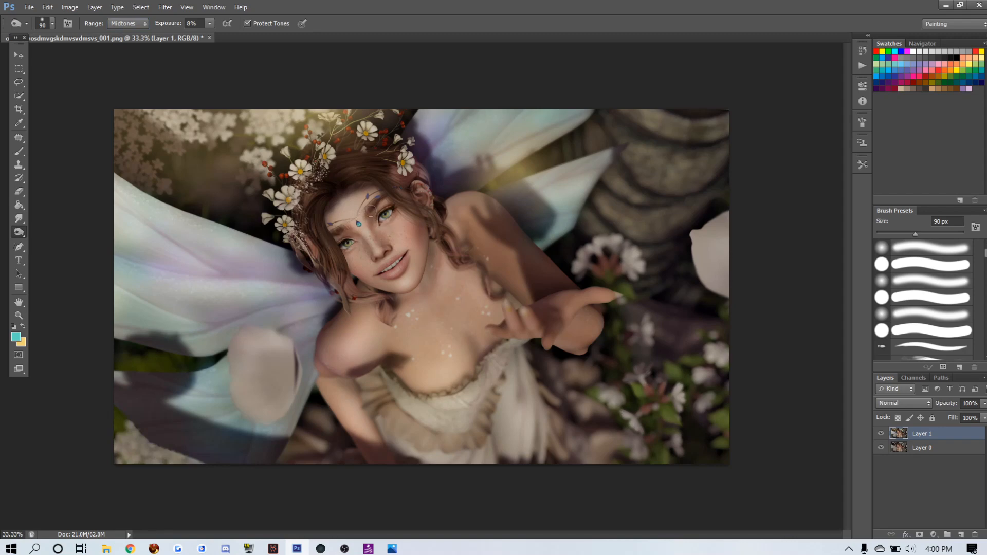
Tint the wings pink (hue 328, saturation 57%, brightness 84%) with a 300 px Soft Light brush at 28% opacity.
click(18, 151)
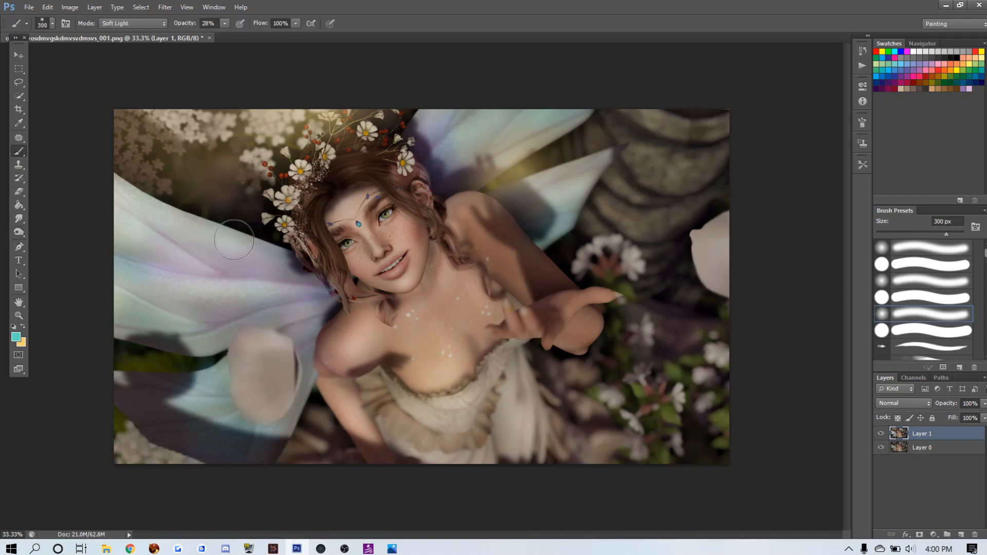
click(16, 337)
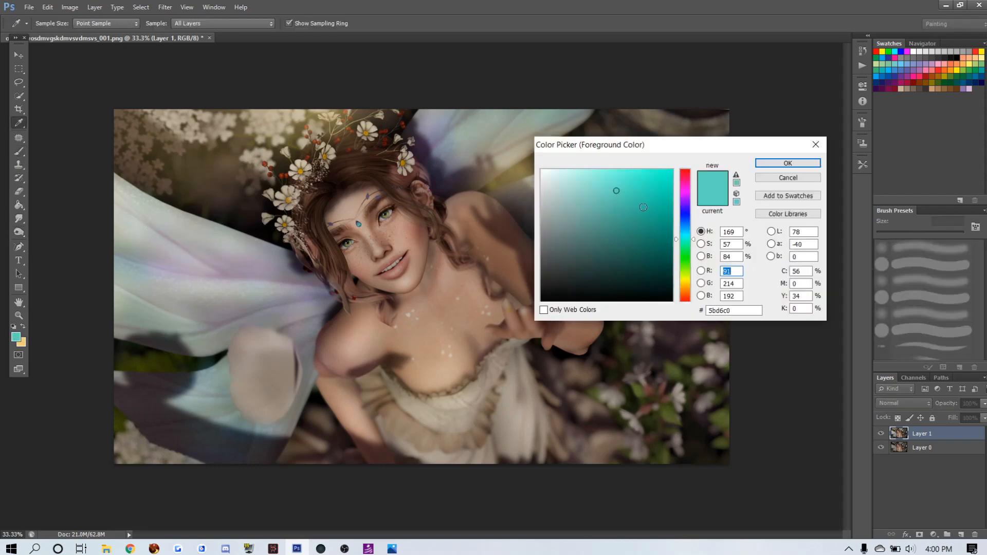
drag(681, 184, 642, 186)
click(758, 163)
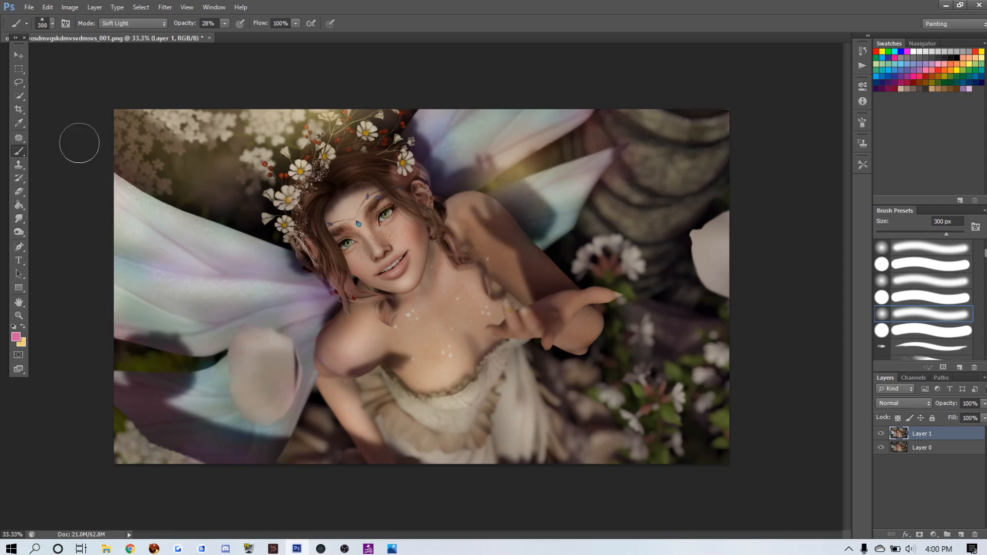
Compare the retouched Layer 1 with the layer beneath by toggling its visibility.
click(881, 434)
click(879, 435)
click(879, 435)
click(879, 434)
click(880, 435)
click(879, 435)
Set the brush mode to Multiply and the foreground color to orange with hue 14, saturation 64% and brightness 100%.
click(118, 24)
click(121, 96)
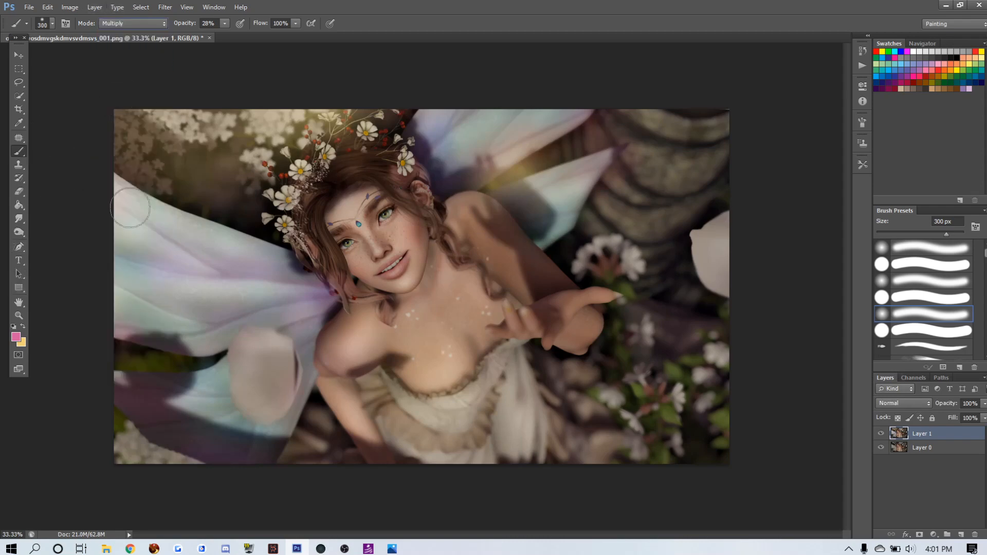
click(13, 340)
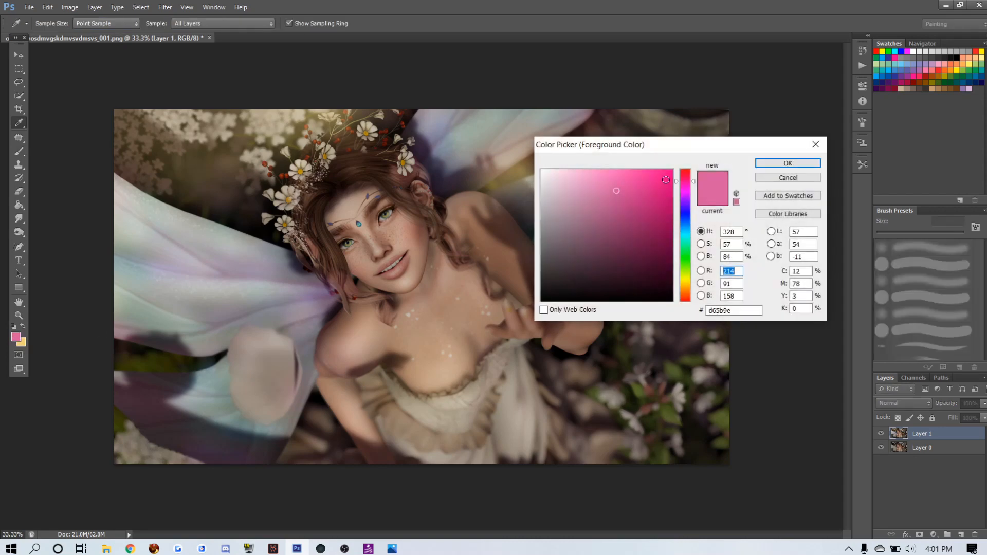
click(625, 170)
click(686, 171)
click(689, 292)
drag(689, 293, 688, 300)
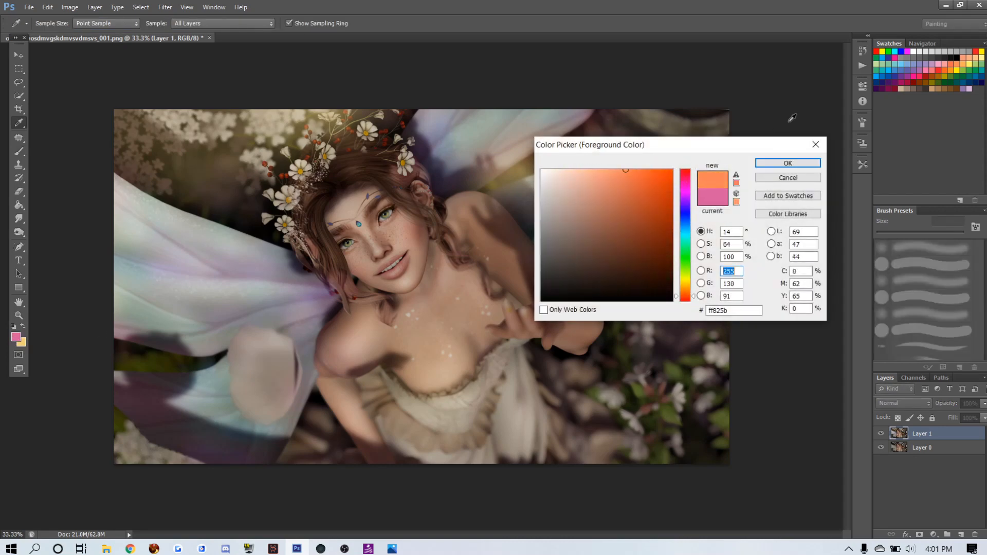
click(788, 163)
Duplicate Layer 1 and paint orange blush on both cheeks in Multiply mode, reducing the brush from 300 to 250 px.
key(b)
key(ctrl+j)
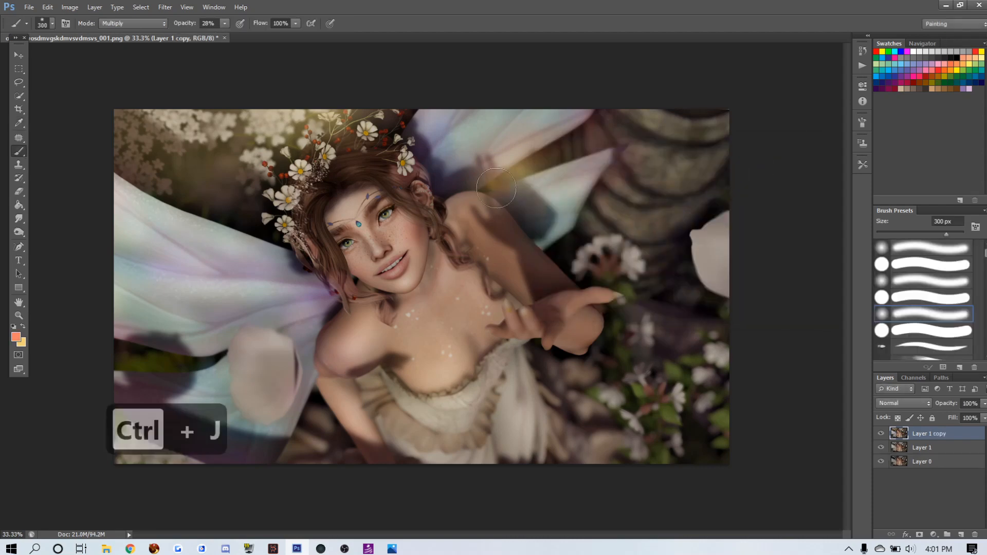
click(415, 226)
click(411, 224)
click(417, 229)
key(bracketleft)
key(bracketleft)
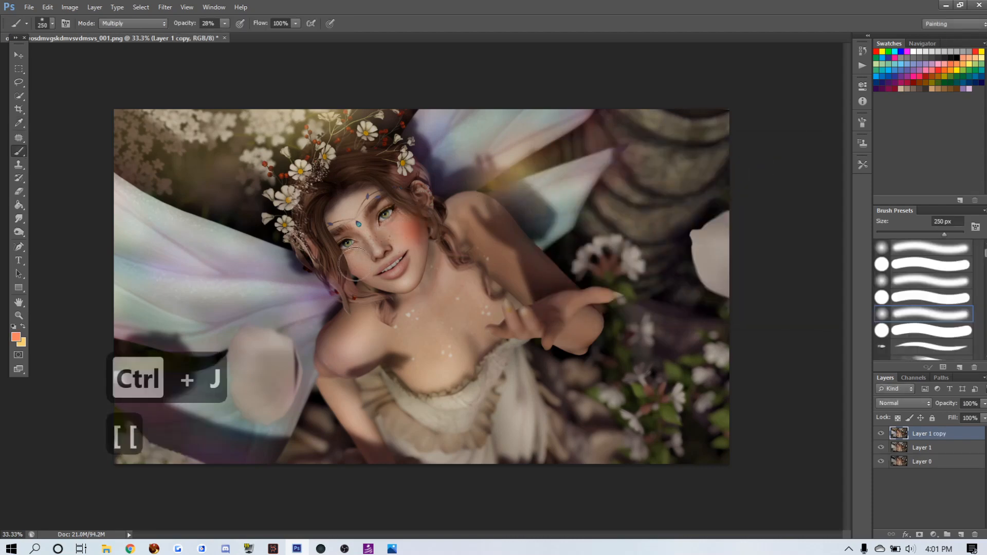
click(350, 263)
click(354, 268)
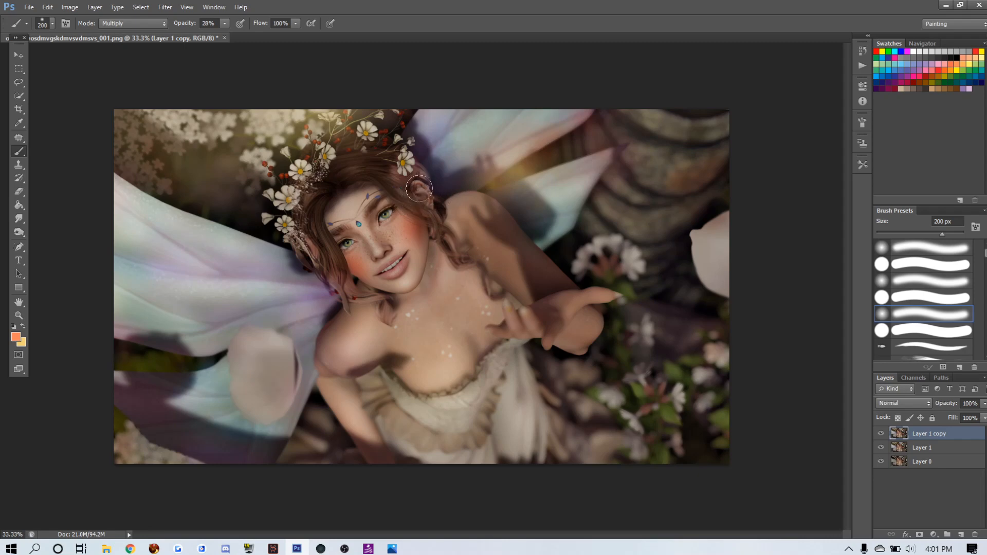
Blend the hair edges over the front of the jeweled ear using the Smudge tool at 15 px and 32% strength.
click(17, 316)
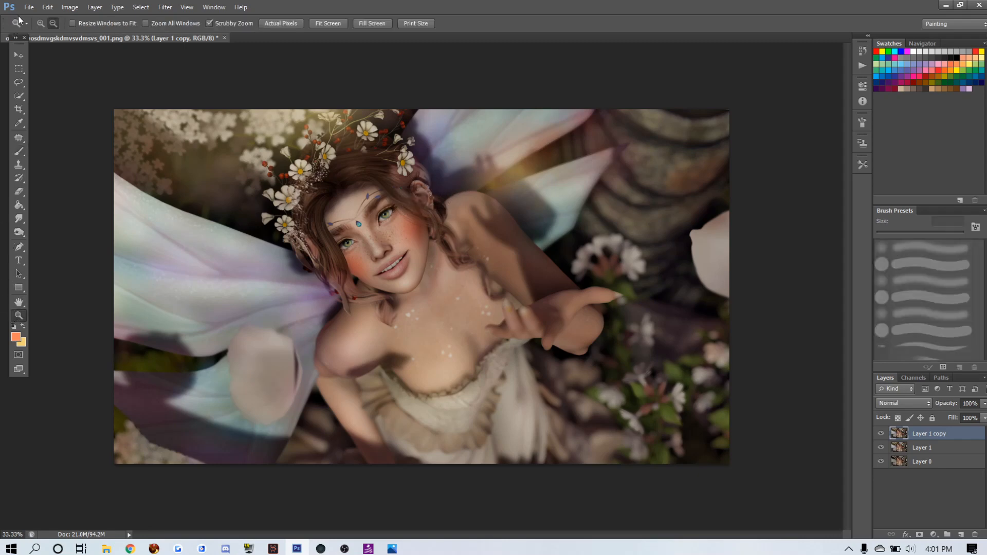
click(417, 186)
click(418, 186)
click(417, 186)
click(417, 186)
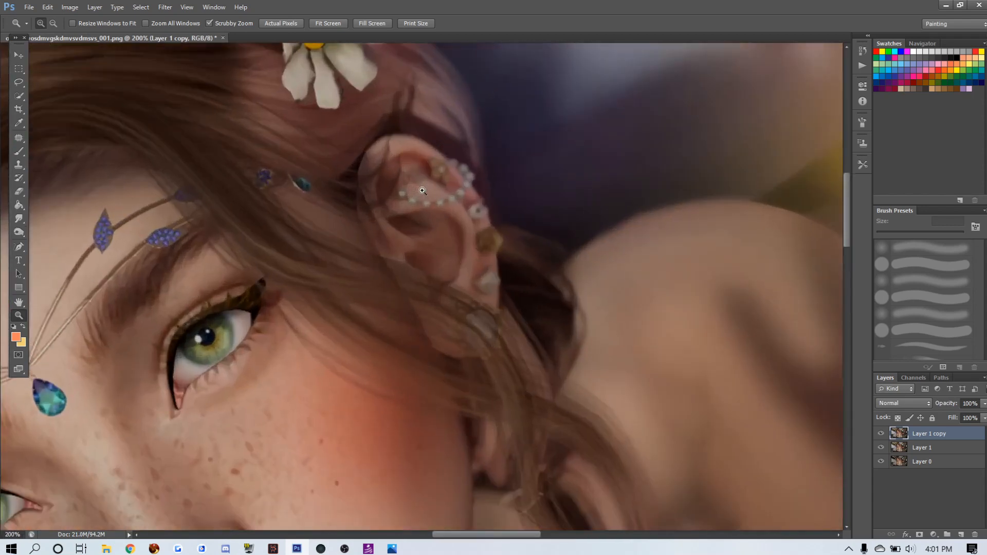
click(418, 187)
click(18, 218)
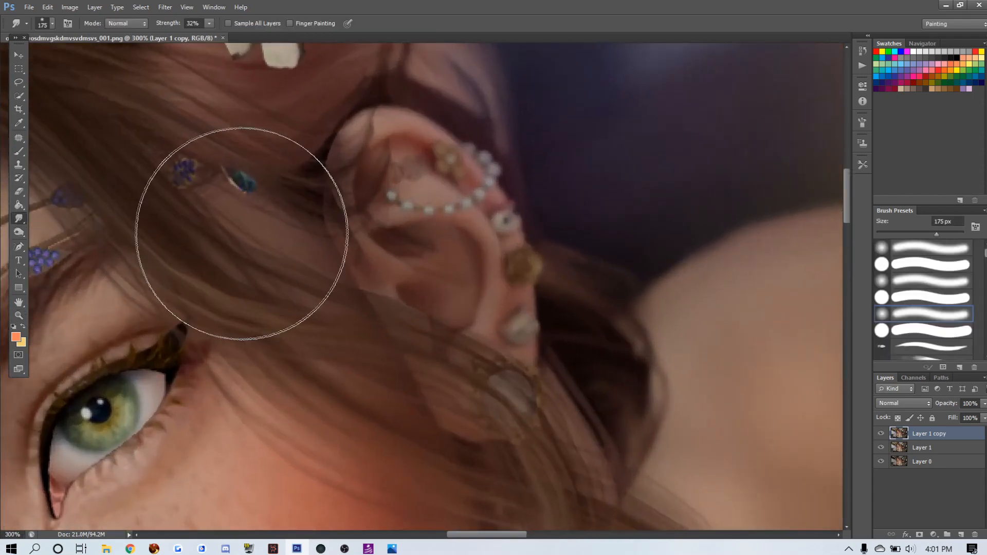
key(bracketleft)
key(bracketleft)
key(bracketleft)
key(bracketleft)
key(bracketleft)
key(bracketleft)
key(bracketleft)
key(bracketleft)
key(bracketleft)
key(bracketleft)
key(bracketleft)
key(bracketleft)
key(bracketleft)
key(bracketleft)
key(bracketleft)
key(bracketleft)
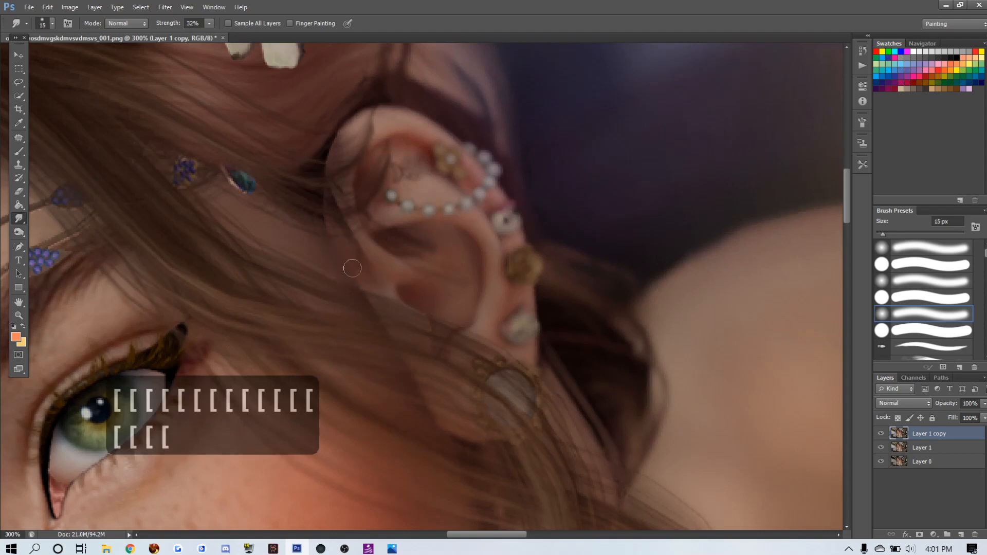
drag(370, 259, 353, 245)
drag(364, 304, 373, 304)
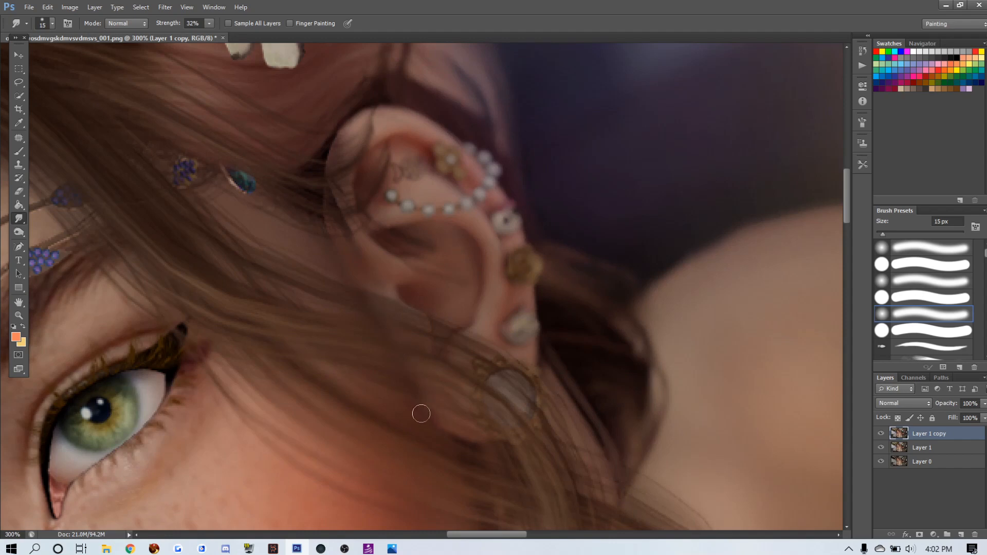
Paint orange warmth over the shoulders and chest with a 400 px Multiply brush at 28% opacity, and reduce the brush to 200 px.
click(18, 316)
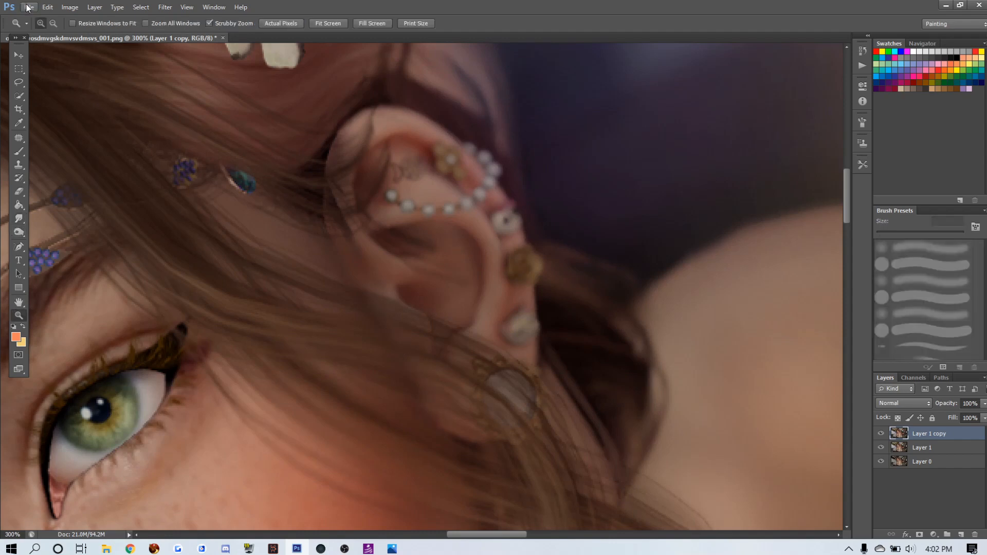
click(54, 23)
click(180, 320)
click(180, 320)
click(180, 320)
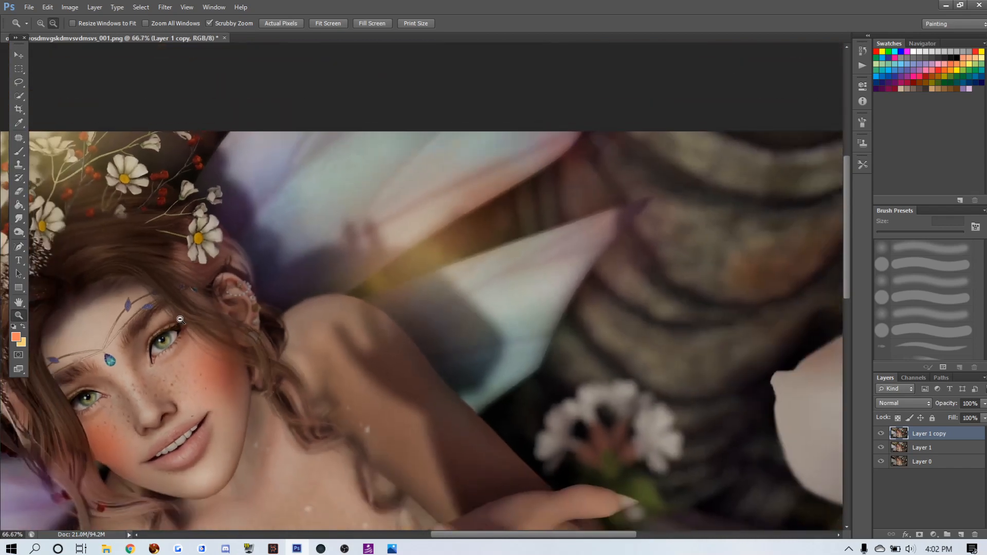
click(180, 320)
click(180, 320)
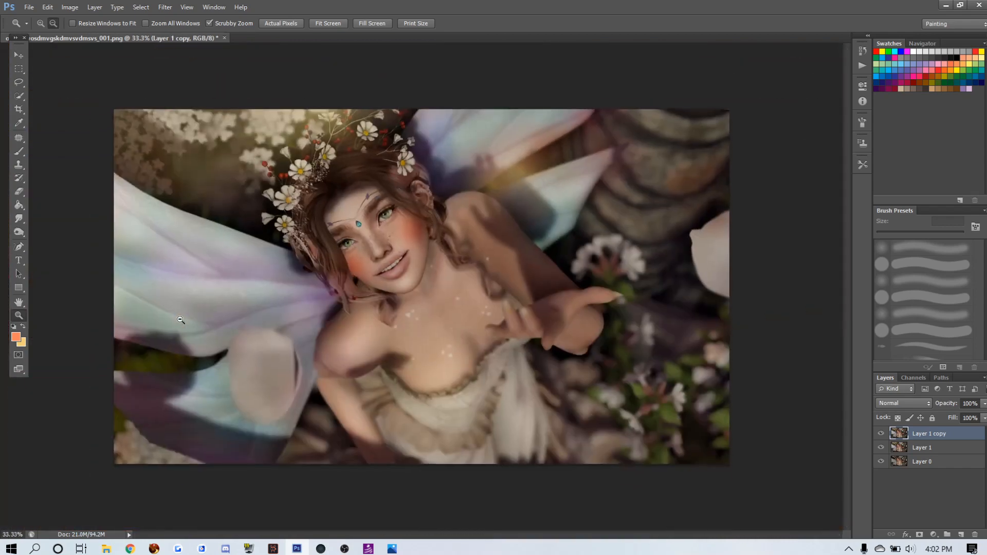
click(19, 151)
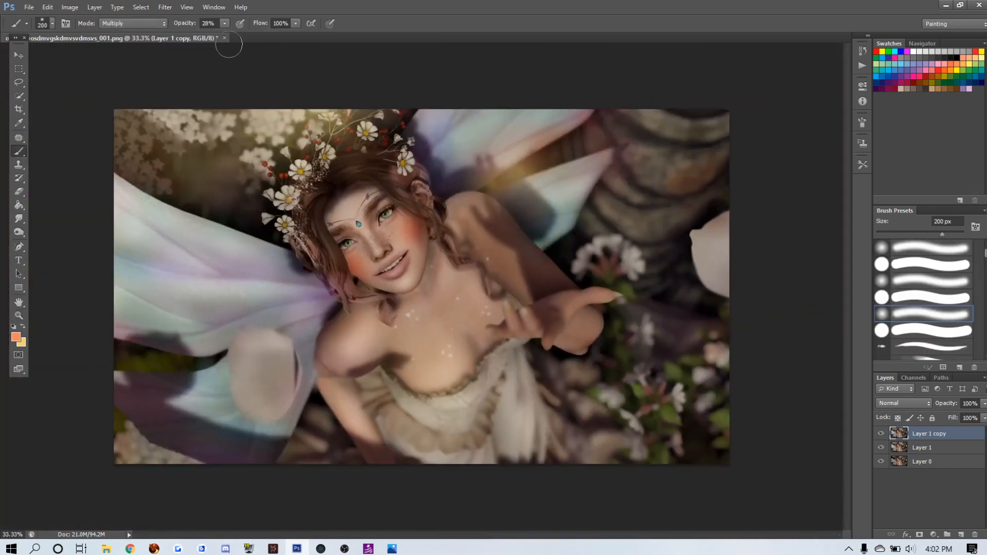
key(bracketright)
key(bracketright)
key(bracketright)
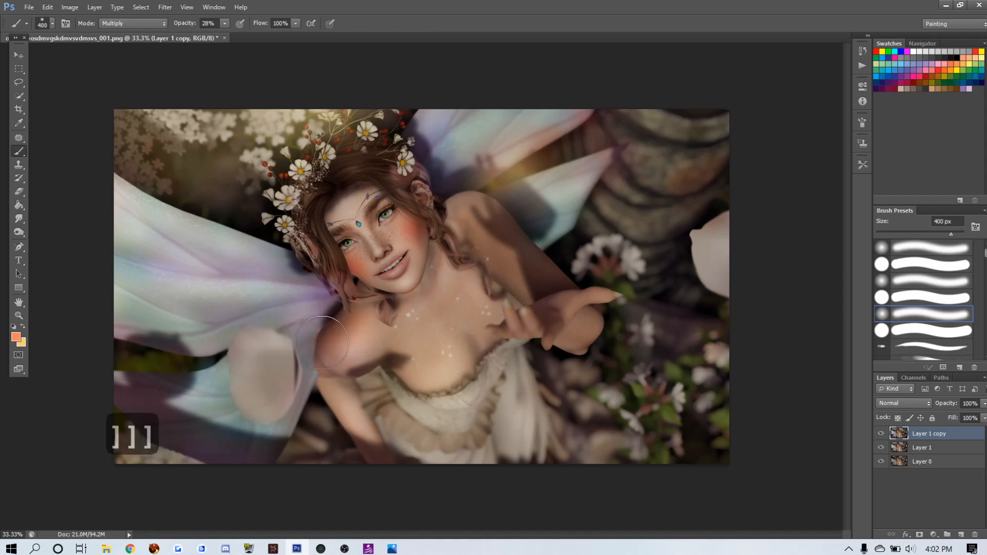
drag(455, 219, 497, 244)
mouse_move(491, 349)
mouse_down()
mouse_move(452, 395)
mouse_move(396, 367)
mouse_up()
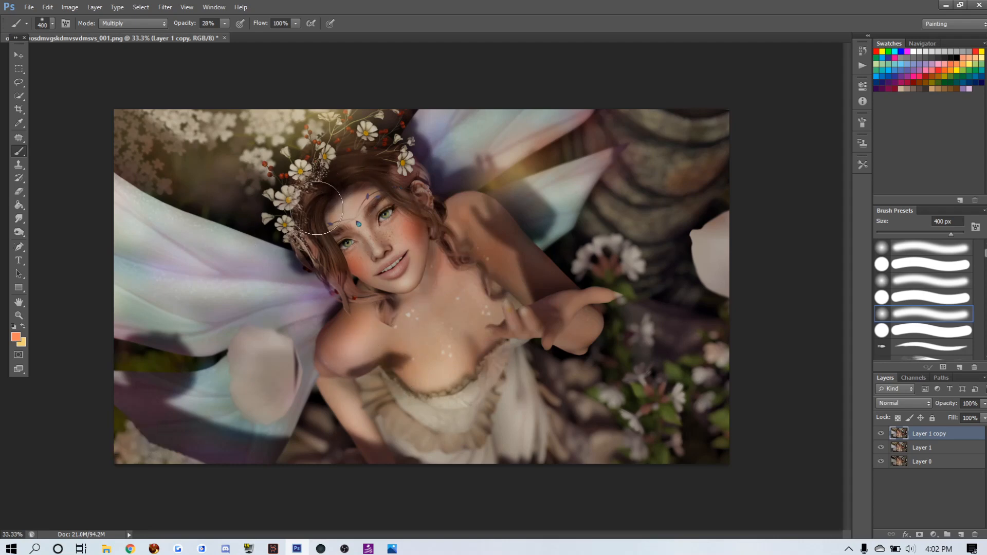
key(bracketleft)
key(bracketleft)
key(bracketleft)
Lower the opacity of Layer 1 copy to 67% and merge it down into Layer 1.
click(882, 436)
click(881, 435)
click(982, 404)
drag(958, 417, 956, 418)
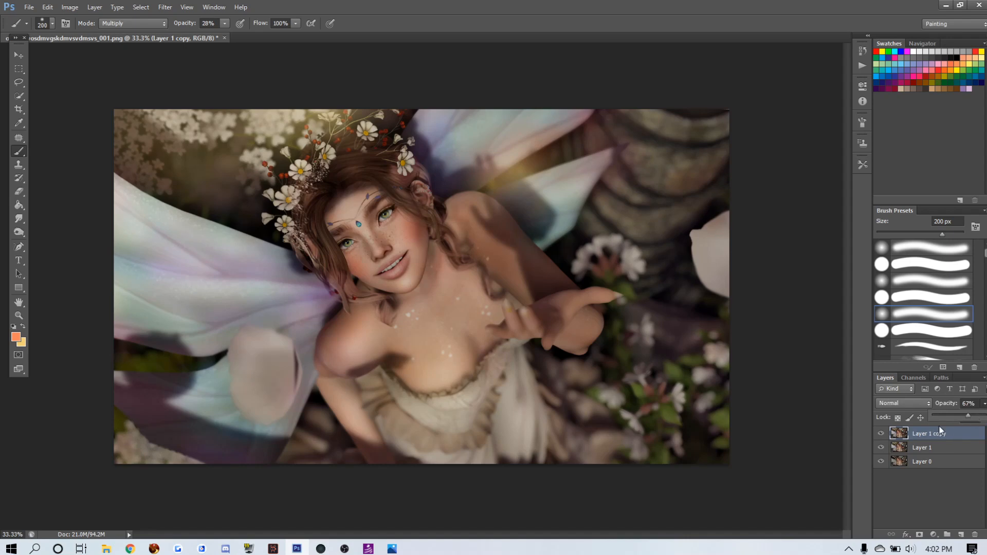
right_click(939, 433)
click(909, 297)
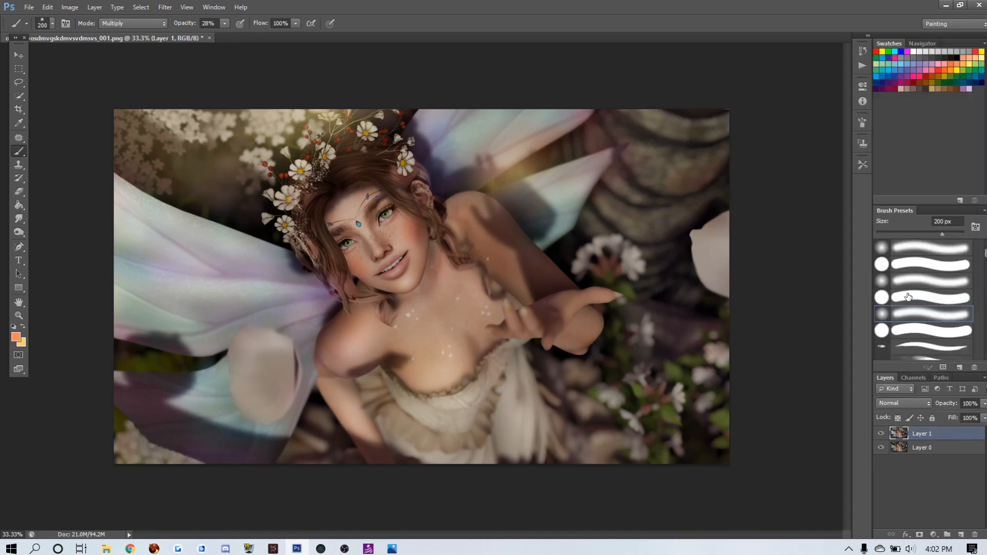
Duplicate Layer 1 and tint the dress tan (#c9a875) with a 200 px Multiply brush at 13% opacity.
key(ctrl+j)
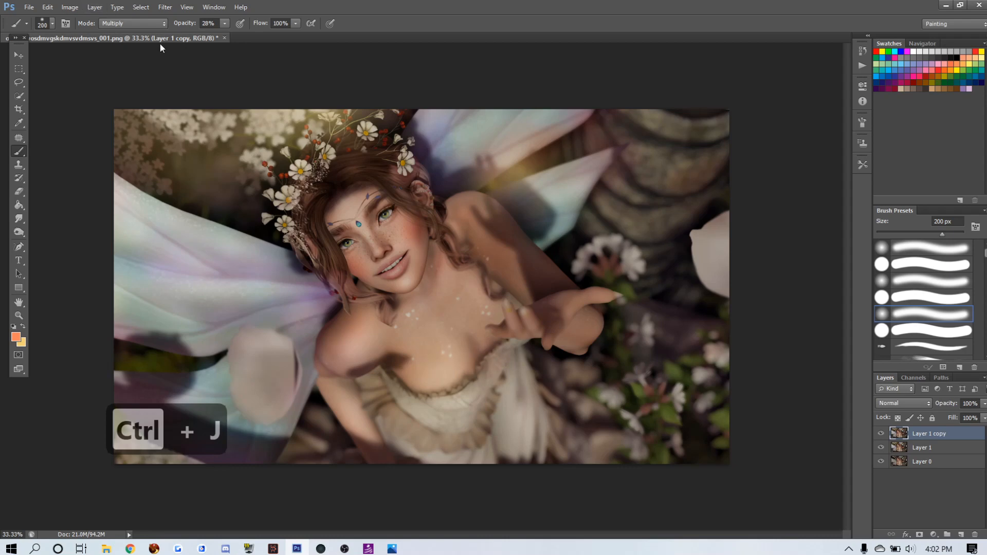
click(471, 361)
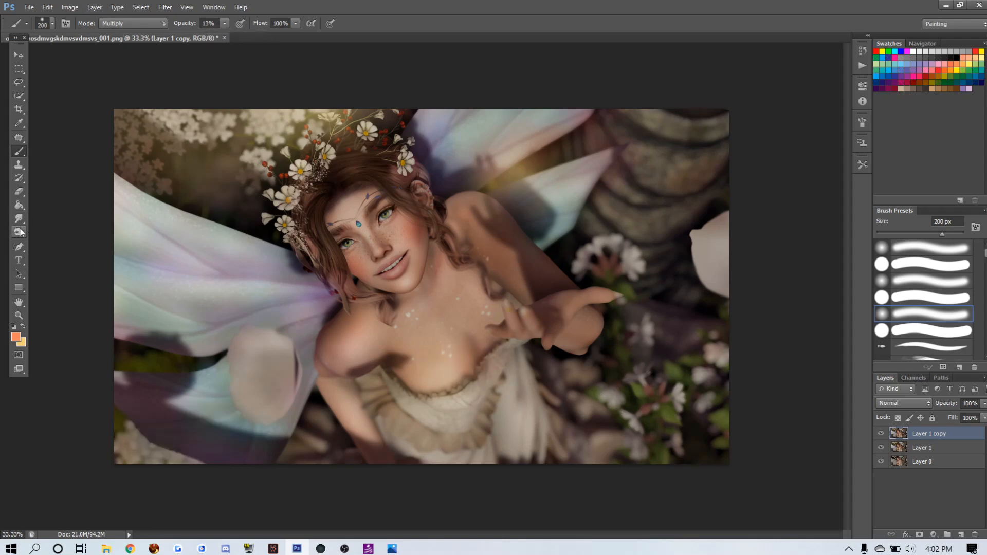
click(16, 337)
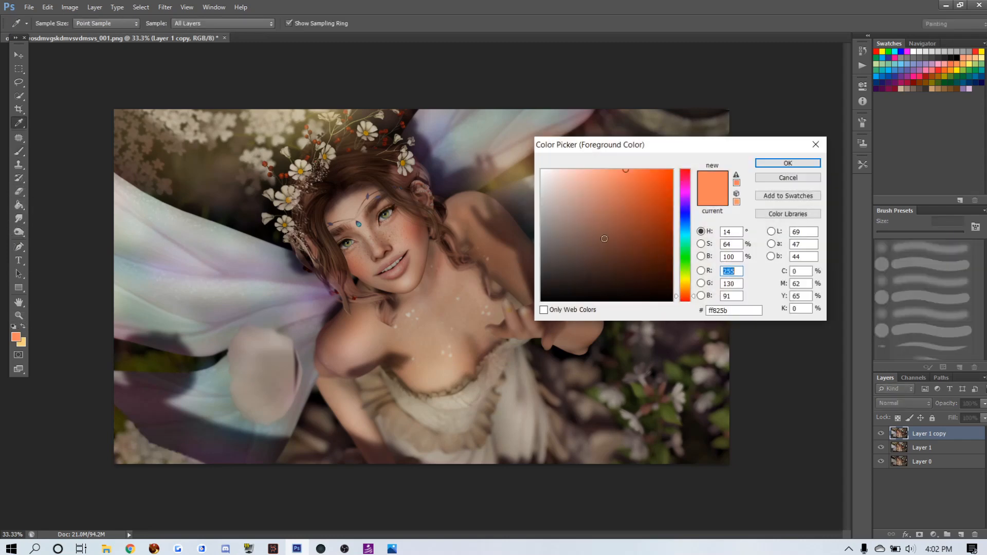
drag(684, 241, 684, 288)
click(595, 197)
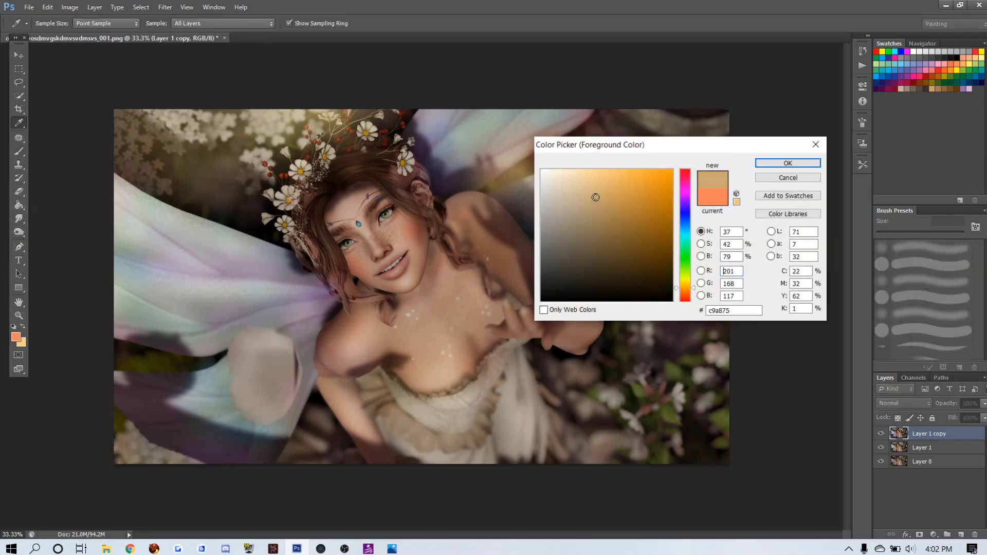
click(788, 163)
key(b)
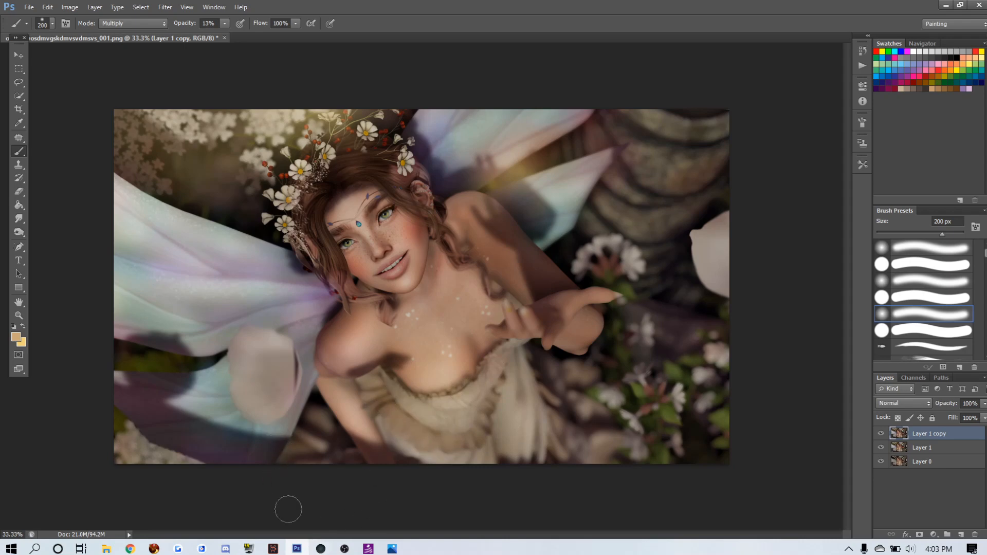
Compare Layer 1 copy with the layers beneath, and lighten the lower folds of the dress with the Dodge tool at 9% midtone exposure.
key(F9)
click(881, 433)
click(880, 433)
drag(19, 232, 57, 231)
drag(466, 451, 497, 440)
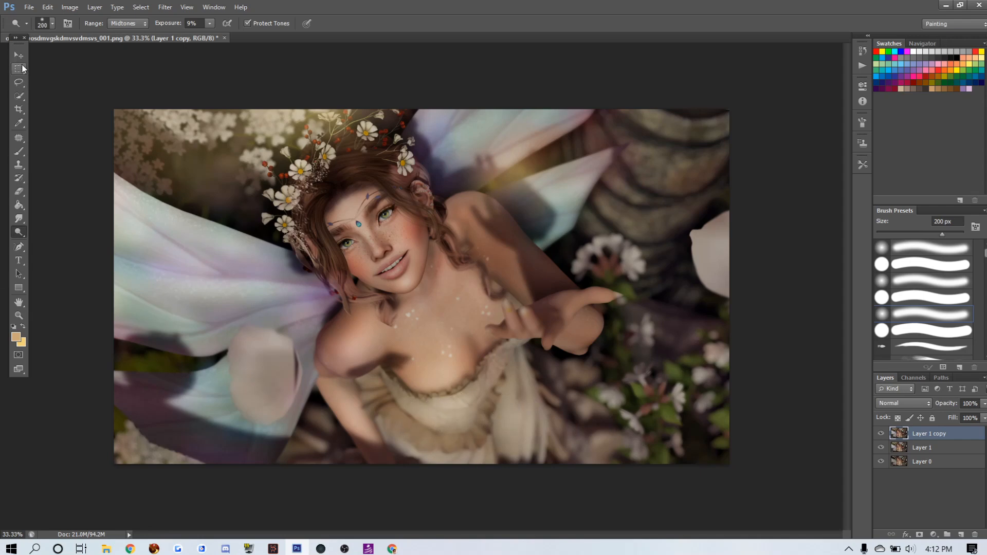
Duplicate Layer 1 copy and outline the blurred petal over the wing with the Patch tool.
click(20, 138)
key(ctrl+j)
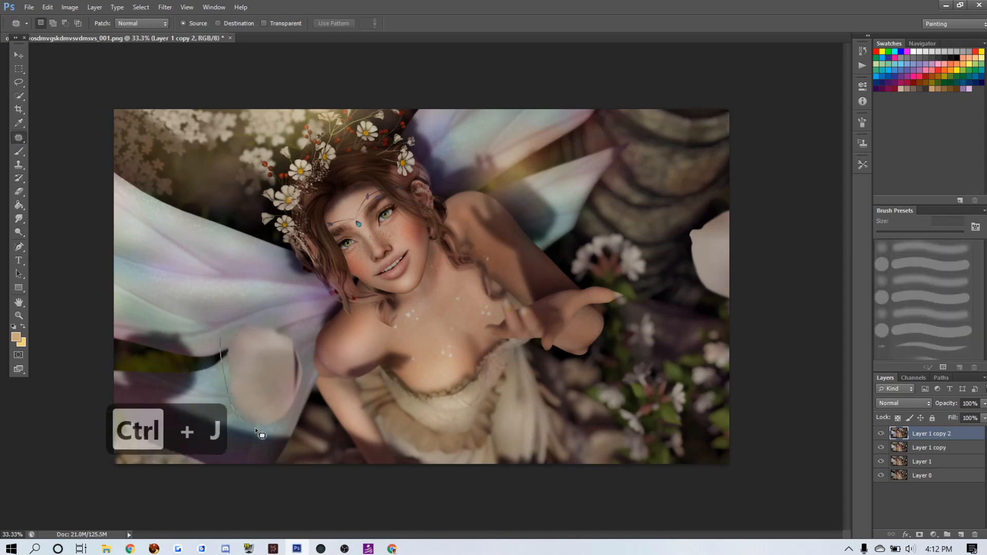
drag(290, 418, 306, 391)
drag(222, 336, 222, 336)
click(165, 7)
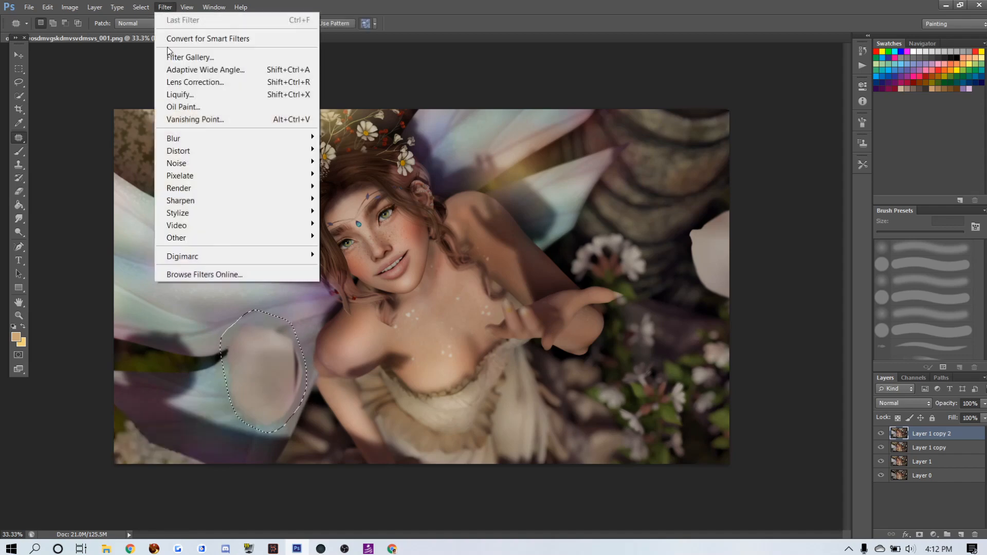
mouse_move(176, 145)
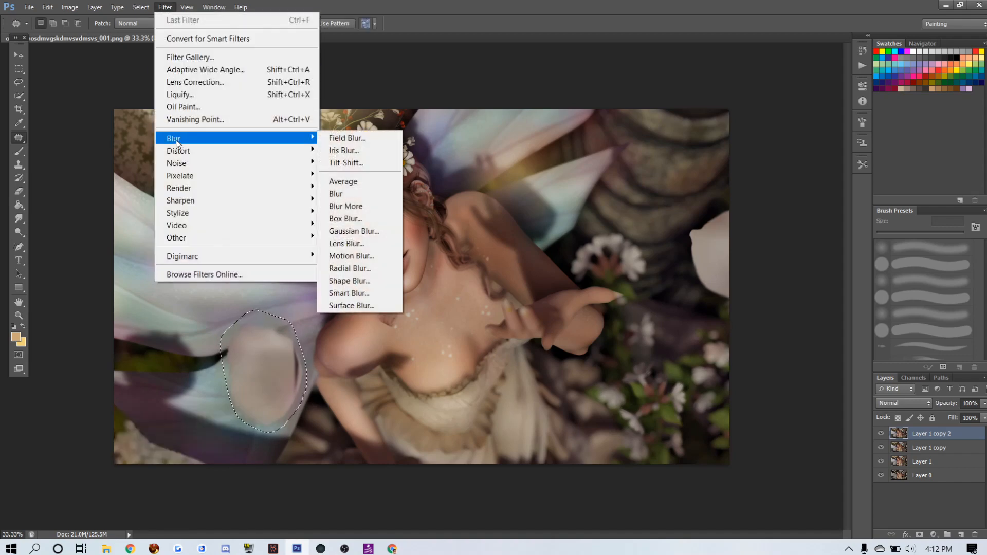
click(362, 235)
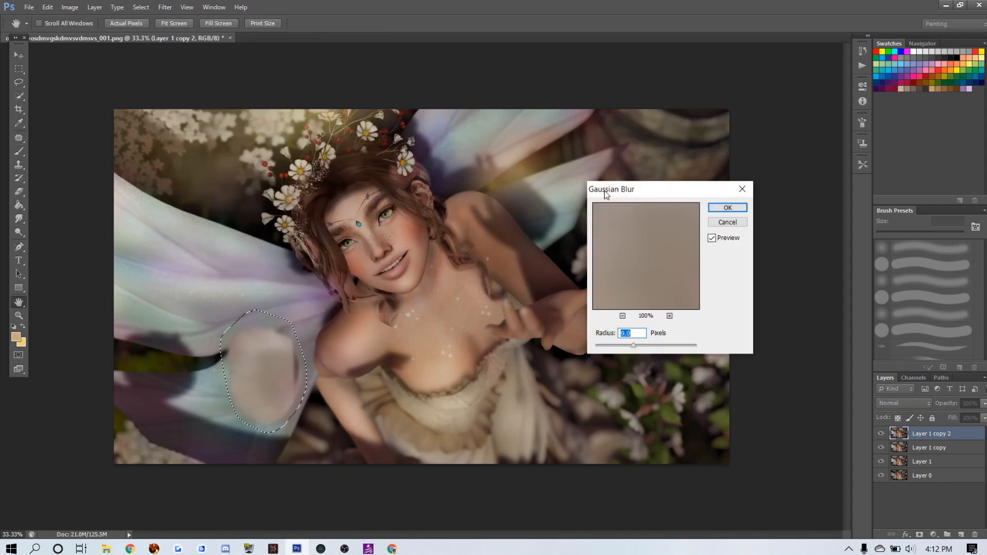
click(728, 223)
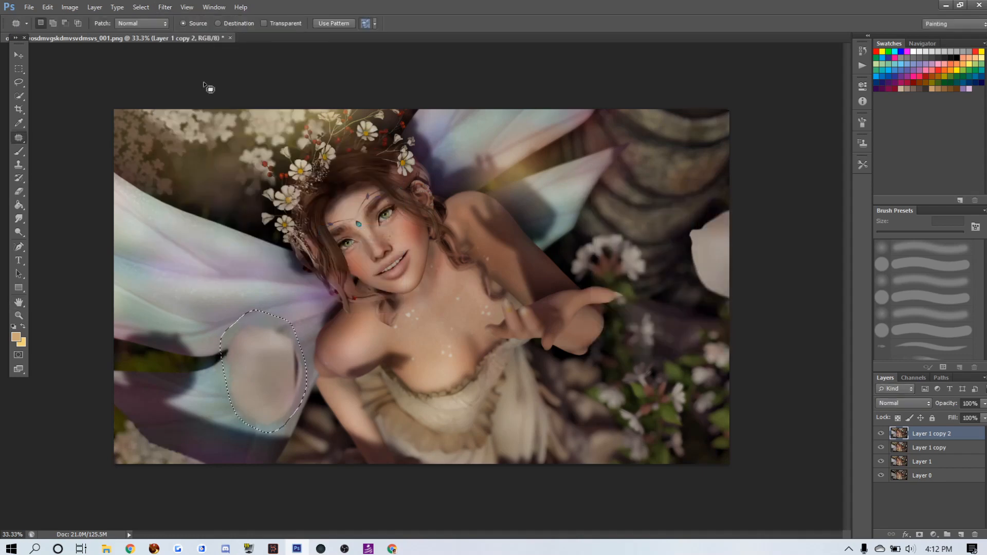
Apply a Motion Blur to the selected petal at a 29° angle, with the distance increased slightly.
click(170, 11)
mouse_move(185, 137)
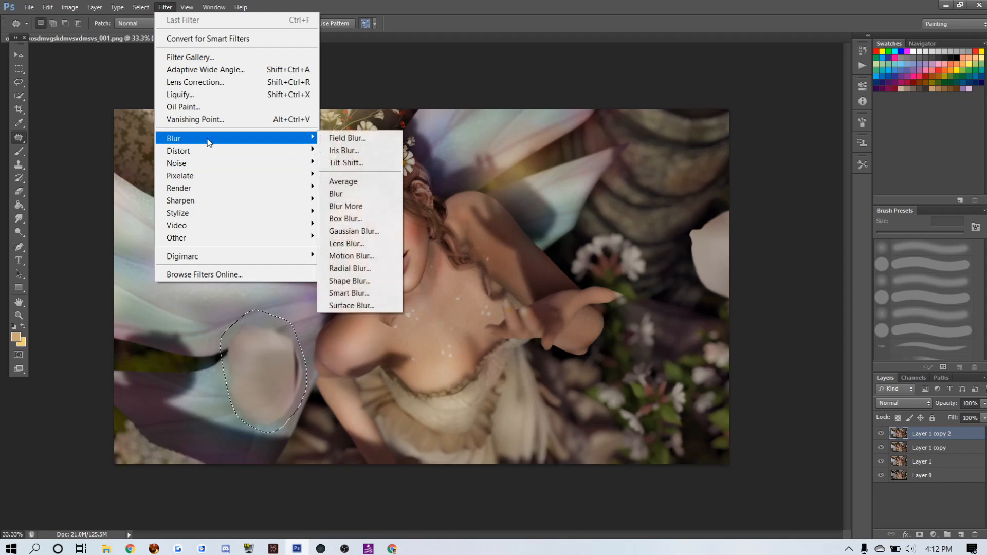
click(351, 255)
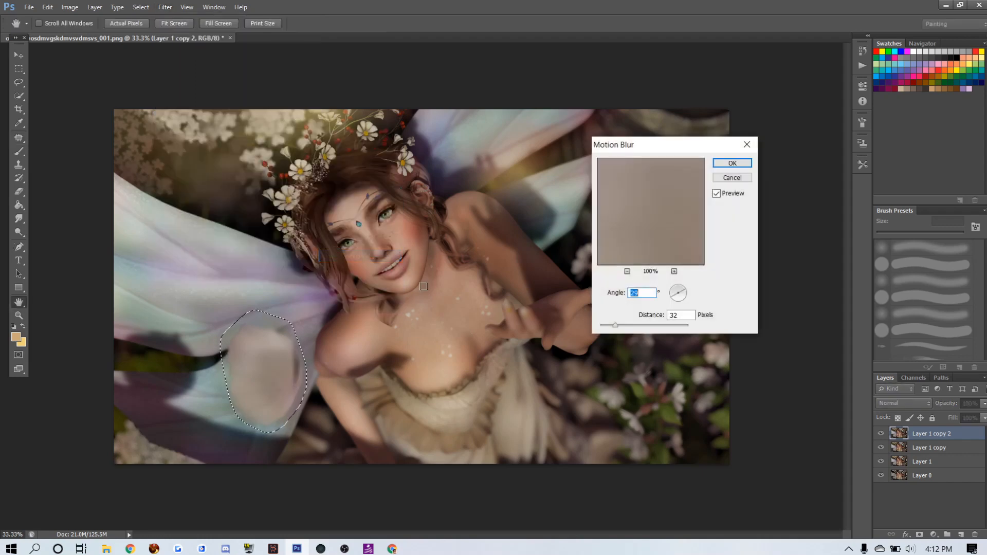
drag(615, 325, 623, 325)
click(732, 163)
Outline the petal at the image's right edge, reapply the Motion Blur to it and clear the selection.
key(j)
mouse_move(676, 239)
mouse_down()
mouse_move(723, 310)
mouse_move(764, 286)
mouse_move(765, 216)
mouse_move(751, 190)
mouse_move(719, 198)
mouse_move(676, 240)
mouse_up()
click(165, 7)
click(168, 22)
click(591, 194)
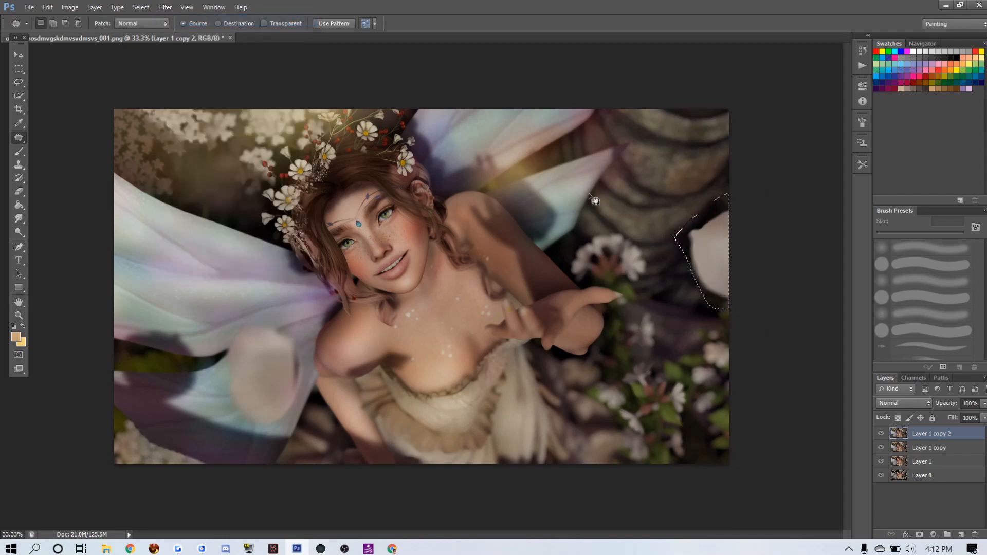
Reduce the Eraser to 100 px at 16% opacity for refining the blurred petals.
click(19, 192)
key(bracketleft)
key(bracketleft)
key(bracketleft)
key(bracketleft)
key(bracketleft)
key(bracketleft)
key(bracketleft)
key(bracketleft)
key(bracketleft)
key(bracketleft)
key(bracketleft)
key(bracketleft)
key(bracketleft)
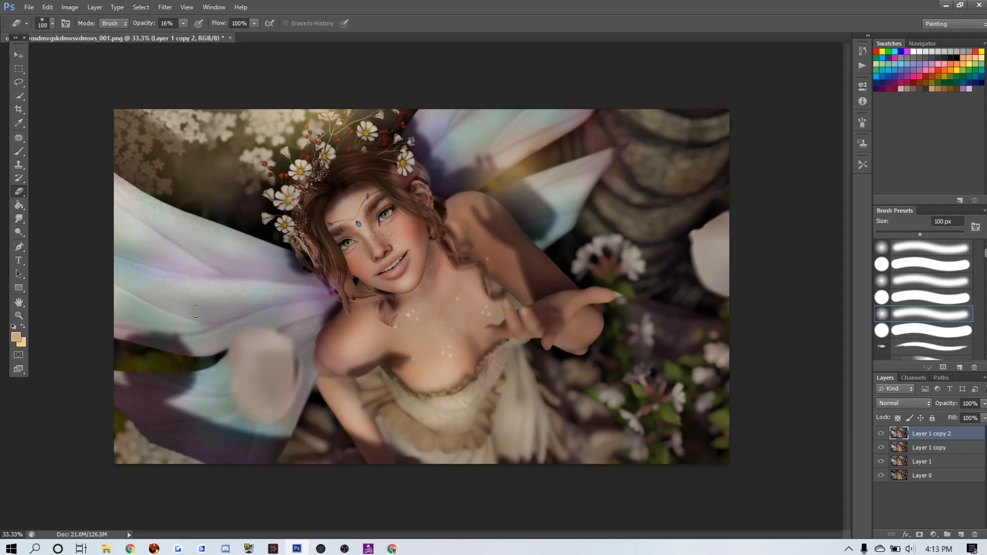
click(18, 232)
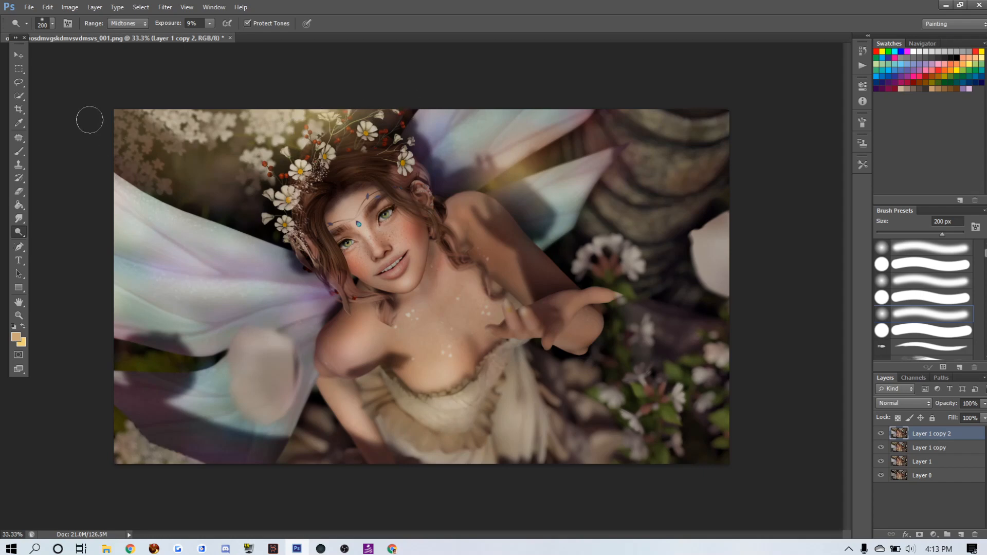
Paint a soft tan glow over the image's outer edges with an 800 px Screen brush at 13% opacity.
click(18, 151)
key(bracketright)
key(bracketright)
key(bracketright)
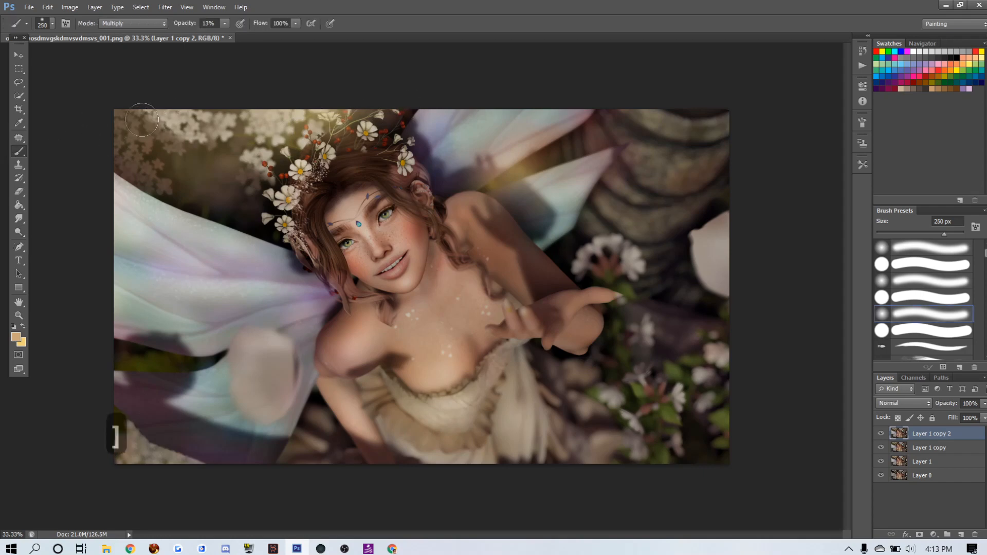
key(bracketright)
key(bracketright)
key(bracketright)
key(bracketright)
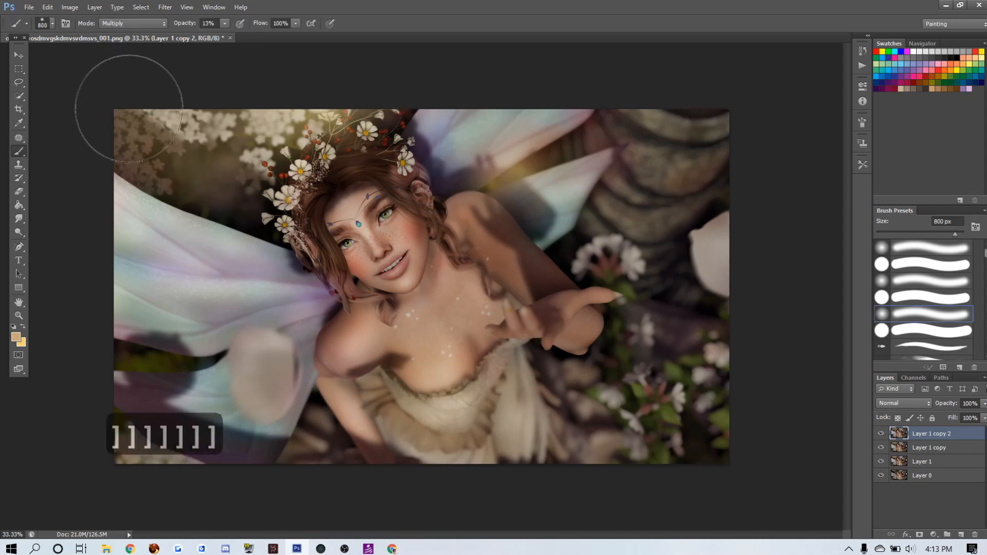
click(132, 23)
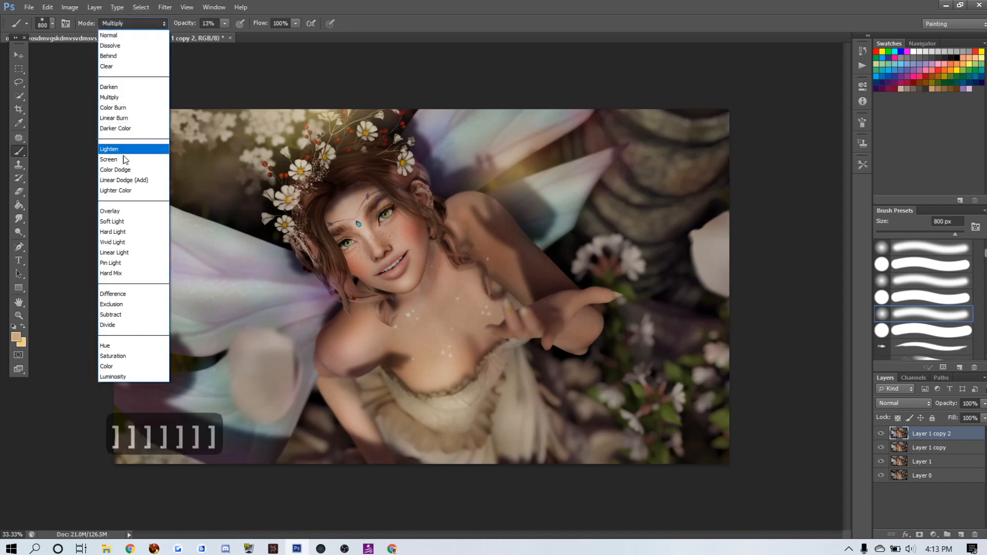
click(126, 160)
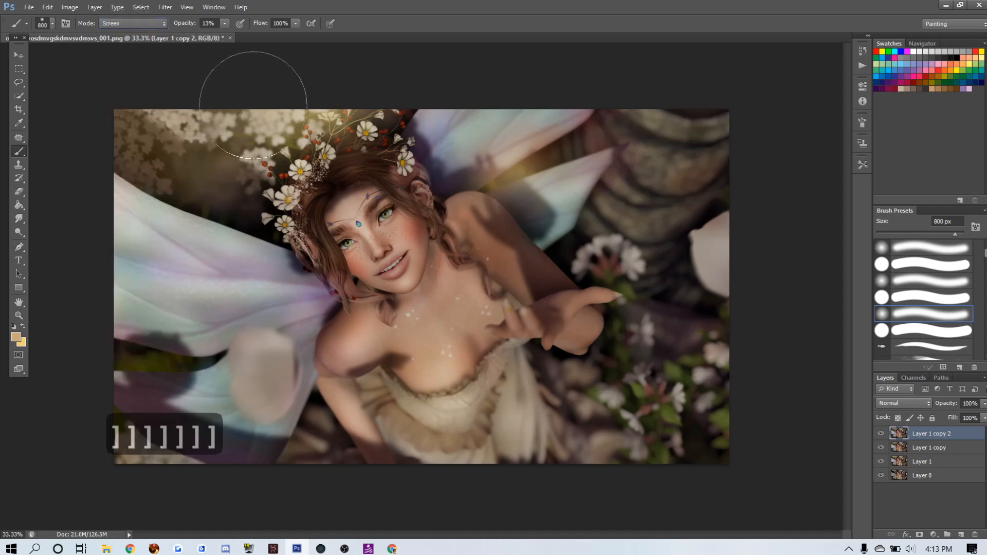
mouse_move(609, 457)
mouse_down()
mouse_move(656, 446)
mouse_move(681, 463)
mouse_up()
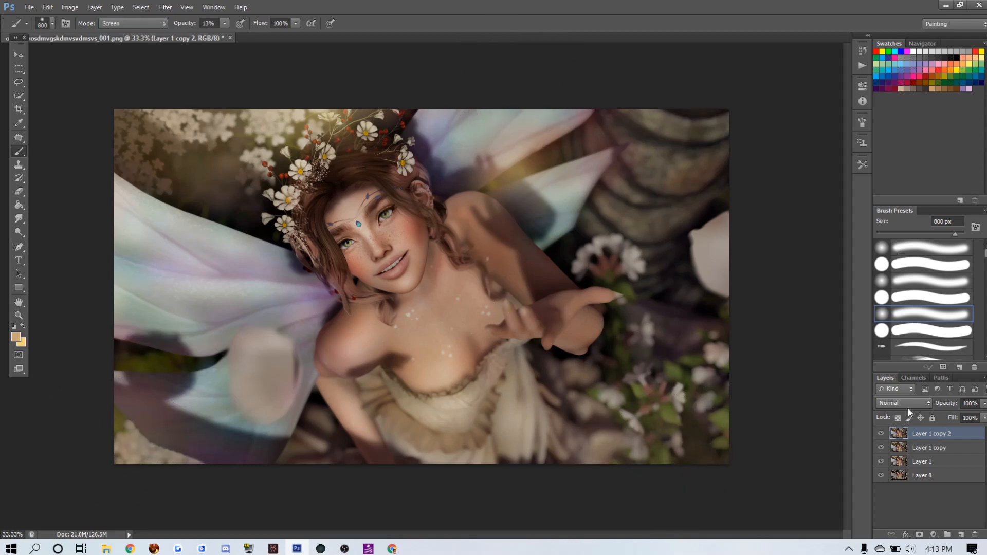
Switch to the Photography workspace and add a Brightness/Contrast adjustment with brightness 27 and contrast 24.
click(961, 24)
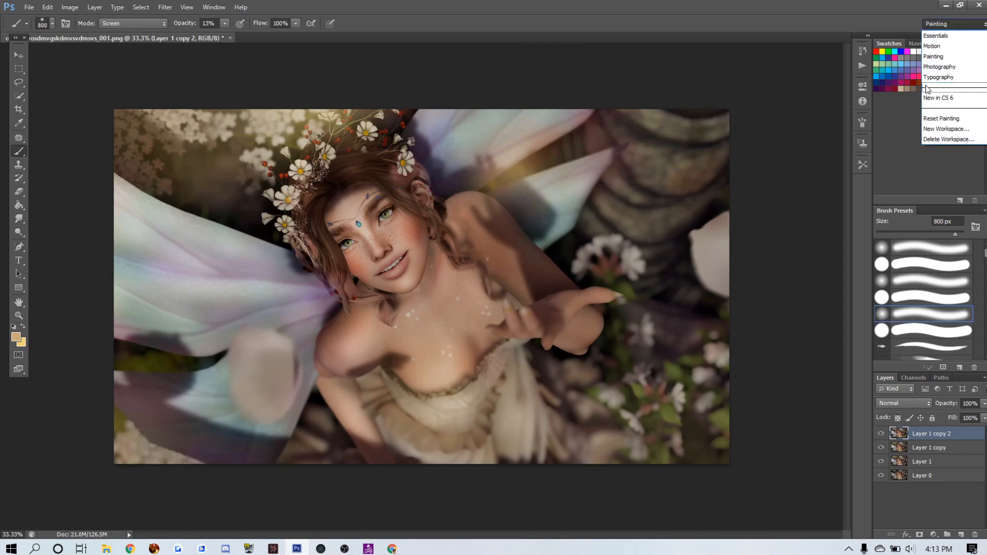
click(949, 67)
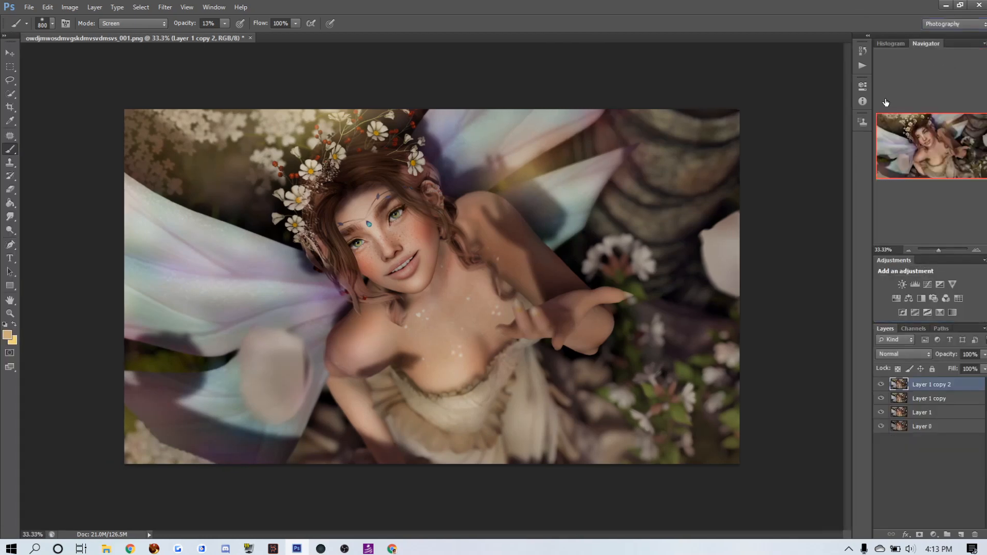
click(902, 284)
drag(785, 137, 791, 159)
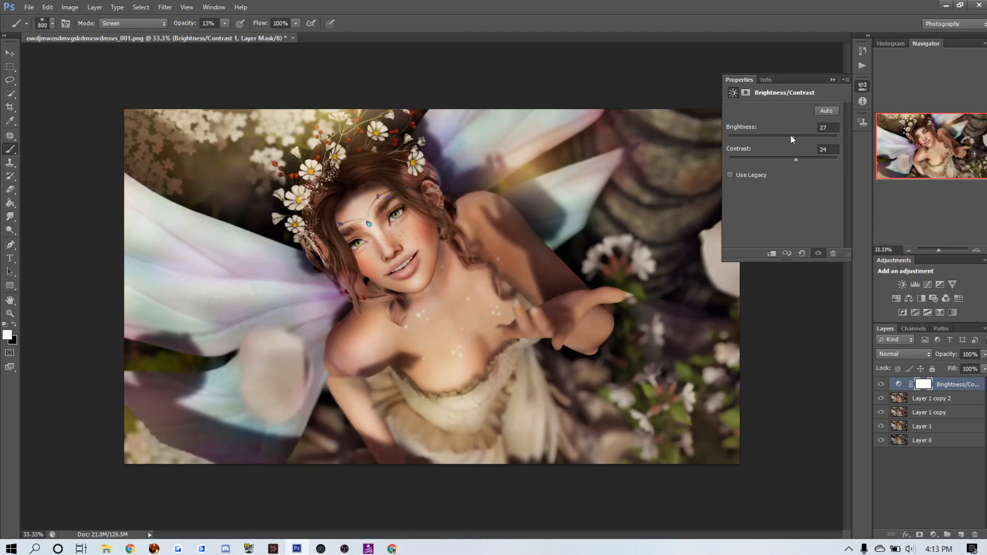
Add an Exposure adjustment with exposure +0.13, offset +0.0192 and gamma correction 0.84.
click(942, 285)
drag(784, 160, 791, 182)
drag(778, 138, 790, 183)
drag(785, 137, 785, 158)
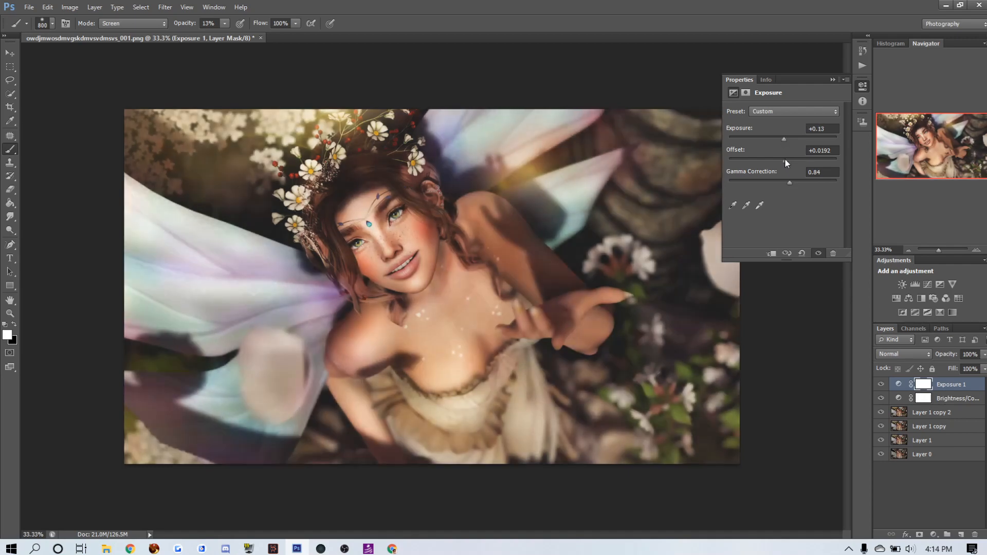
Add a Curves adjustment and correct the color balance by sampling gray points around the outstretched arm and the dark background.
click(933, 282)
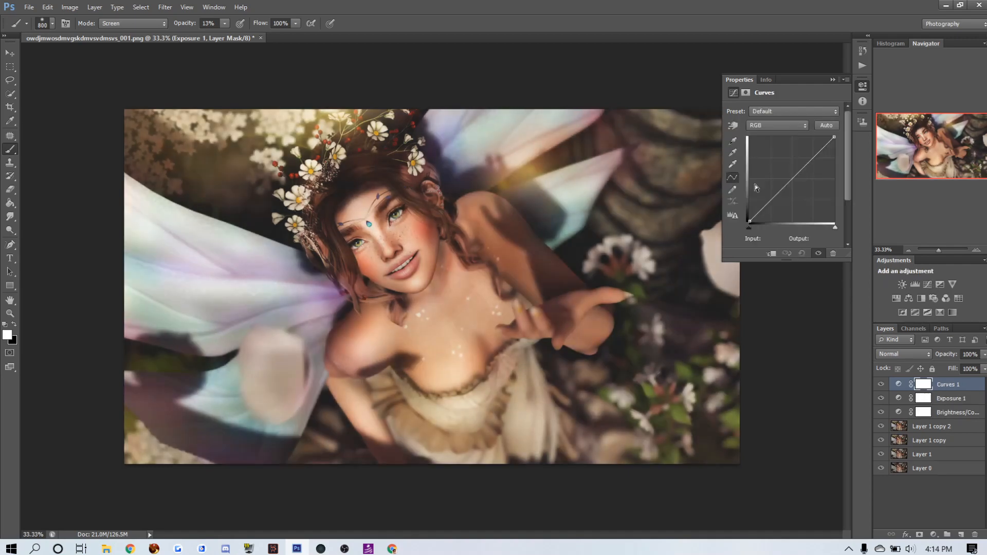
click(733, 152)
click(602, 264)
click(687, 309)
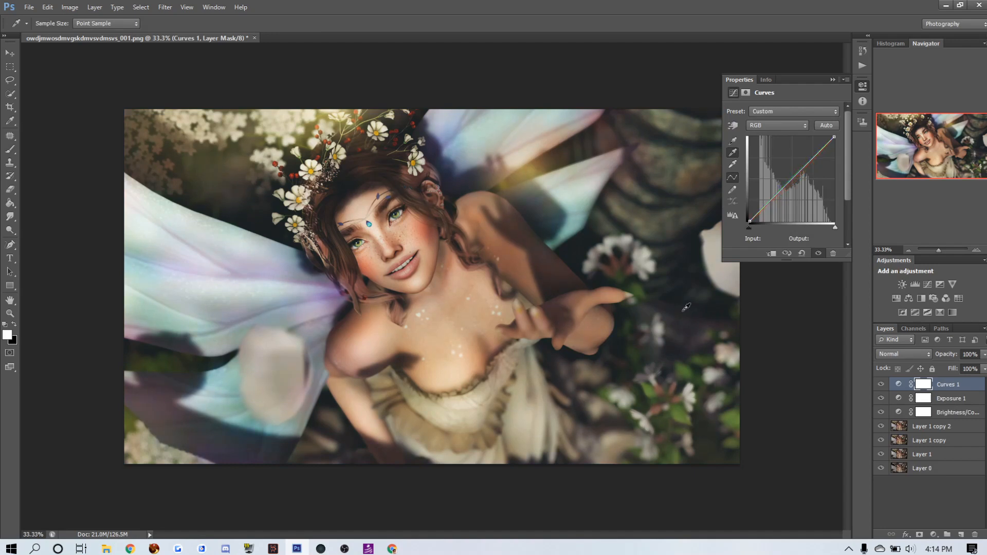
click(572, 329)
click(579, 318)
click(554, 341)
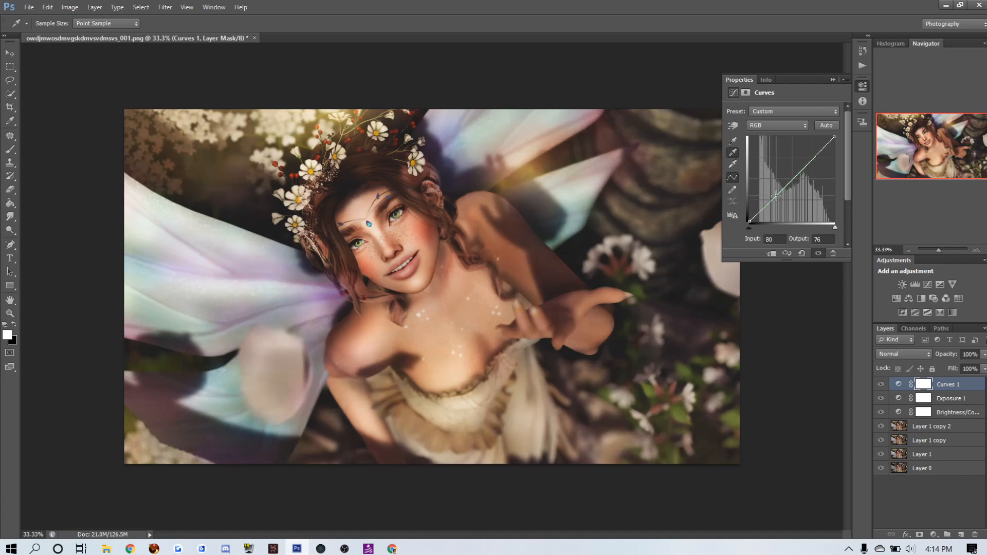
Brighten the RGB curve with a shadow point at input 83, output 94 and a highlight point at input 178, output 182.
drag(777, 197, 774, 191)
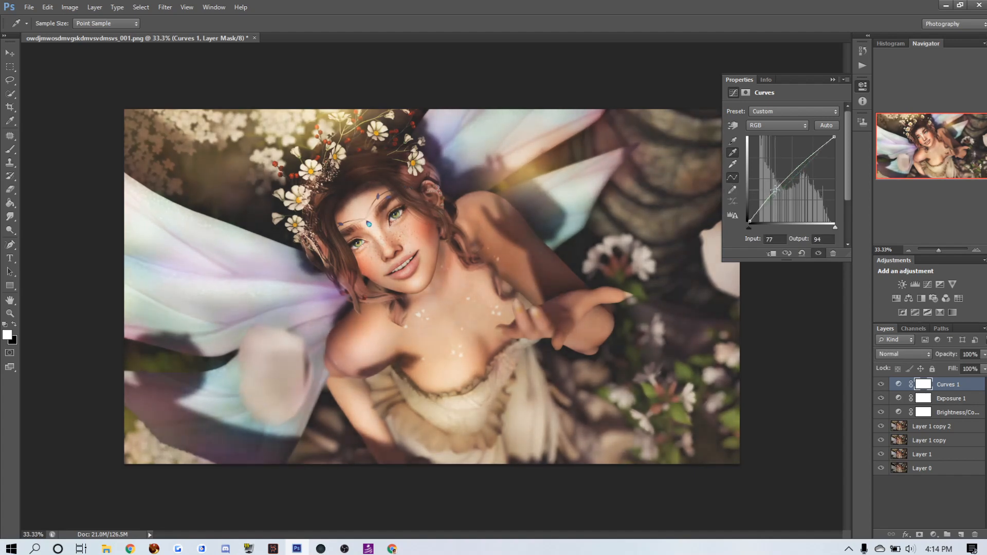
click(809, 161)
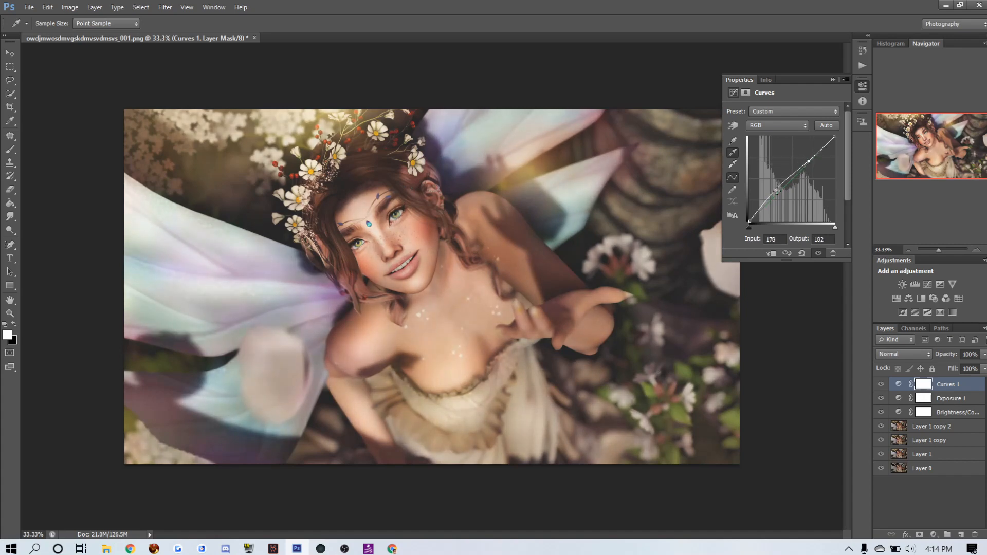
drag(775, 192, 778, 190)
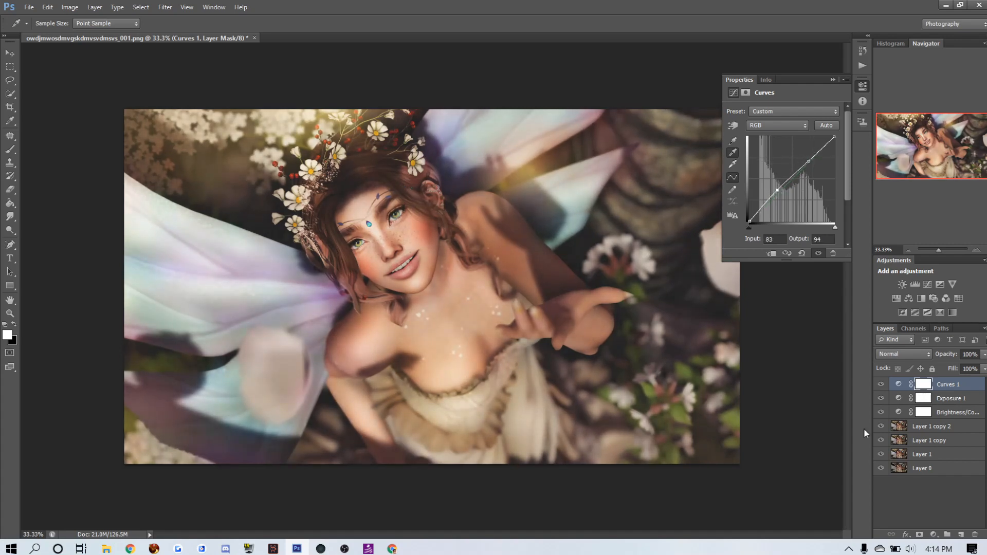
key(b)
Add a Selective Color adjustment for Neutrals with cyan -9, magenta -3 and yellow -15, and fine-tune the black amount.
click(953, 312)
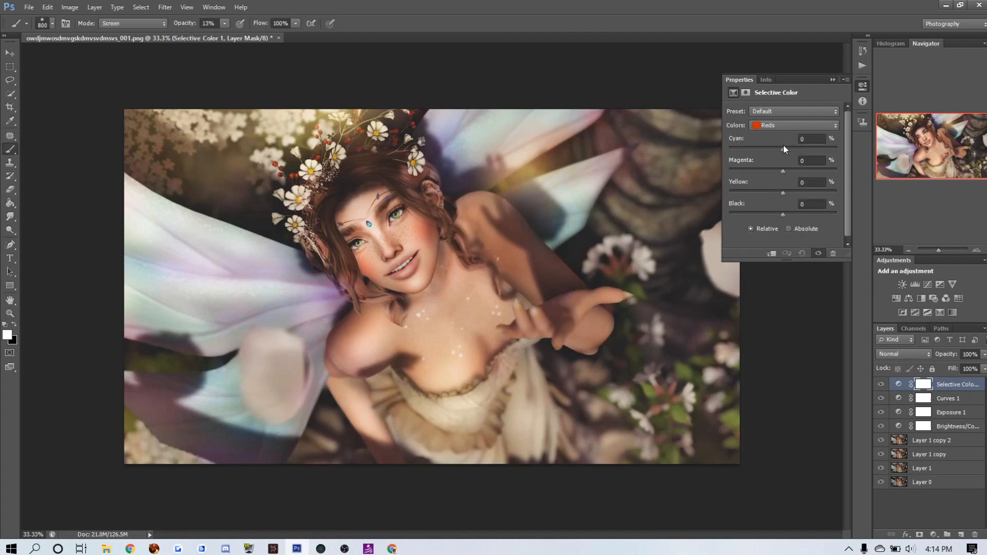
click(792, 125)
click(777, 206)
drag(765, 169, 782, 168)
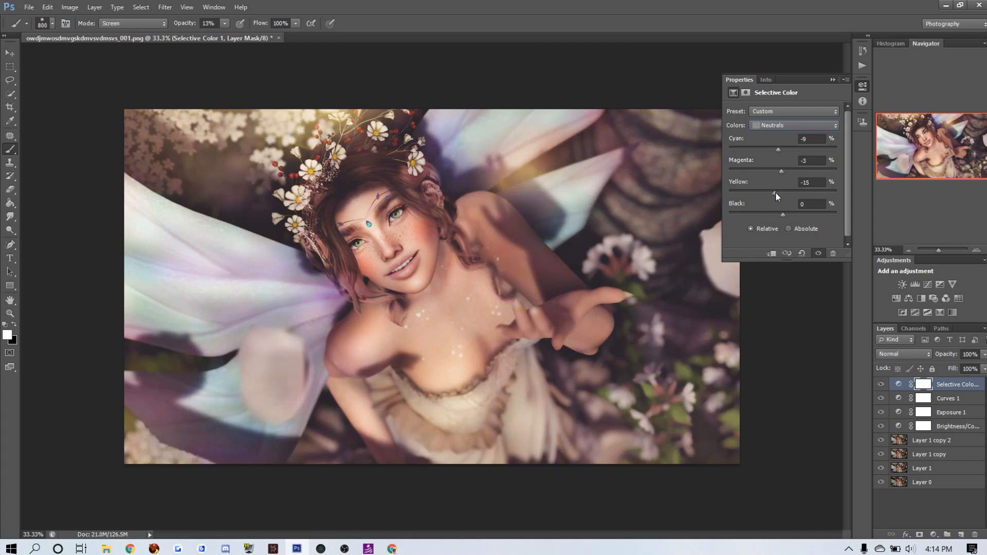
drag(782, 215, 784, 216)
click(833, 80)
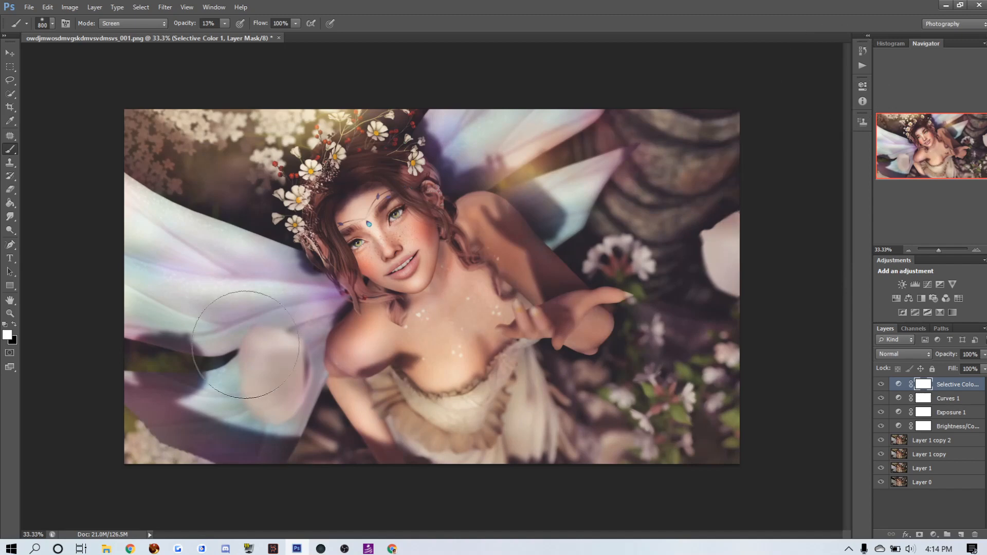
View the saved tweak.png image from the Desktop folder for comparison, and return to the portrait in Photoshop.
click(106, 549)
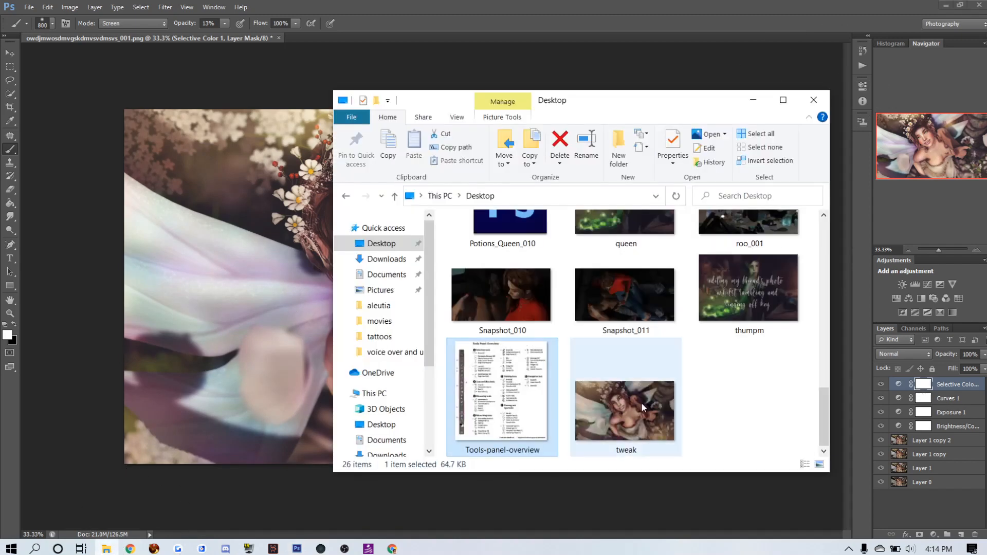
click(654, 409)
double_click(654, 409)
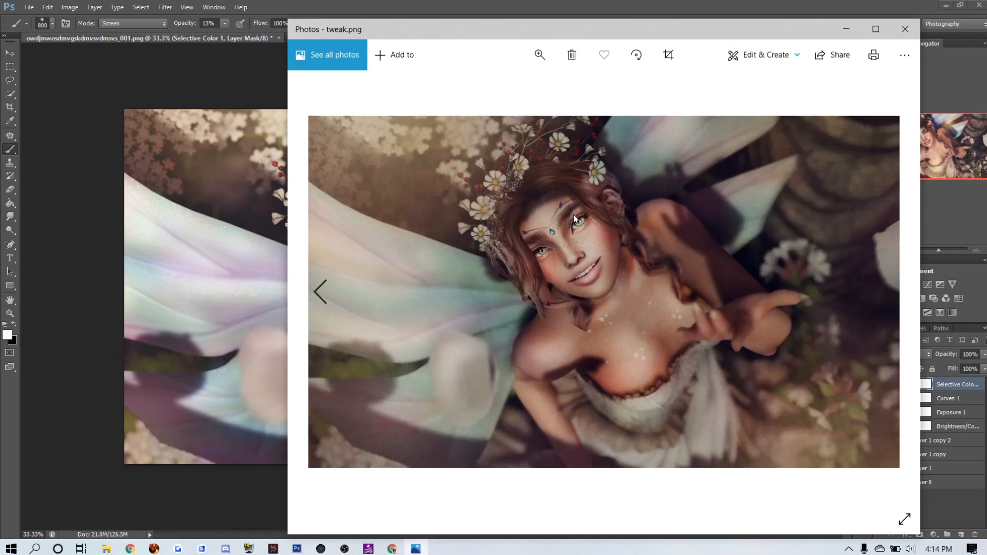
click(905, 30)
click(631, 7)
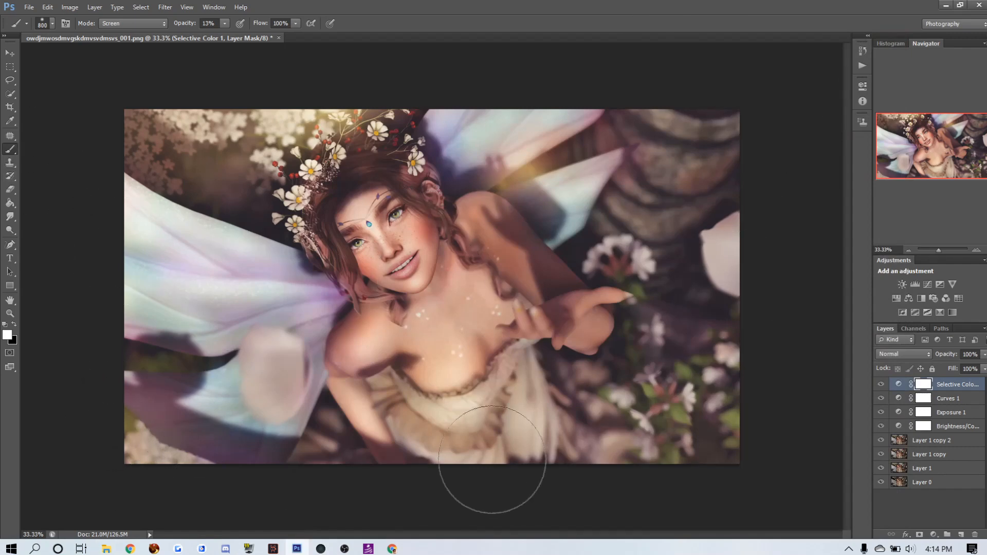
Create a layer group above the stack, move Layer 1 through the Selective Color adjustment into it, and collapse the group.
click(957, 441)
click(926, 468)
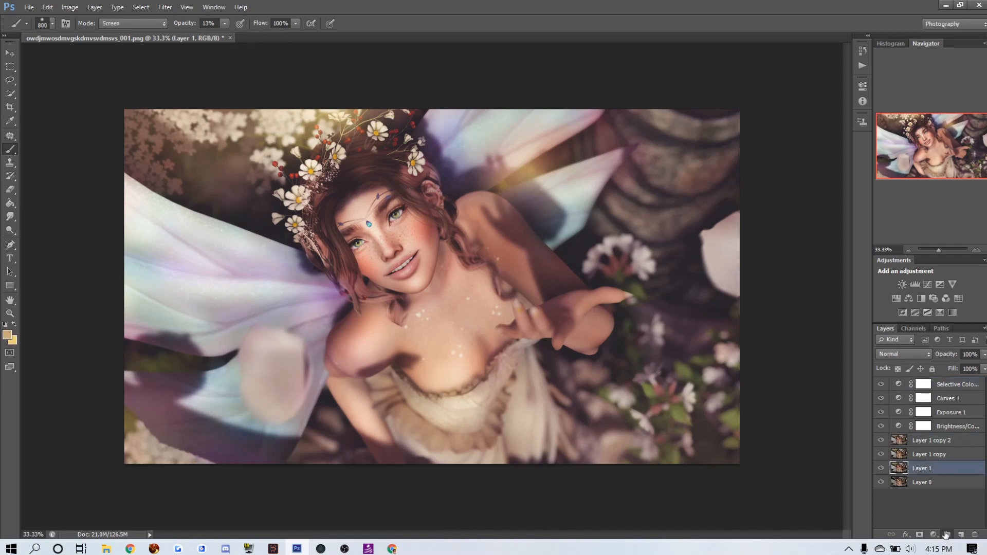
click(946, 536)
drag(922, 469, 921, 384)
click(924, 396)
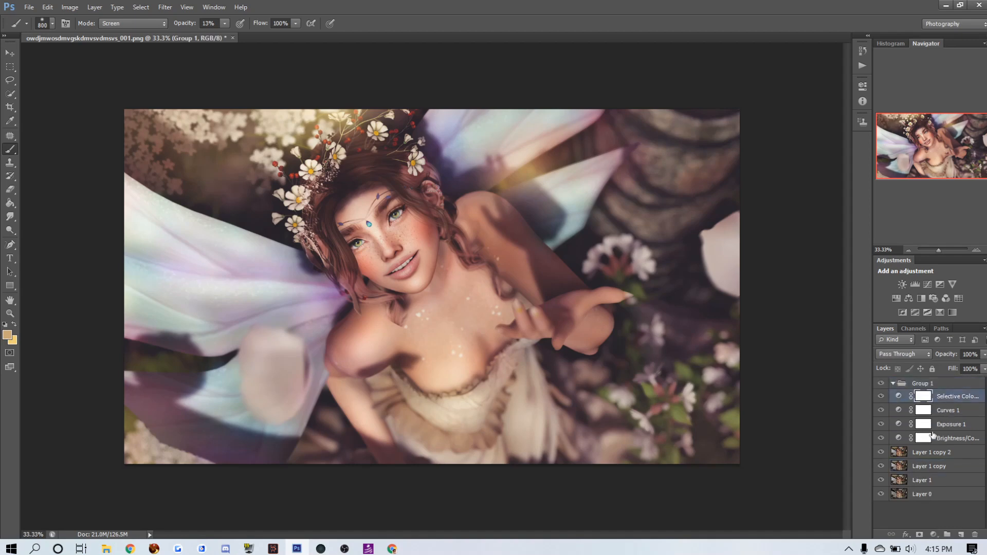
shift+click(925, 481)
drag(933, 394, 939, 386)
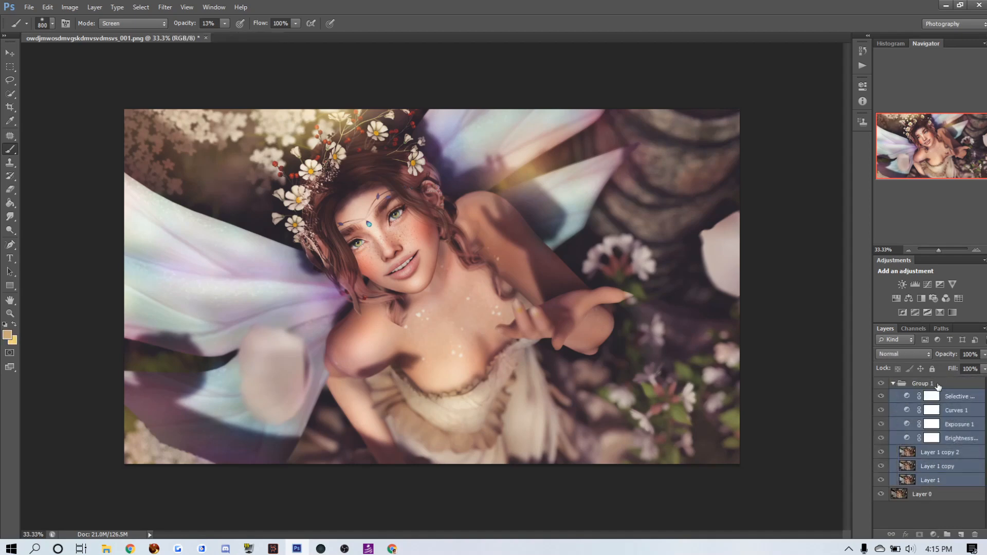
click(894, 384)
Toggle the visibility of Group 1 repeatedly to compare the edited portrait with the original, leaving the group shown.
click(883, 384)
click(882, 384)
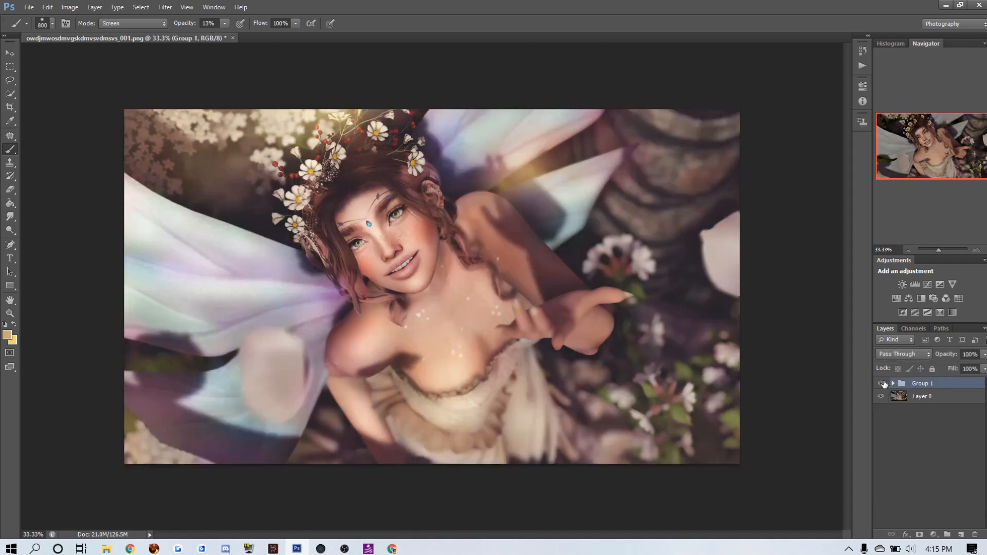
click(882, 384)
click(883, 383)
click(882, 383)
click(883, 383)
click(883, 384)
click(882, 384)
click(883, 383)
click(883, 384)
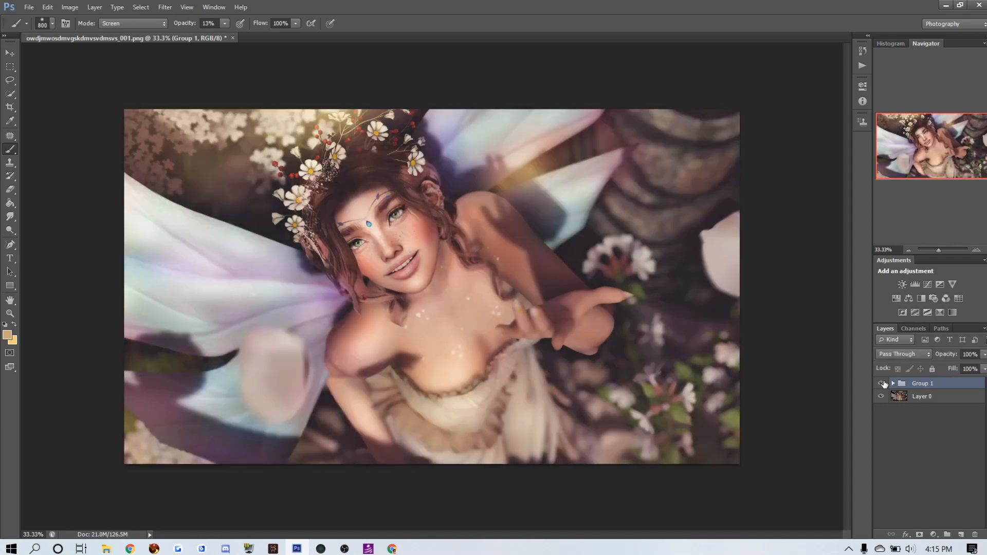
Darken the edges of the eyes on Layer 1 copy 2 with the Burn tool at 25 px and 41% exposure.
click(893, 383)
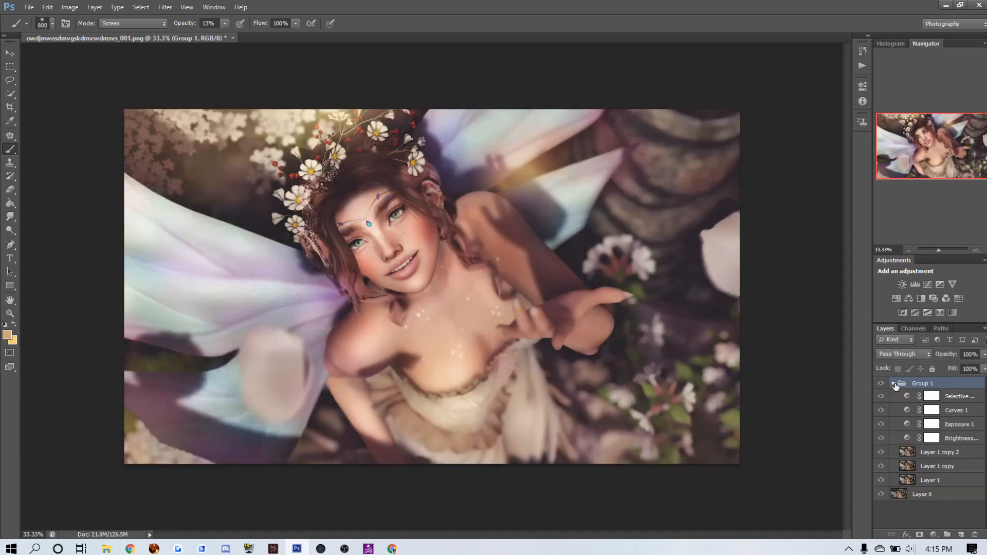
click(945, 454)
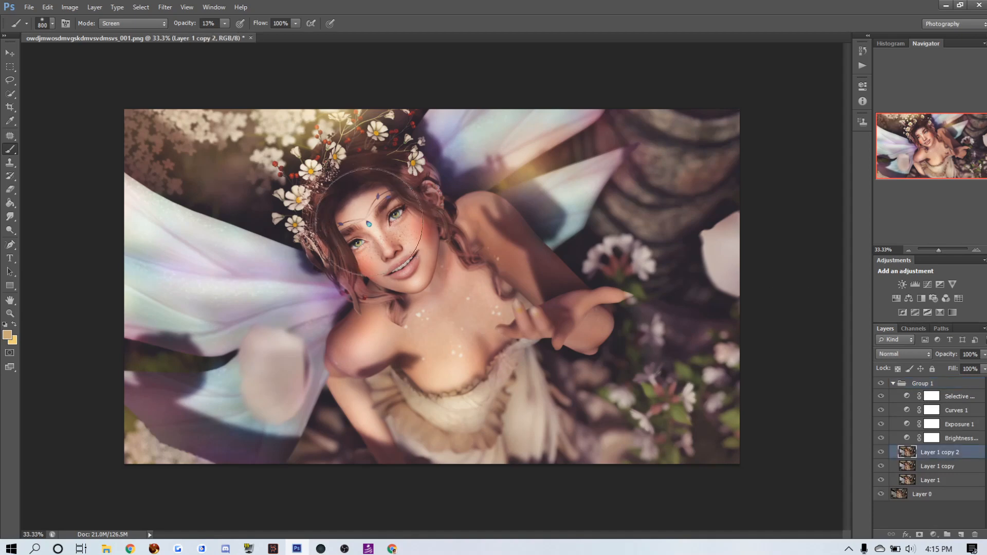
click(10, 313)
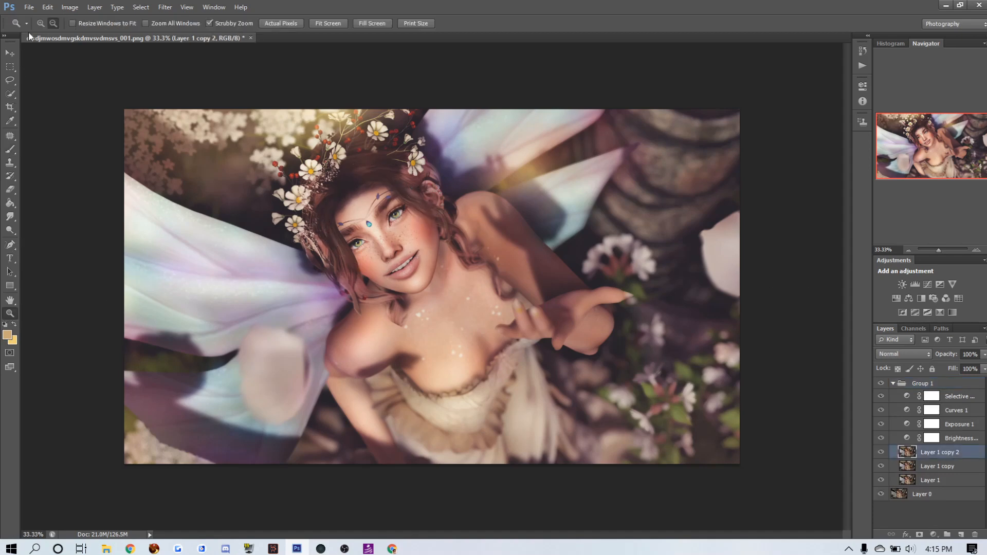
click(368, 209)
click(368, 209)
click(368, 209)
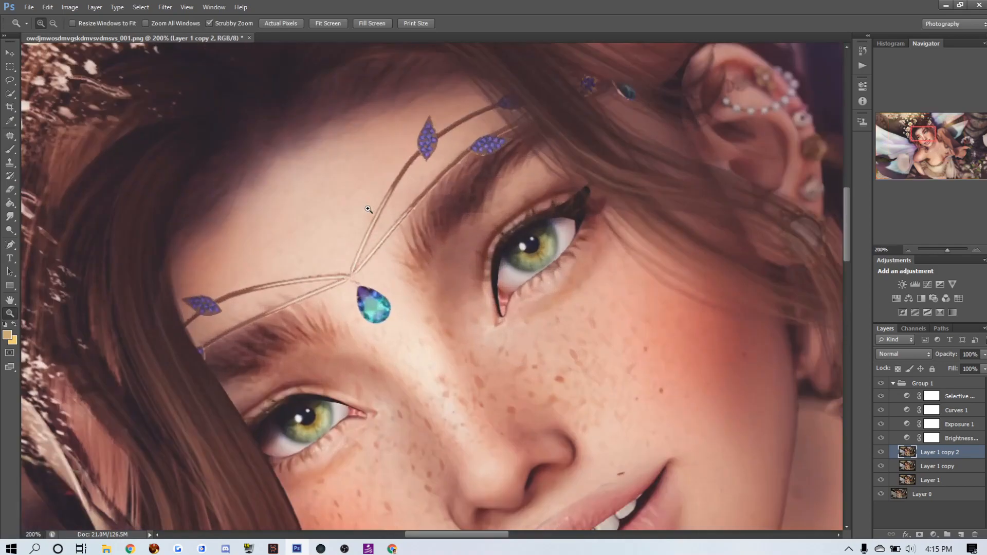
click(10, 230)
click(52, 234)
key(bracketleft)
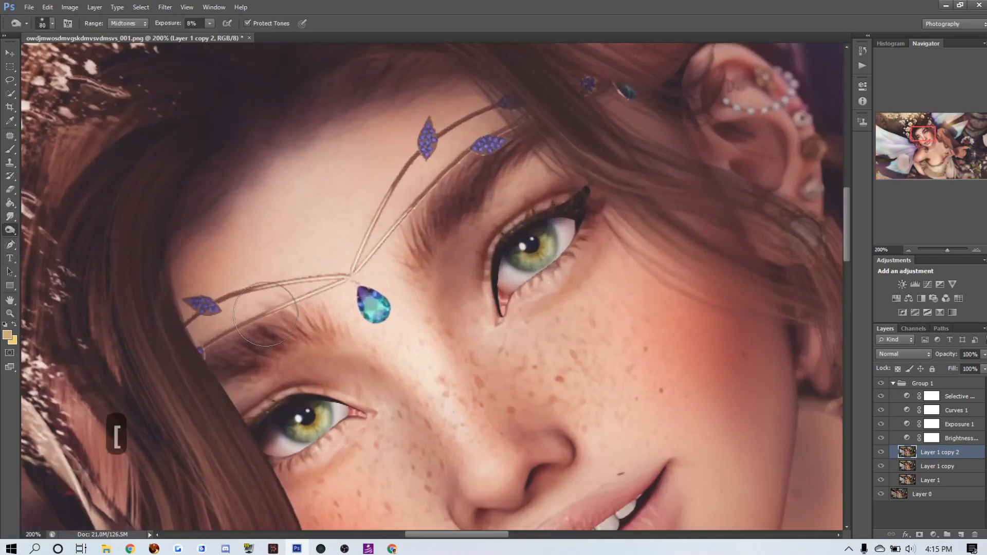
key(bracketleft)
key(bracketleft)
key(bracketleft)
key(bracketleft)
key(bracketleft)
key(bracketleft)
key(bracketleft)
key(bracketleft)
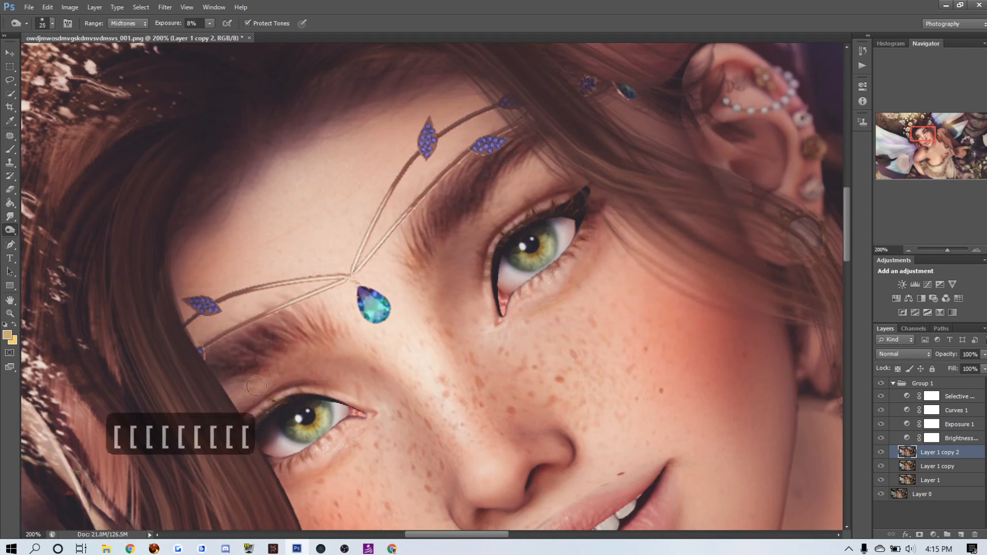
key(4)
key(1)
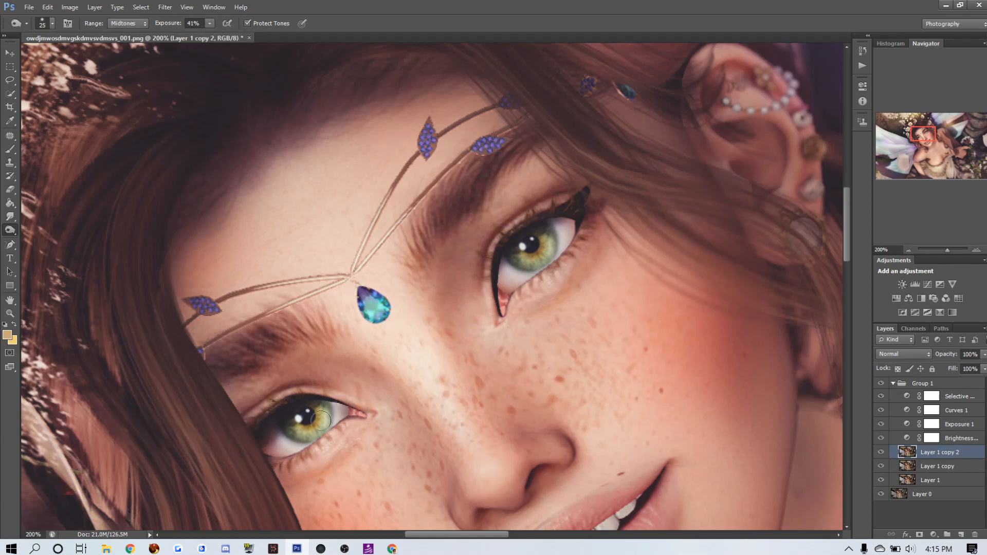
drag(512, 300, 497, 273)
mouse_move(577, 215)
mouse_down()
mouse_move(561, 216)
mouse_move(570, 216)
mouse_up()
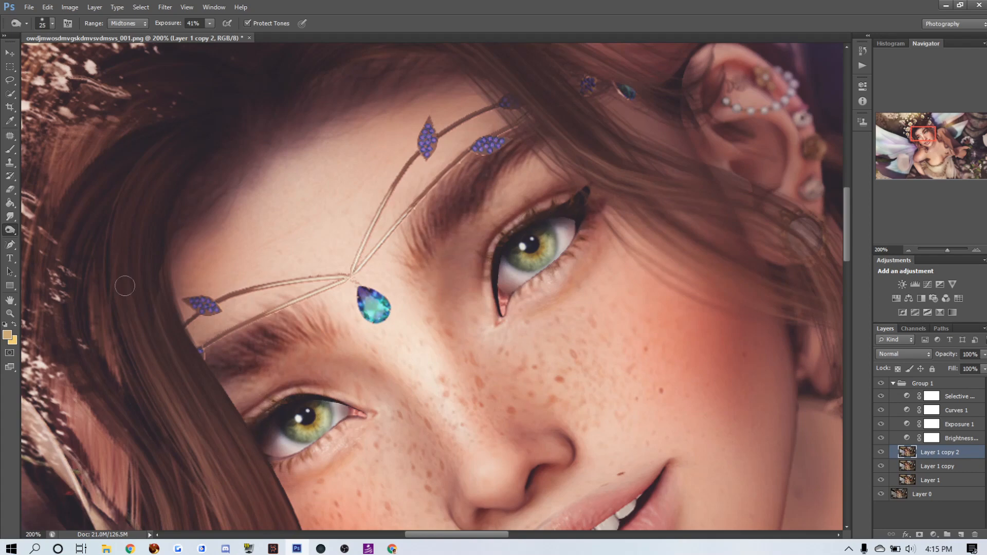
Switch to the Dodge tool and reduce its brush size to 20 px.
right_click(10, 230)
click(40, 228)
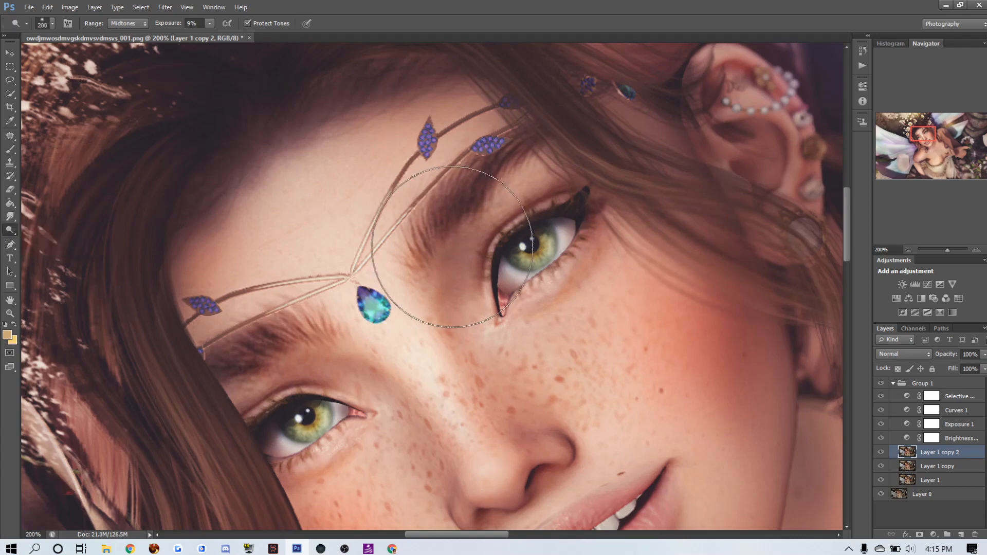
key(bracketleft)
key(bracketleft)
key(bracketleft)
key(bracketleft)
key(bracketleft)
key(bracketleft)
key(bracketleft)
key(bracketleft)
key(bracketleft)
key(bracketleft)
key(bracketleft)
key(bracketleft)
key(bracketleft)
key(bracketleft)
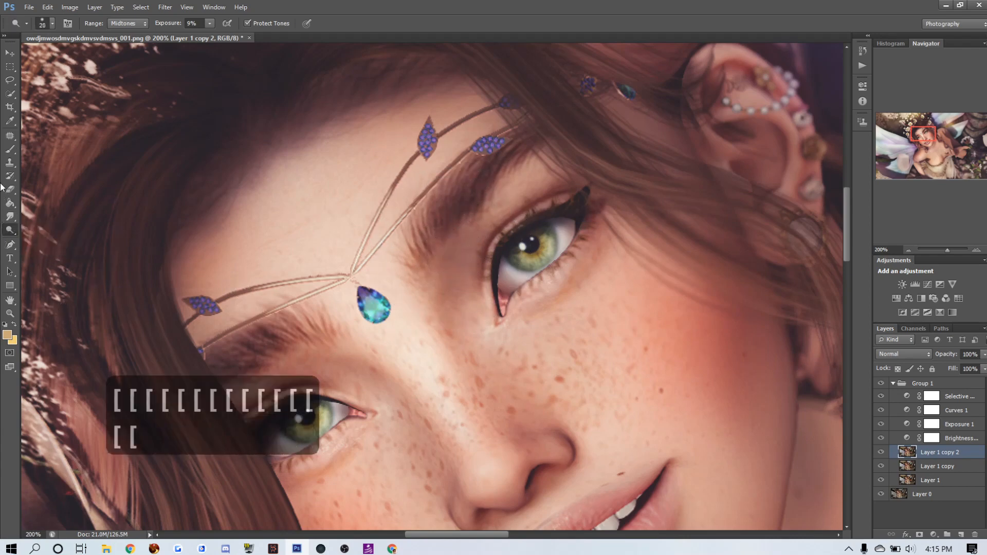
Brighten the forehead gem with a 10 px brush in Color Dodge mode at 13% opacity.
click(10, 149)
key(bracketleft)
key(bracketleft)
key(bracketleft)
key(bracketleft)
key(bracketleft)
key(bracketleft)
key(bracketleft)
key(bracketleft)
key(bracketleft)
key(bracketleft)
key(bracketleft)
key(bracketleft)
key(bracketleft)
key(bracketleft)
key(bracketleft)
key(bracketleft)
key(bracketleft)
key(bracketleft)
key(bracketleft)
key(bracketleft)
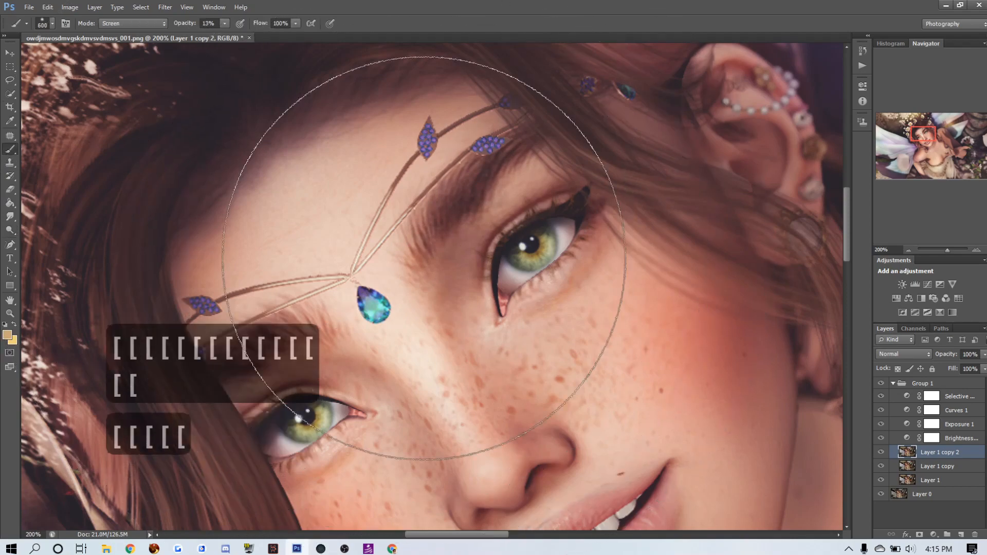
click(133, 23)
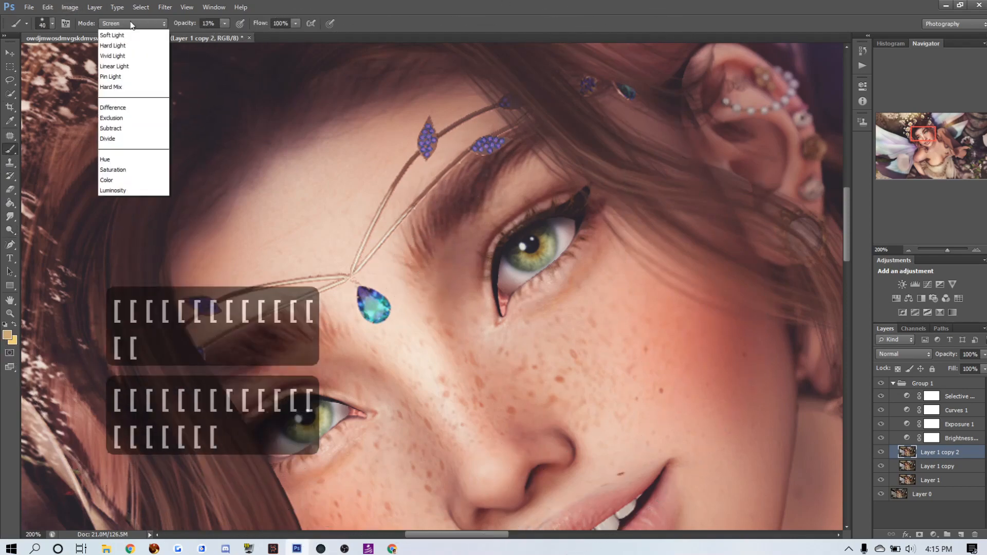
click(123, 172)
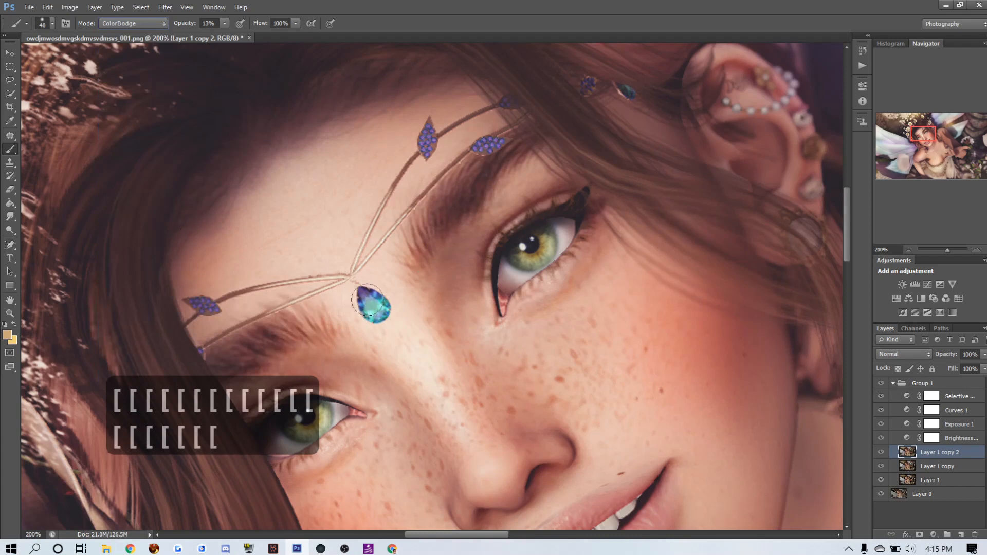
key(bracketleft)
key(bracketleft)
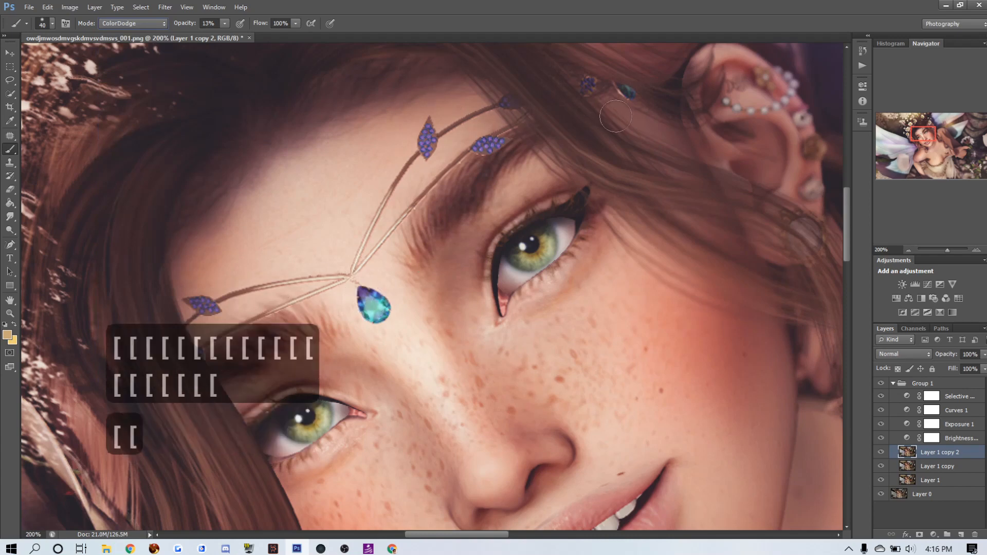
key(bracketleft)
key(bracketleft)
key(bracketleft)
key(bracketleft)
key(bracketleft)
key(bracketleft)
key(bracketleft)
key(bracketleft)
key(bracketright)
key(bracketright)
drag(368, 312, 377, 315)
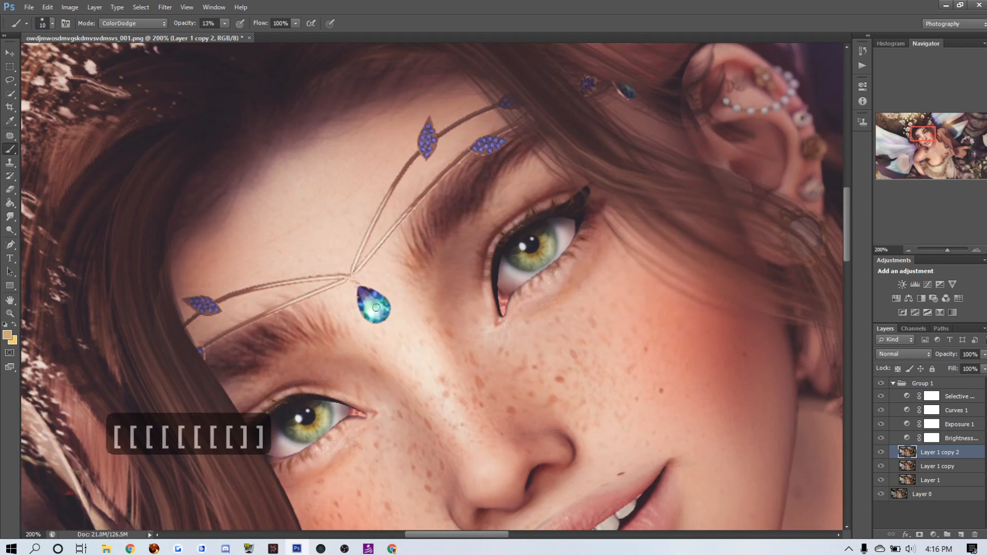
Paint Color Dodge highlights into both irises and add another touch of light to the forehead gem.
drag(321, 413, 318, 422)
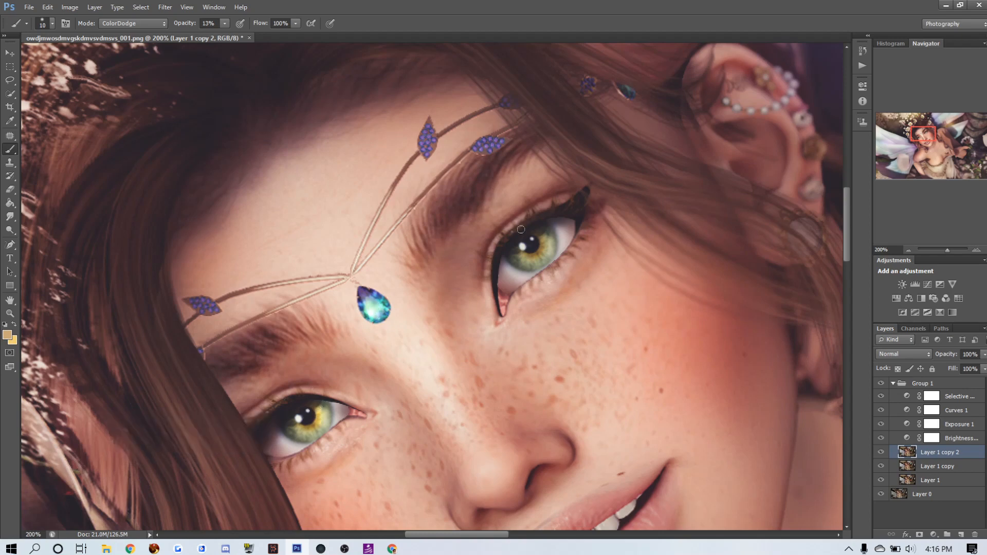
drag(536, 247, 539, 239)
drag(544, 251, 545, 250)
click(372, 307)
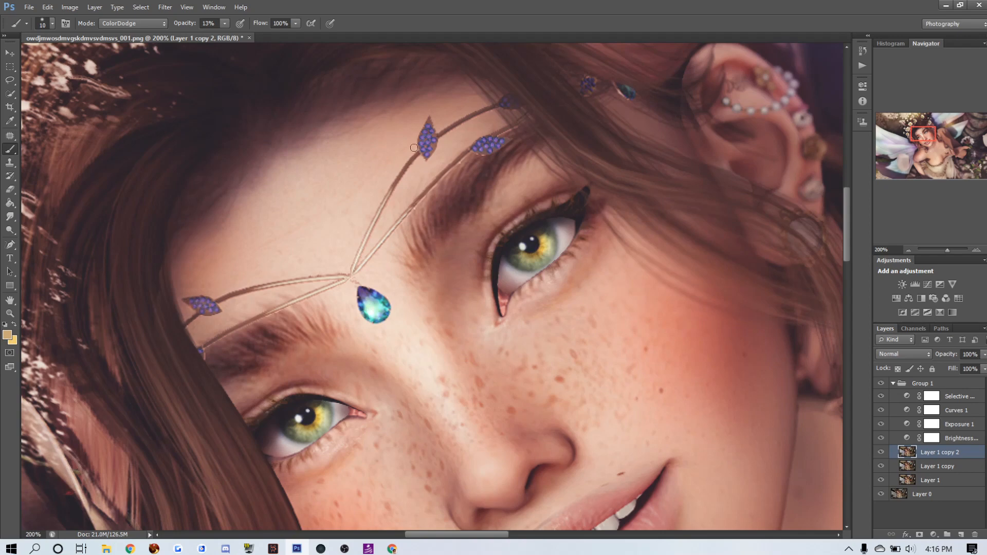
Lighten the upper cheek below the outer eye corner with the Dodge tool at 40 px and 9% midtone exposure.
scroll(428, 143, down, 5)
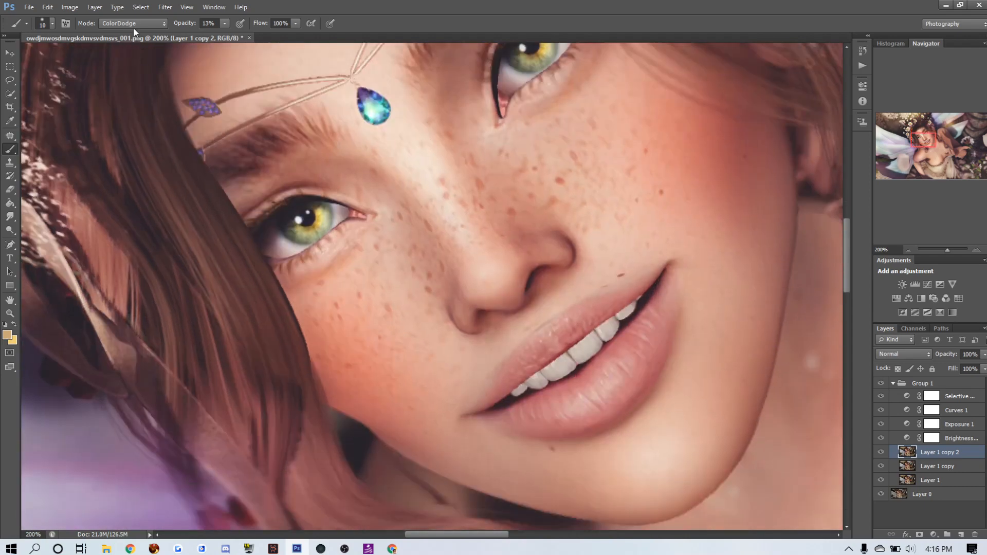
click(9, 230)
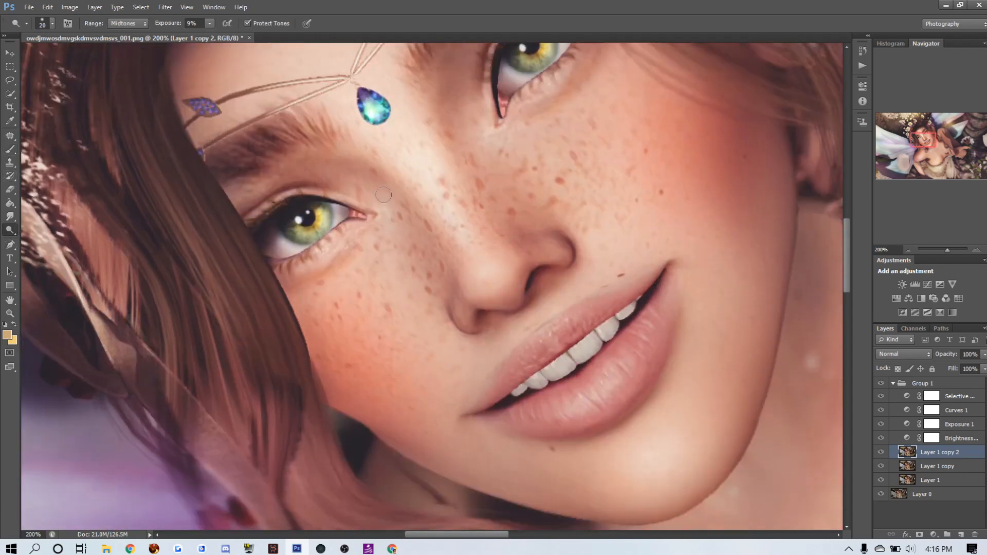
key(bracketright)
key(bracketright)
key(bracketright)
key(bracketright)
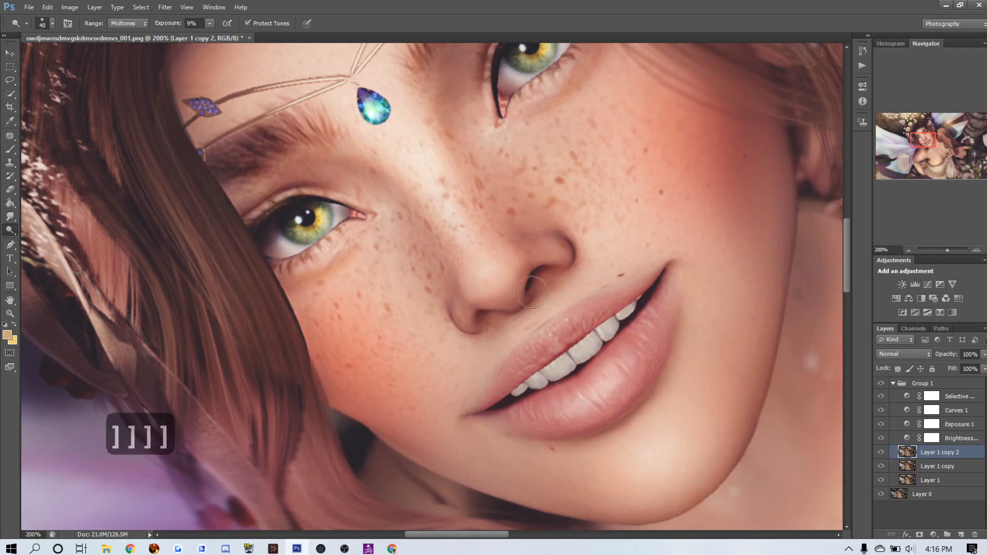
scroll(491, 264, up, 3)
mouse_move(601, 199)
mouse_down()
mouse_move(628, 199)
mouse_move(650, 134)
mouse_up()
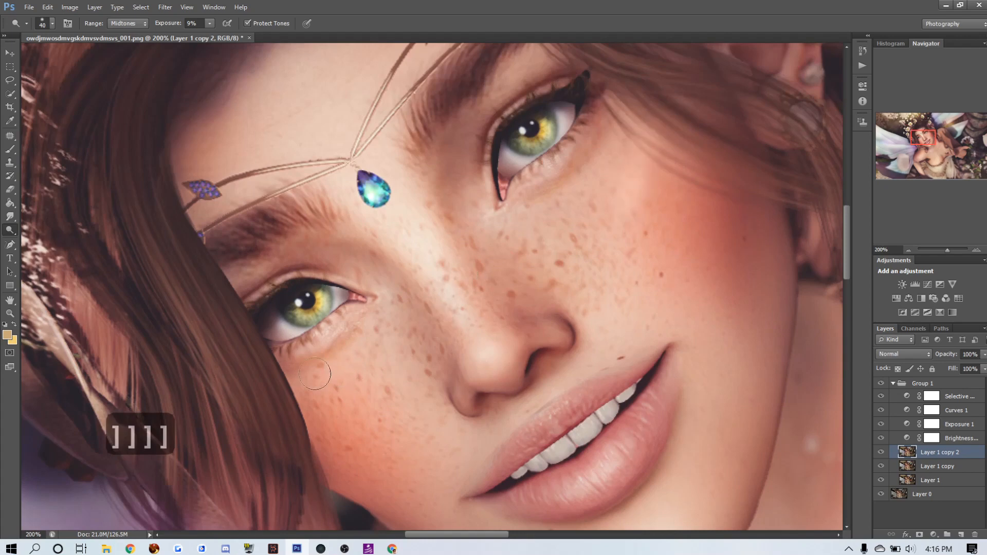
Enlarge the Dodge brush to 80 px and lighten the highlight on the chin.
scroll(308, 393, up, 3)
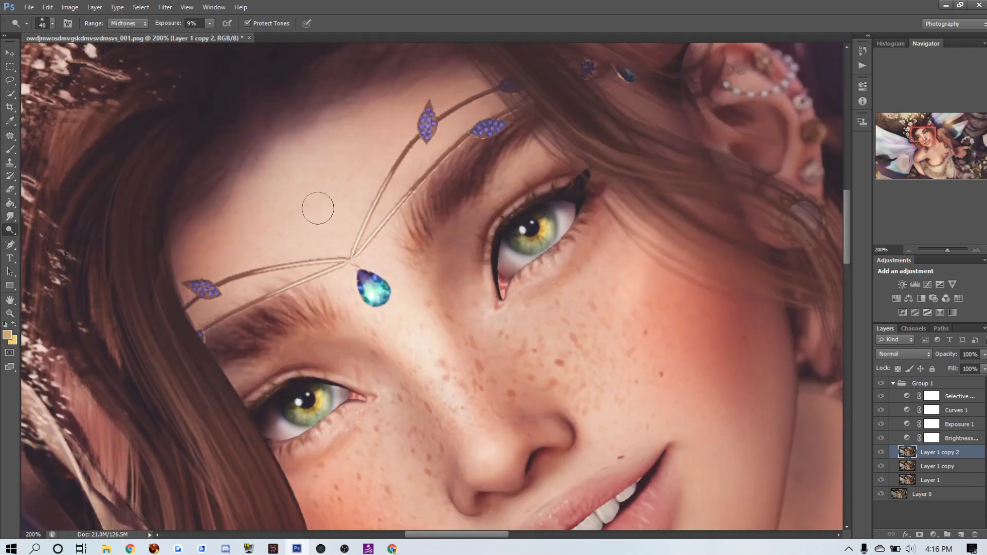
key(bracketright)
key(bracketright)
key(bracketright)
key(bracketright)
key(bracketright)
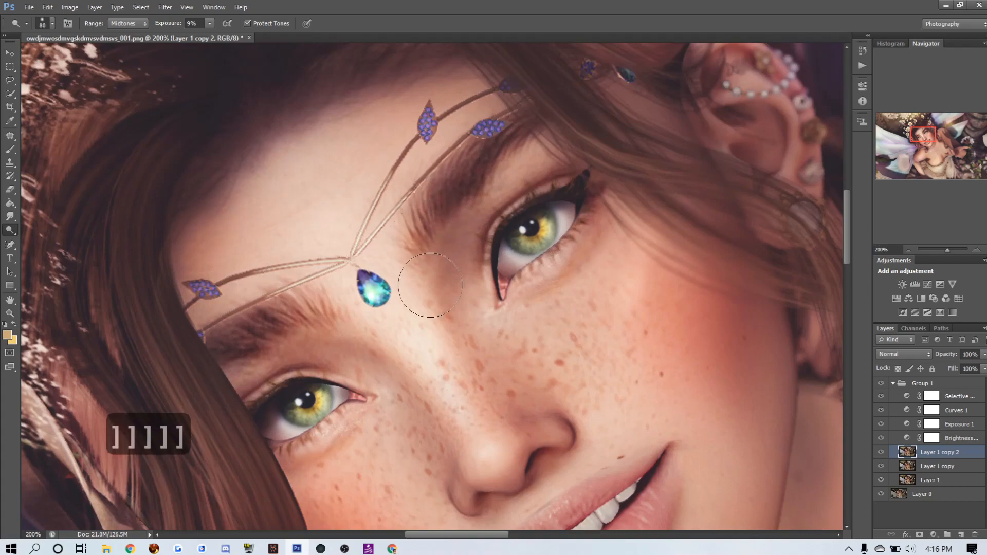
scroll(428, 257, down, 3)
scroll(492, 346, down, 5)
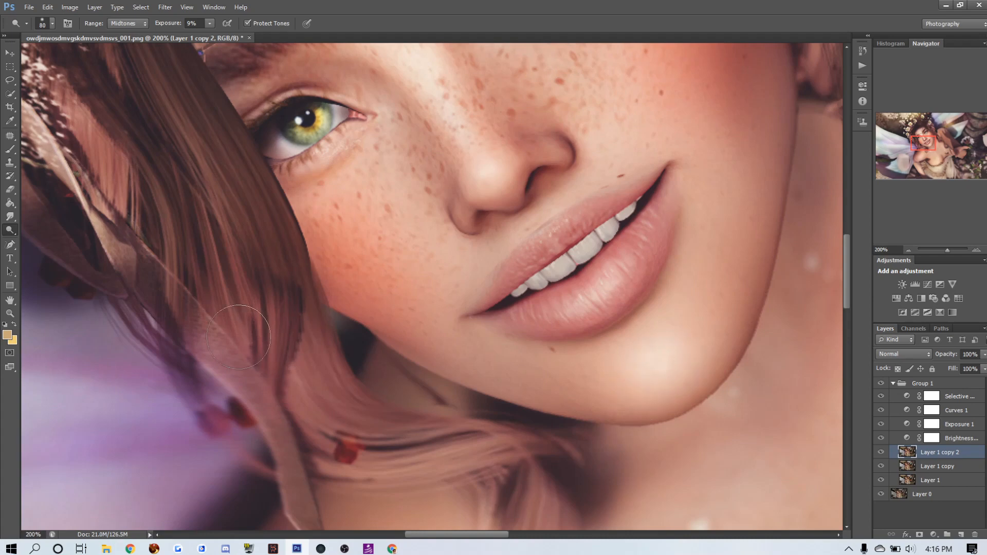
scroll(439, 258, up, 2)
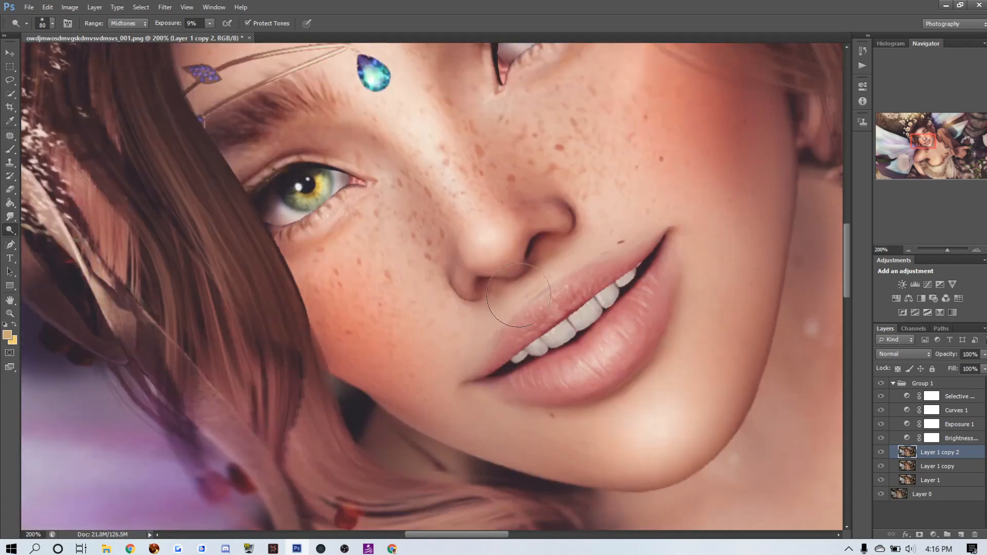
Reduce the Dodge brush to 9 px for fine facial highlights.
key(bracketleft)
key(bracketleft)
key(bracketleft)
key(bracketleft)
key(bracketleft)
key(bracketleft)
key(bracketleft)
key(bracketleft)
key(bracketleft)
key(bracketleft)
key(bracketleft)
key(bracketleft)
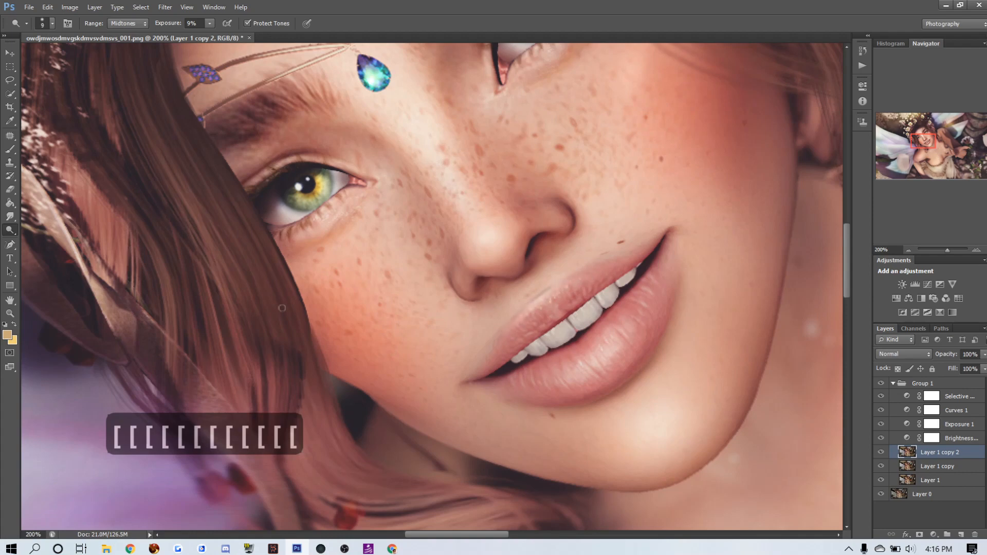
Darken the skin beside the lower corner of the mouth with the Burn tool at 6% midtone exposure.
key(shift+o)
key(bracketleft)
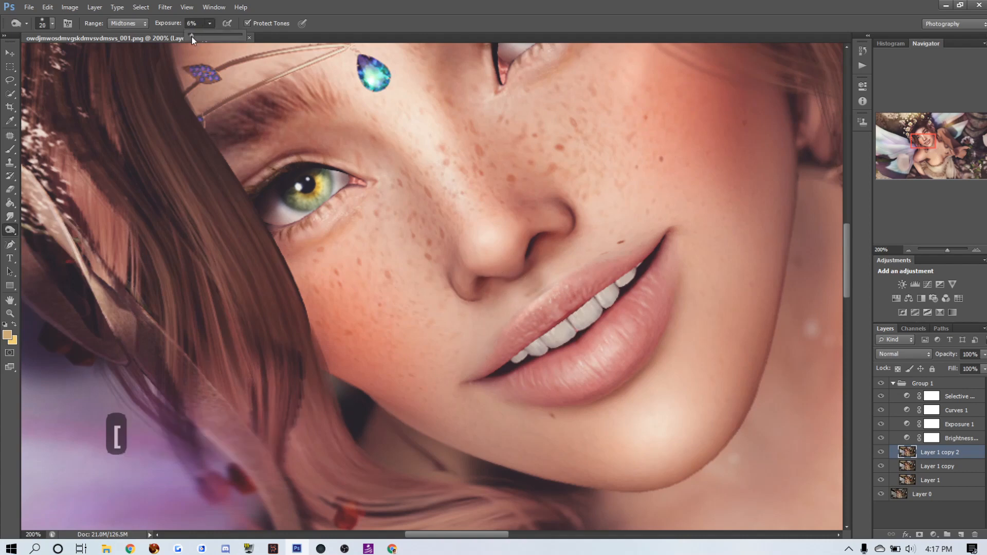
click(449, 382)
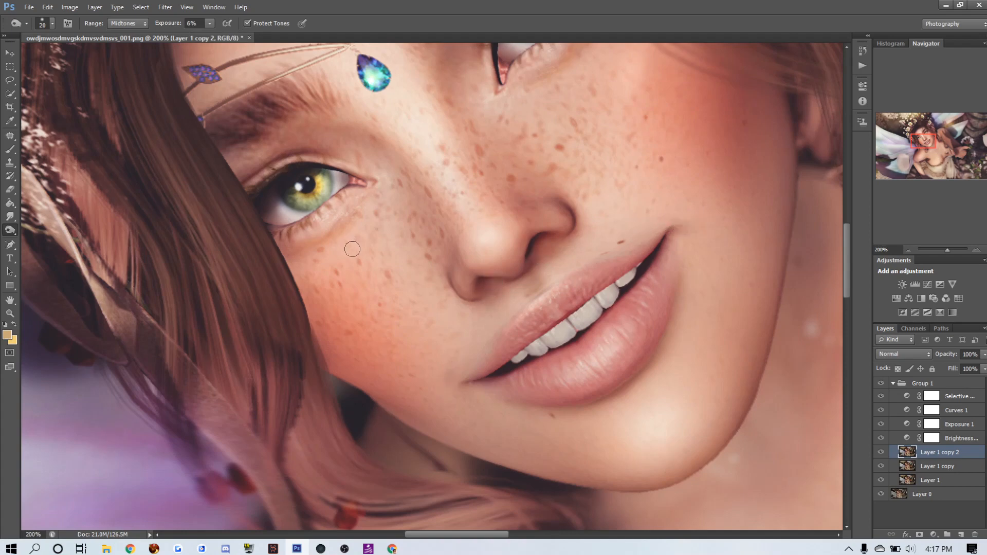
scroll(542, 72, up, 2)
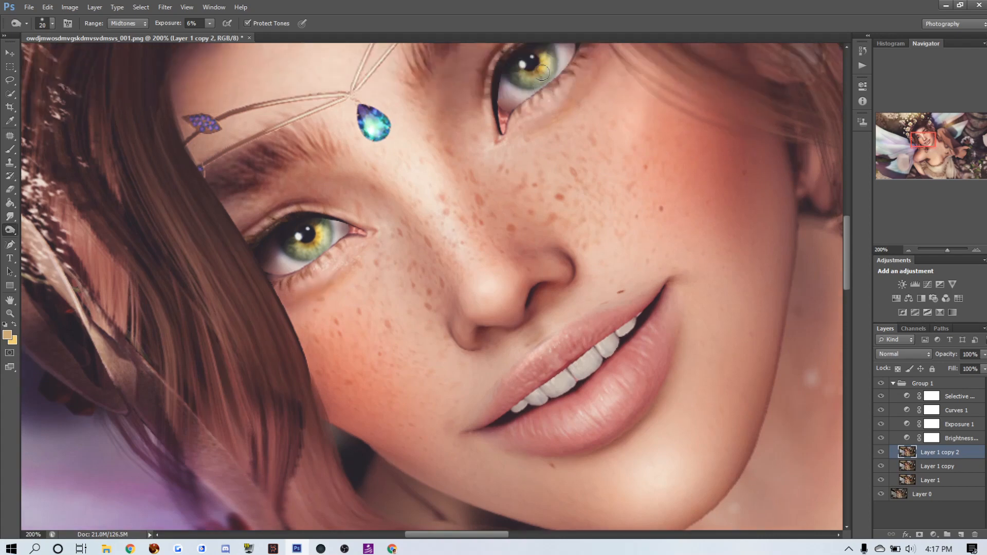
scroll(418, 158, up, 4)
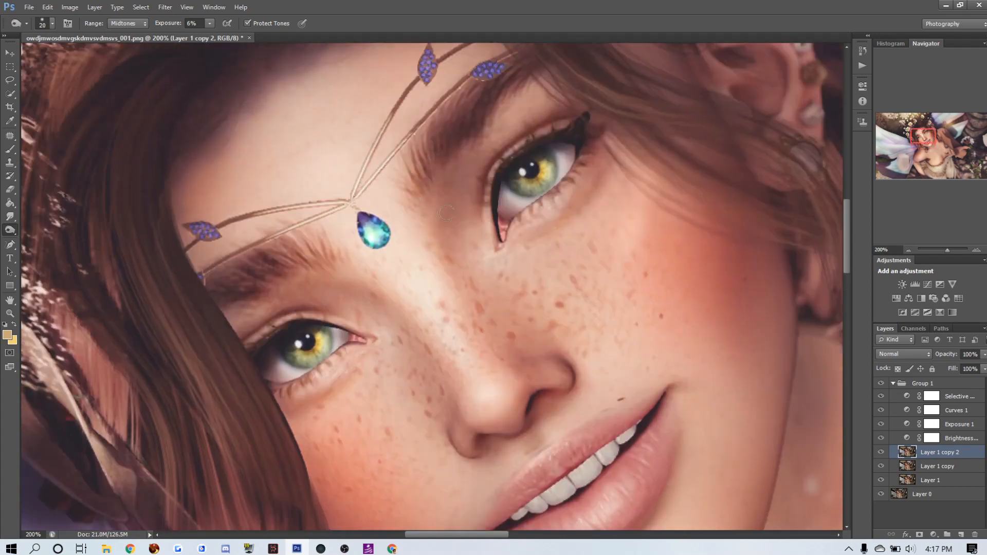
Sharpen the eyebrow nearer the long hair strand with the Sharpen tool at 70 px and 24% strength.
drag(9, 216, 53, 223)
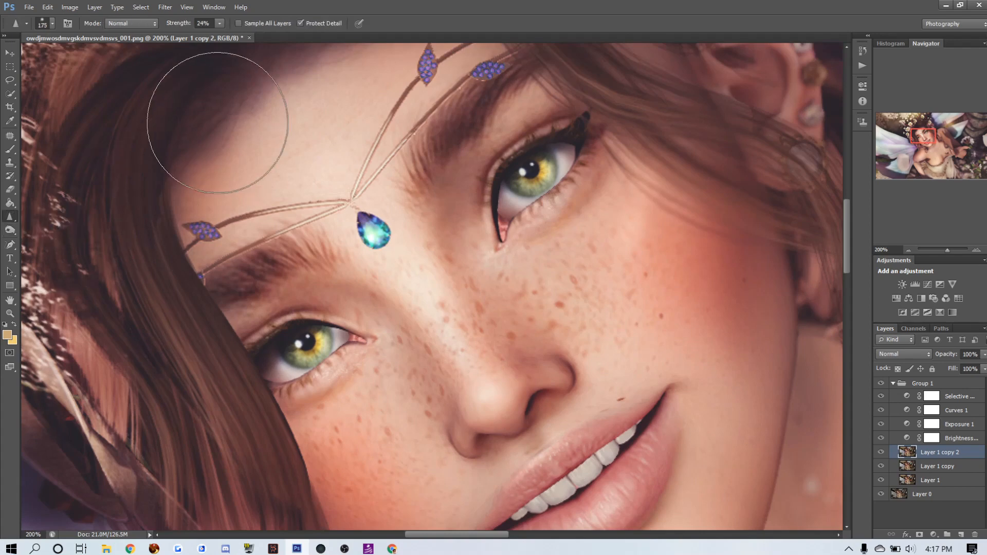
key(bracketleft)
key(bracketleft)
key(bracketleft)
key(bracketleft)
key(bracketleft)
key(bracketleft)
mouse_move(313, 245)
mouse_down()
mouse_move(247, 274)
mouse_move(281, 247)
mouse_up()
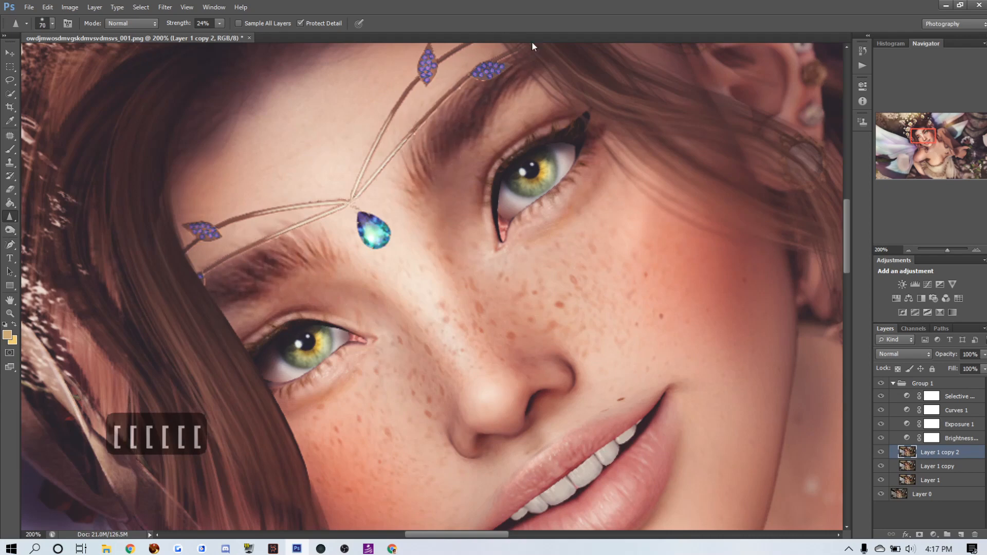
Sharpen the other eyebrow, the eye beneath it and the lips with the same Sharpen brush.
mouse_move(422, 113)
mouse_down()
mouse_move(452, 123)
mouse_move(451, 164)
mouse_move(490, 124)
mouse_up()
mouse_move(535, 180)
mouse_down()
mouse_move(547, 180)
mouse_move(538, 167)
mouse_up()
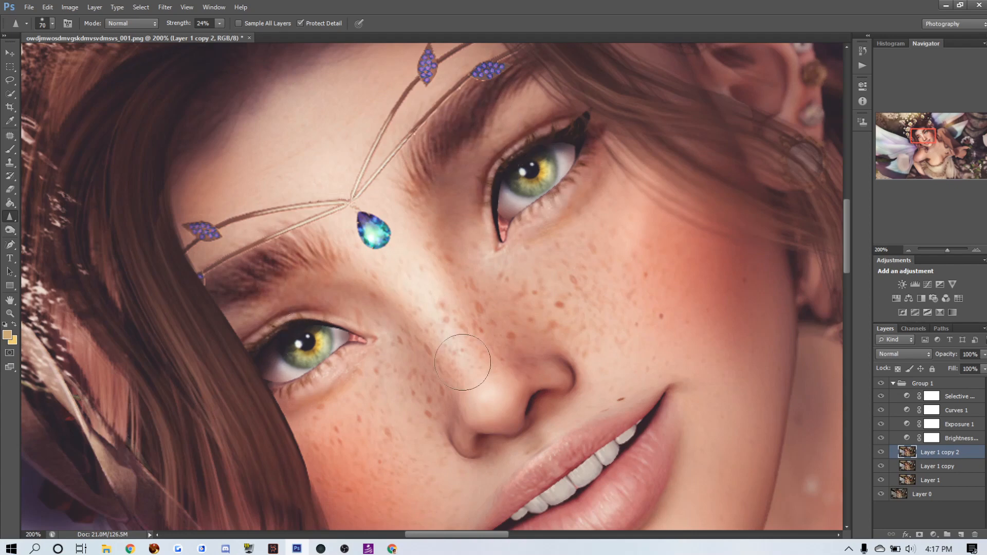
scroll(463, 363, down, 3)
mouse_move(515, 437)
mouse_down()
mouse_move(632, 393)
mouse_move(652, 372)
mouse_move(492, 347)
mouse_move(450, 305)
mouse_move(571, 321)
mouse_move(597, 336)
mouse_move(669, 322)
mouse_move(643, 438)
mouse_move(650, 434)
mouse_move(614, 467)
mouse_up()
Darken the lower lip's outer edge with the Burn tool at 10 px and 6% midtone exposure.
click(9, 230)
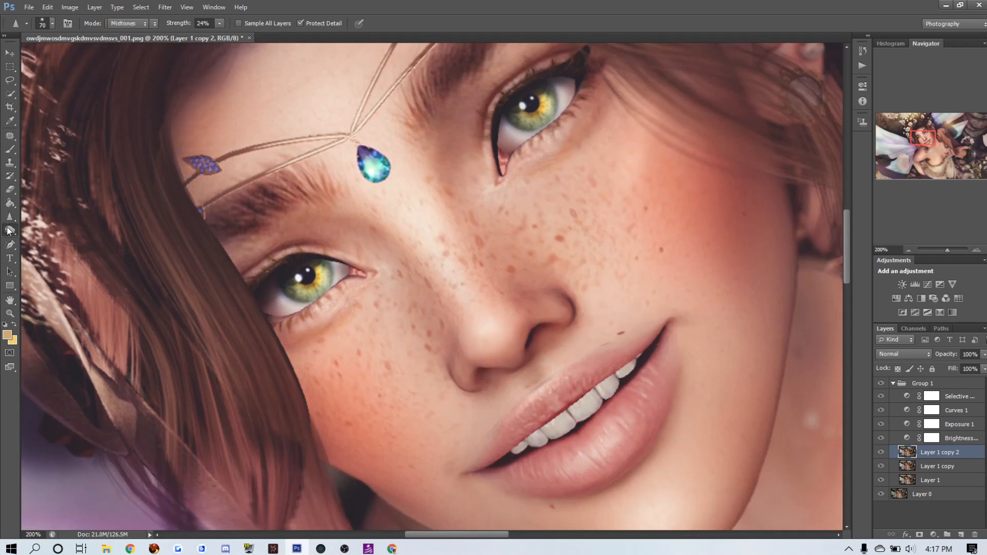
key(bracketleft)
key(bracketleft)
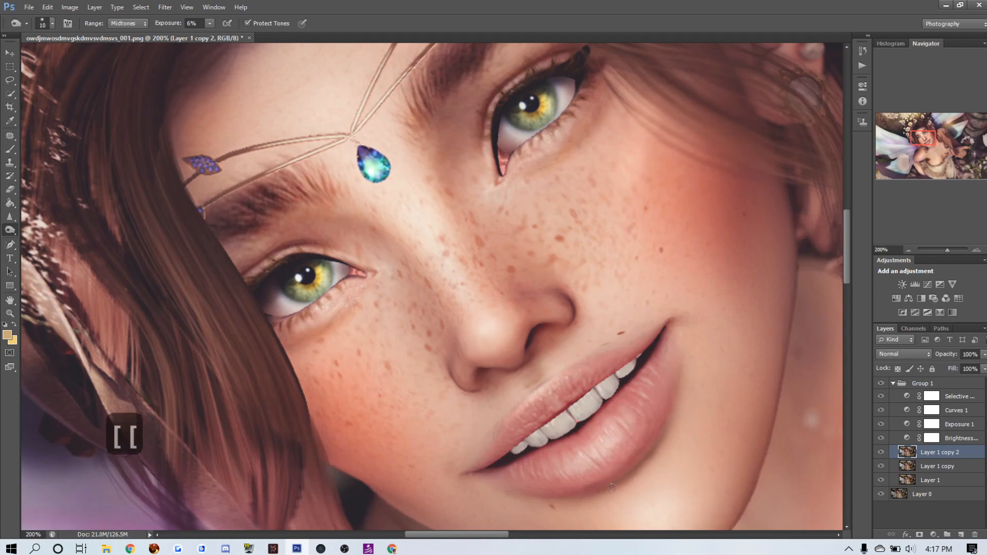
scroll(611, 487, down, 5)
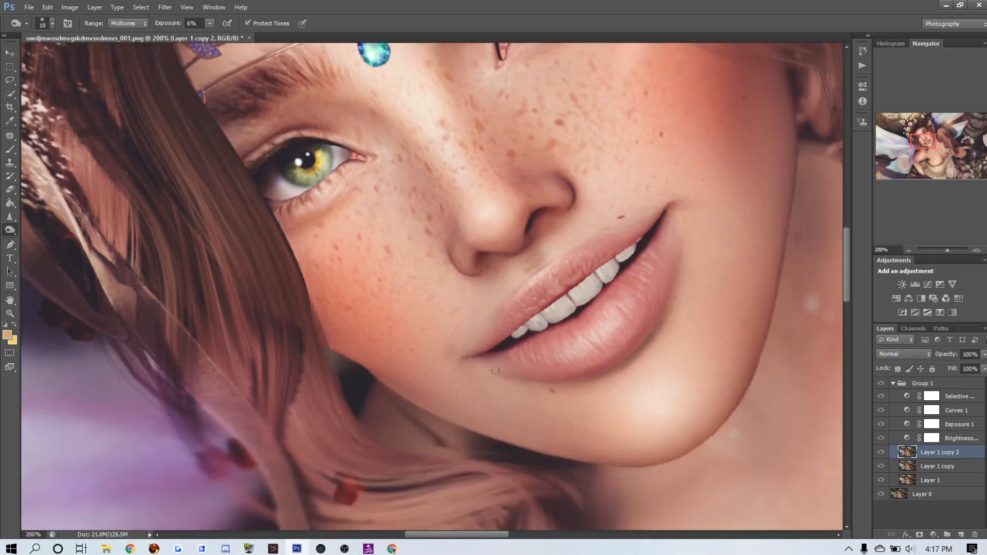
scroll(406, 269, up, 5)
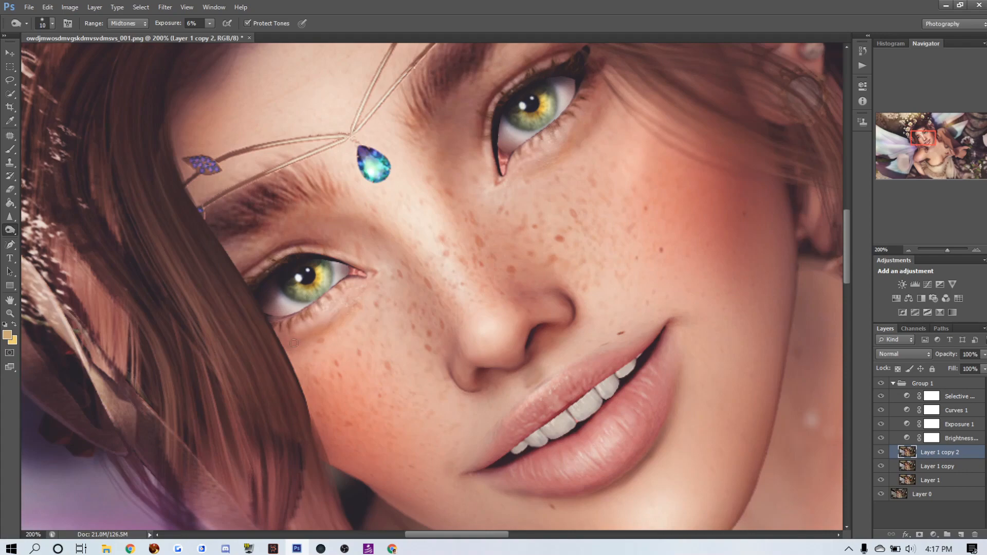
Examine the face retouching in the context of the whole picture.
click(9, 313)
click(52, 24)
click(305, 276)
click(305, 276)
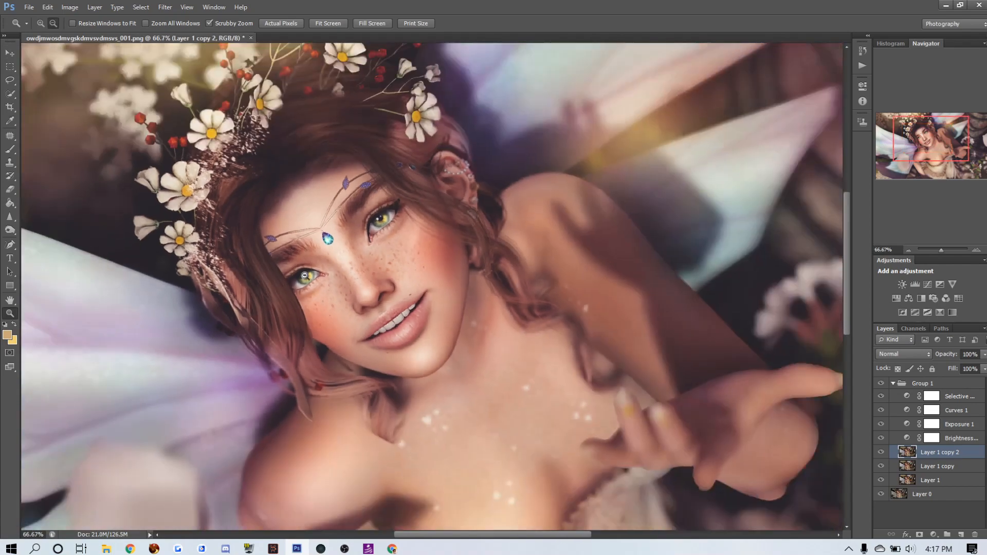
click(305, 277)
click(305, 276)
click(305, 277)
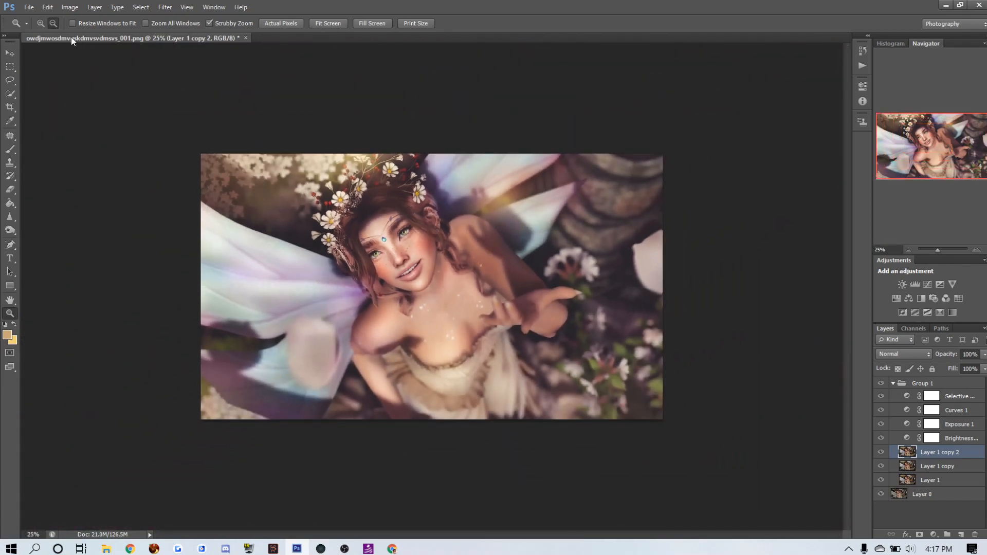
click(398, 247)
click(397, 248)
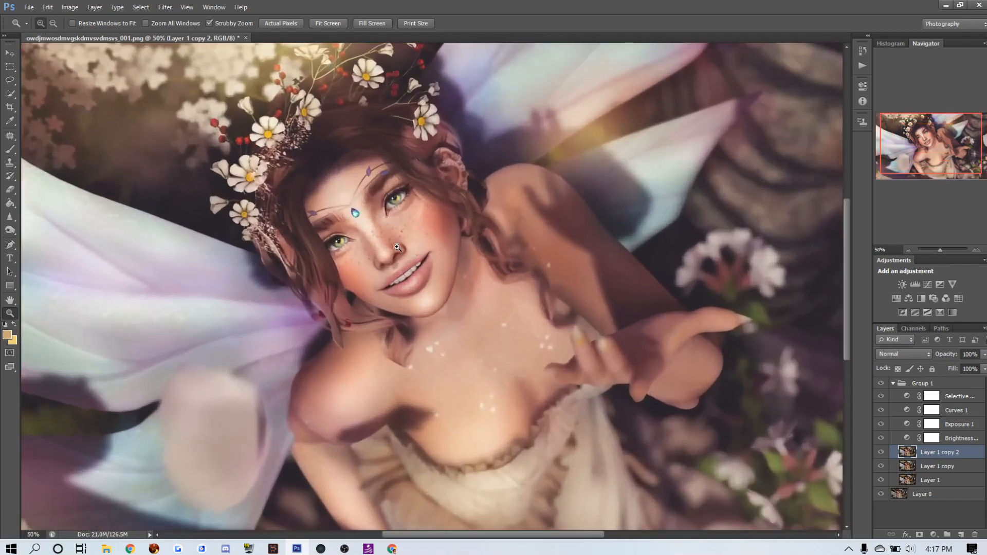
Compare the picture with and without the individual adjustment layers, including Brightness/Contrast and Exposure 1.
click(881, 399)
click(882, 438)
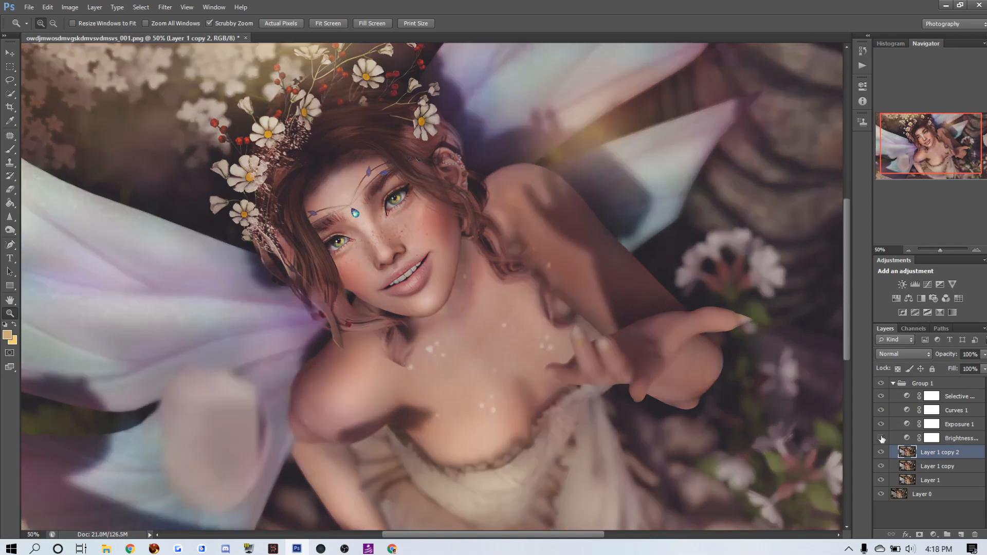
click(882, 438)
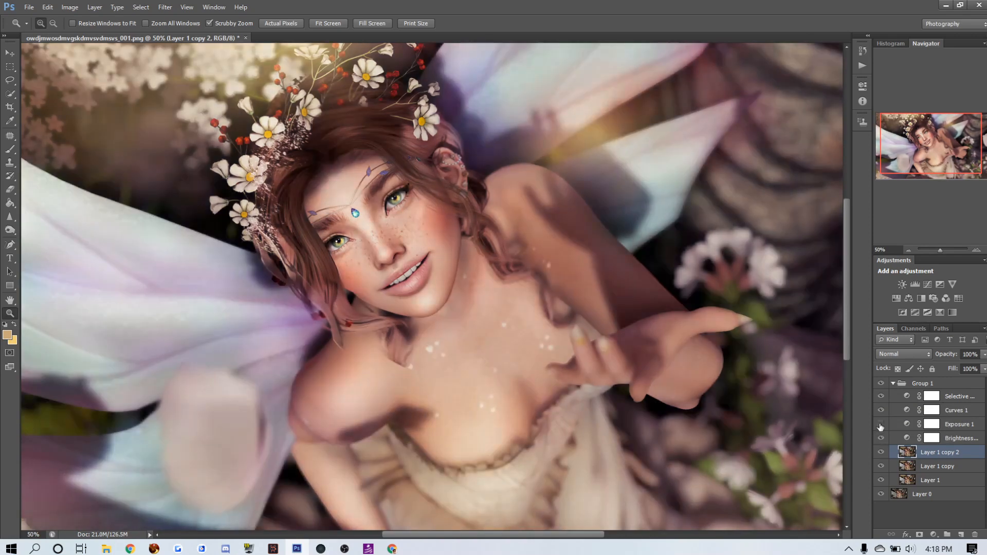
click(881, 425)
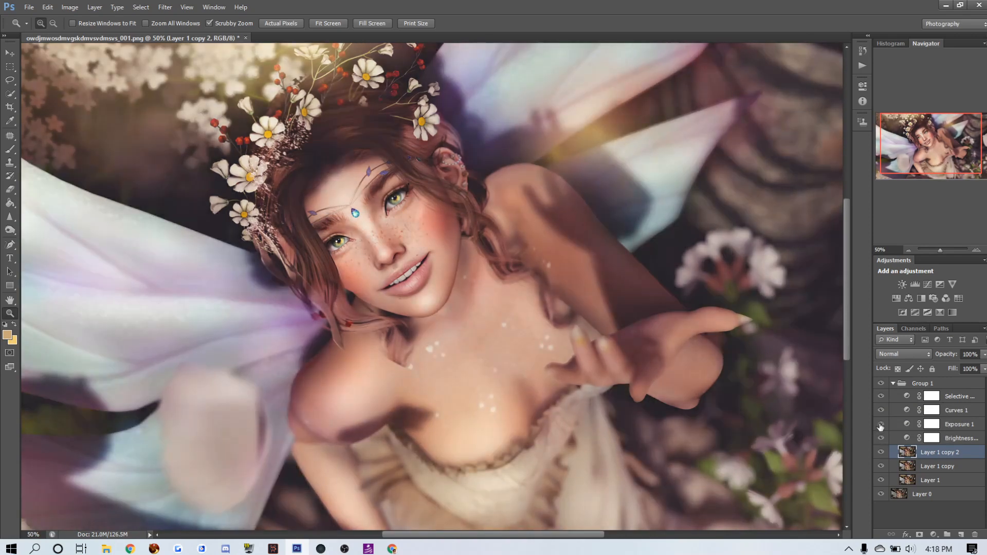
Raise the exposure value of the Exposure 1 adjustment layer to +0.26.
click(961, 425)
right_click(965, 425)
click(905, 58)
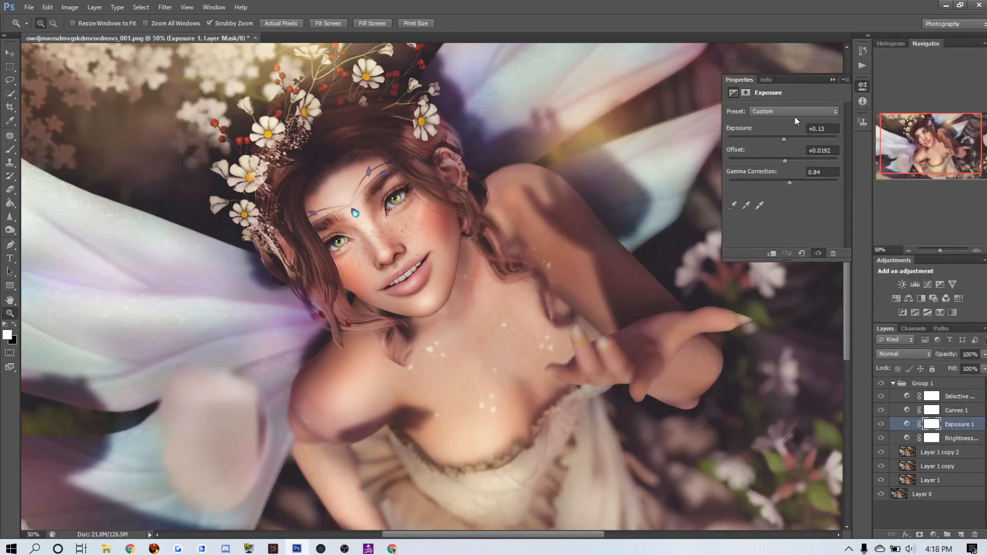
drag(784, 137, 785, 137)
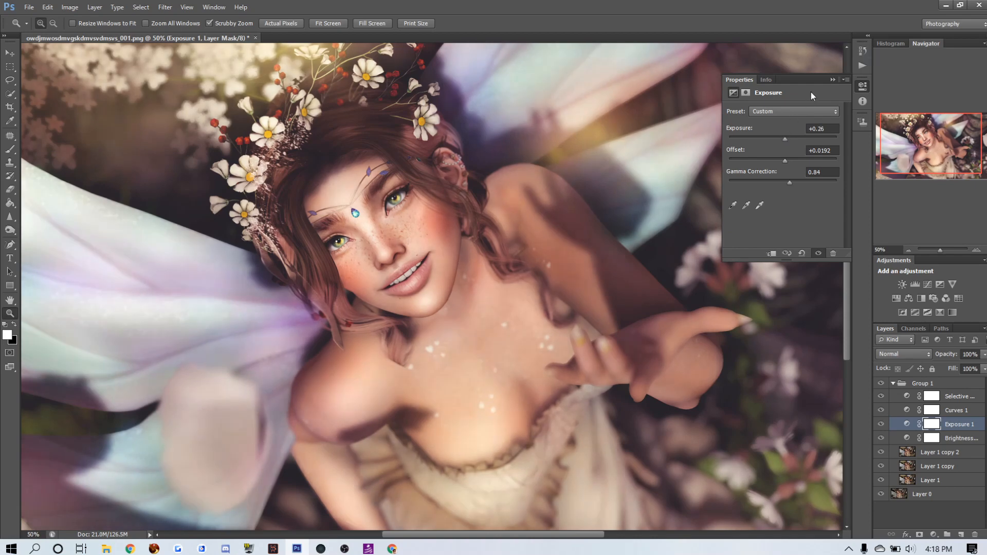
click(833, 80)
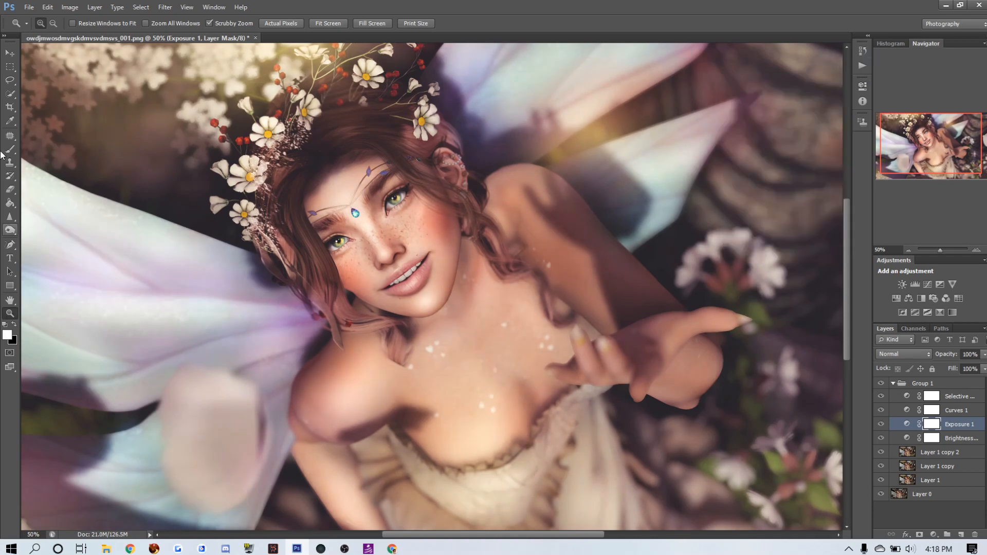
Choose the Brush tool with deep red #b42c2c as the foreground colour.
click(53, 23)
click(158, 159)
click(158, 159)
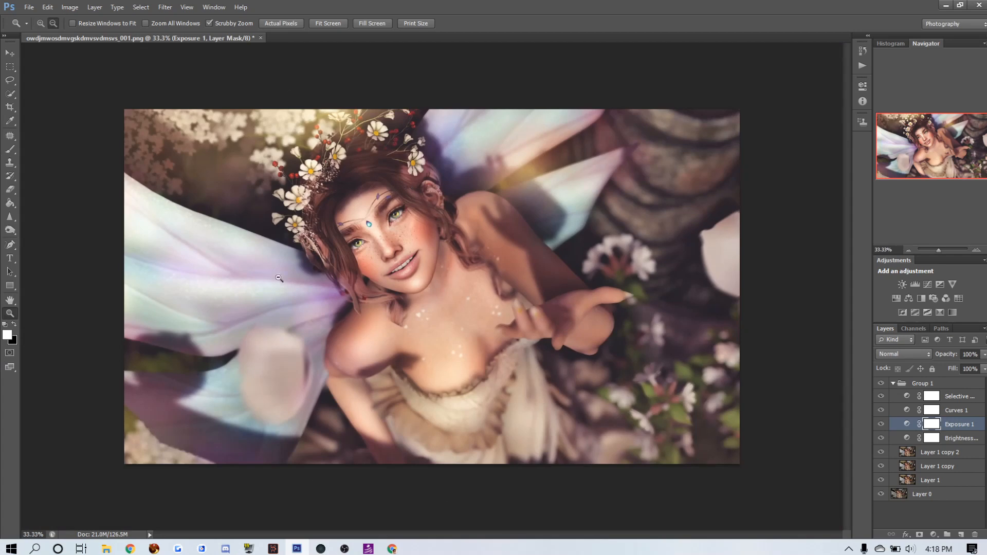
click(9, 149)
click(7, 334)
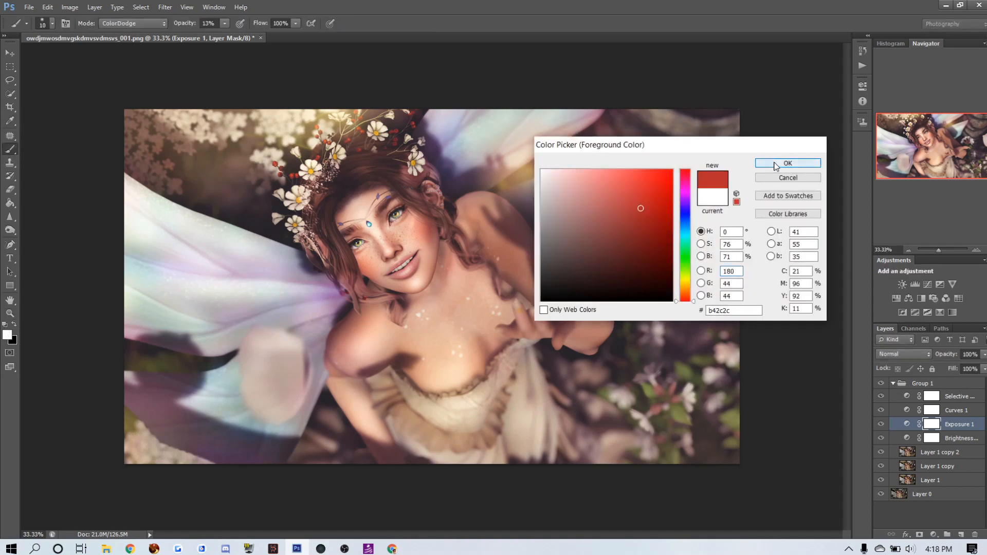
click(787, 163)
Enlarge the brush to span the flower cluster beside the hand and make Layer 1 copy 2 the active layer.
key(bracketright)
key(bracketright)
key(bracketright)
key(bracketright)
key(bracketright)
key(bracketright)
key(bracketright)
key(bracketright)
key(bracketright)
key(bracketright)
key(bracketright)
key(bracketright)
key(bracketright)
key(bracketright)
key(bracketright)
key(bracketright)
key(bracketright)
key(bracketright)
key(bracketright)
key(bracketright)
key(bracketright)
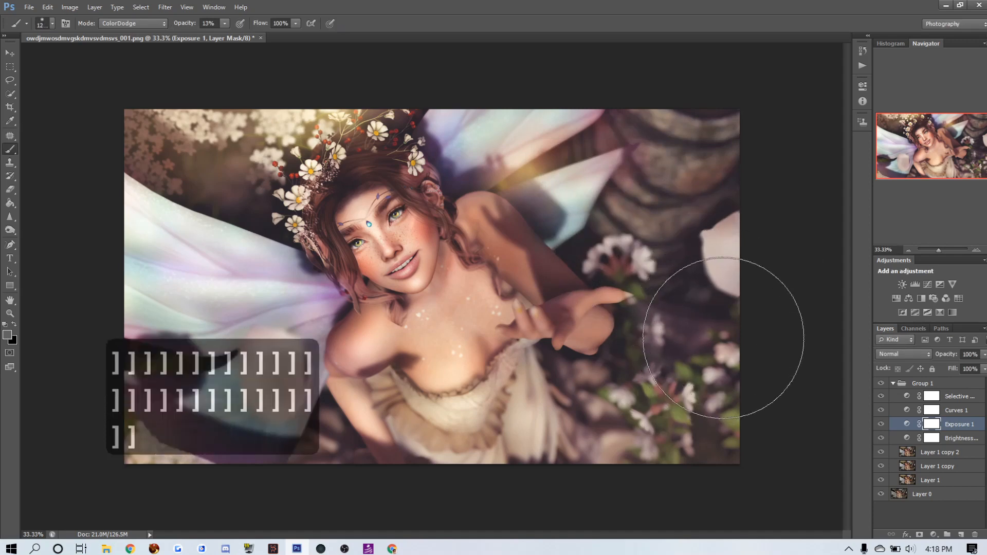
click(944, 454)
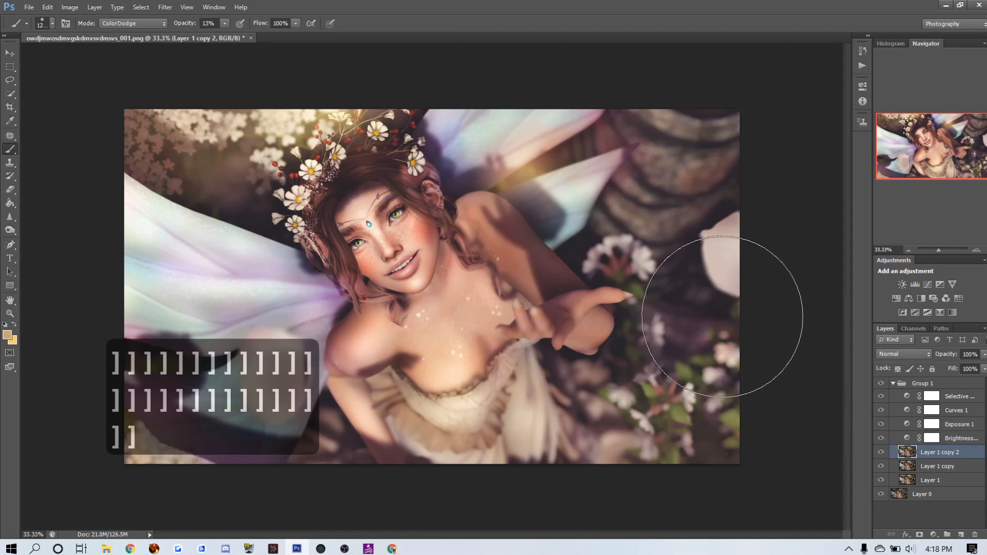
Tint the white flowers below the hand coral red using a Multiply brush at 13% opacity.
click(5, 338)
drag(678, 189, 684, 163)
click(613, 179)
click(788, 163)
click(150, 24)
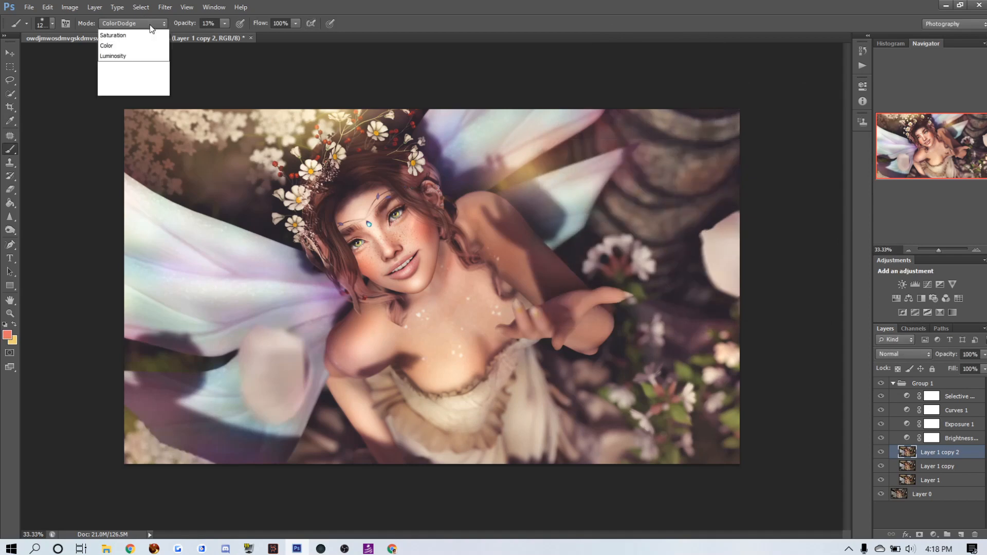
click(129, 82)
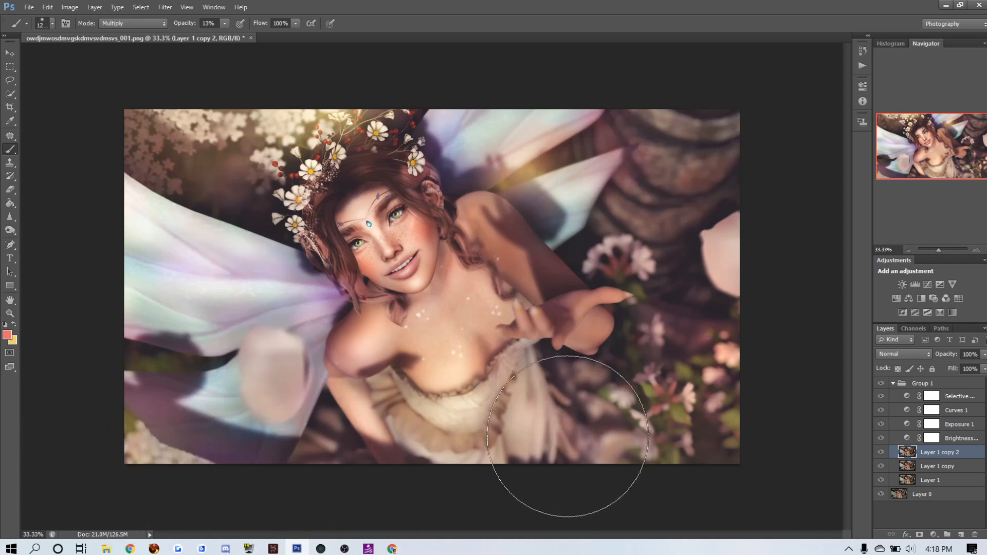
Lighten the dark areas of the hair with the Dodge tool at 200 px, Shadows range and 9% exposure.
right_click(9, 230)
click(39, 228)
key(bracketright)
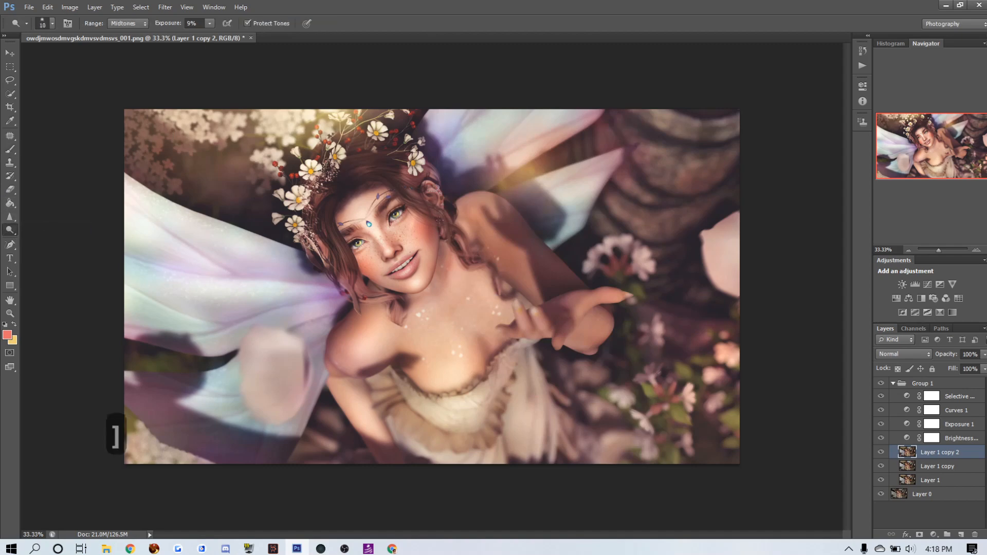
key(bracketright)
key(bracketright)
key(bracketright)
key(bracketright)
key(bracketright)
key(bracketright)
key(bracketright)
key(bracketright)
key(bracketright)
key(bracketright)
key(bracketright)
key(bracketright)
key(bracketright)
key(bracketright)
key(bracketright)
key(bracketright)
key(bracketright)
key(bracketright)
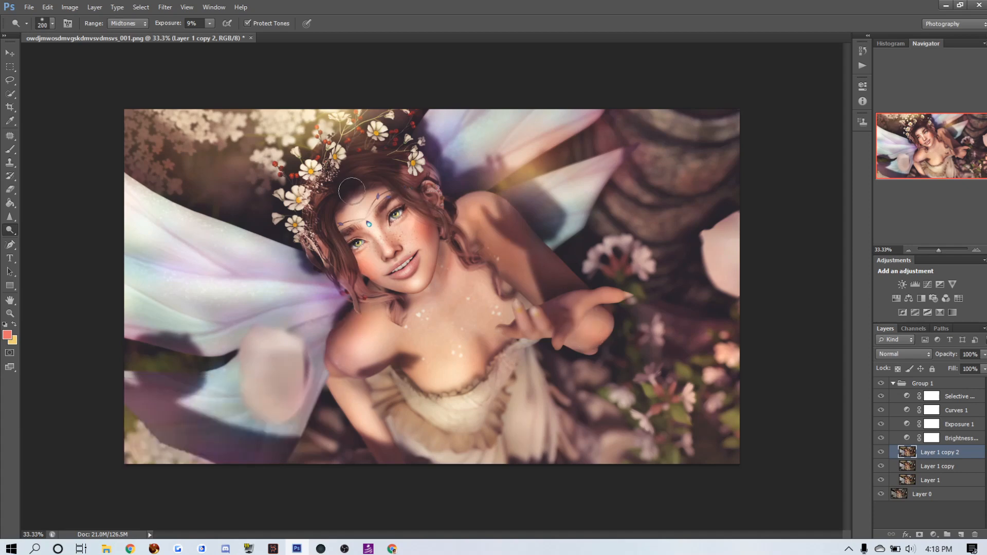
click(128, 24)
click(123, 32)
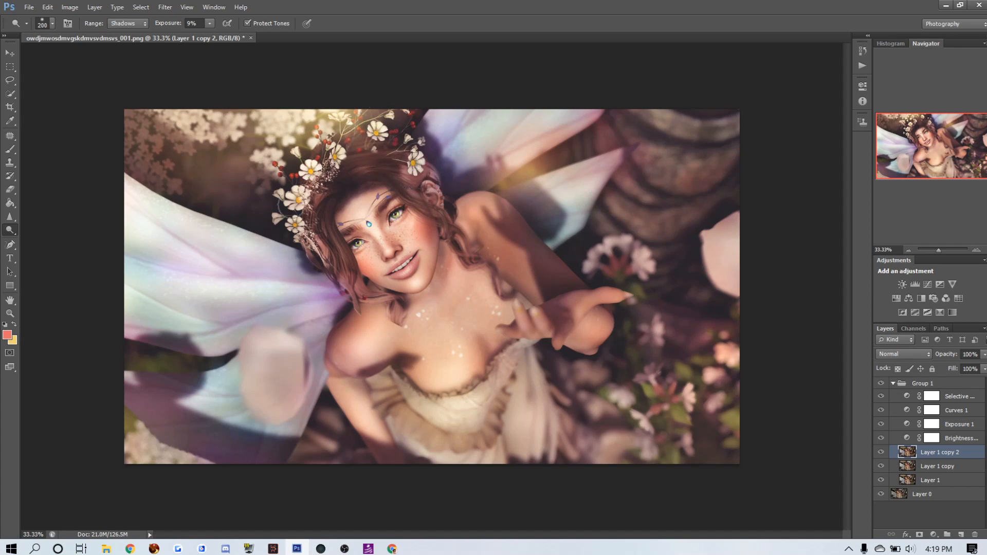
Brighten the light areas of the wings with the Dodge tool set to the Highlights range at 9% exposure.
click(129, 23)
click(129, 55)
drag(178, 289, 155, 270)
drag(109, 205, 187, 240)
drag(213, 401, 168, 403)
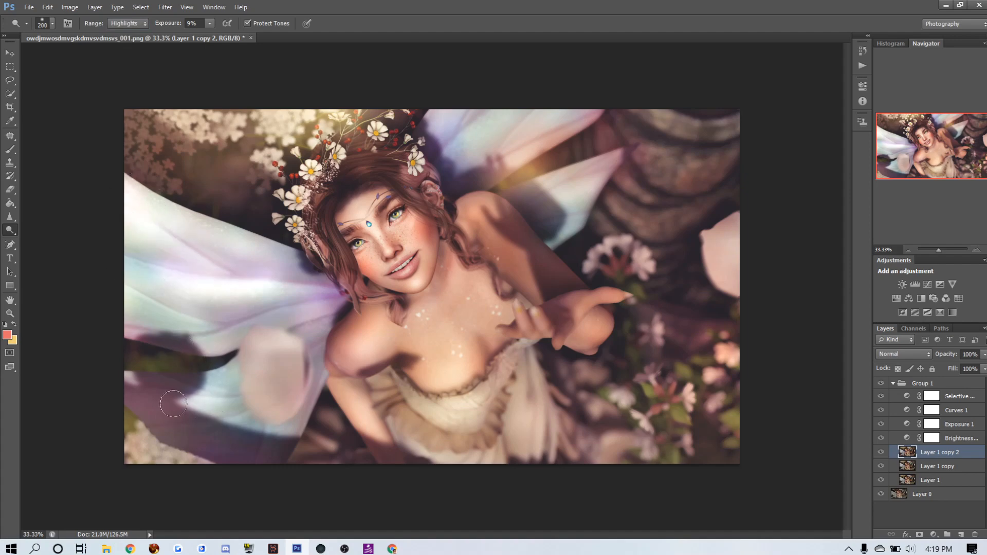
drag(466, 153, 549, 96)
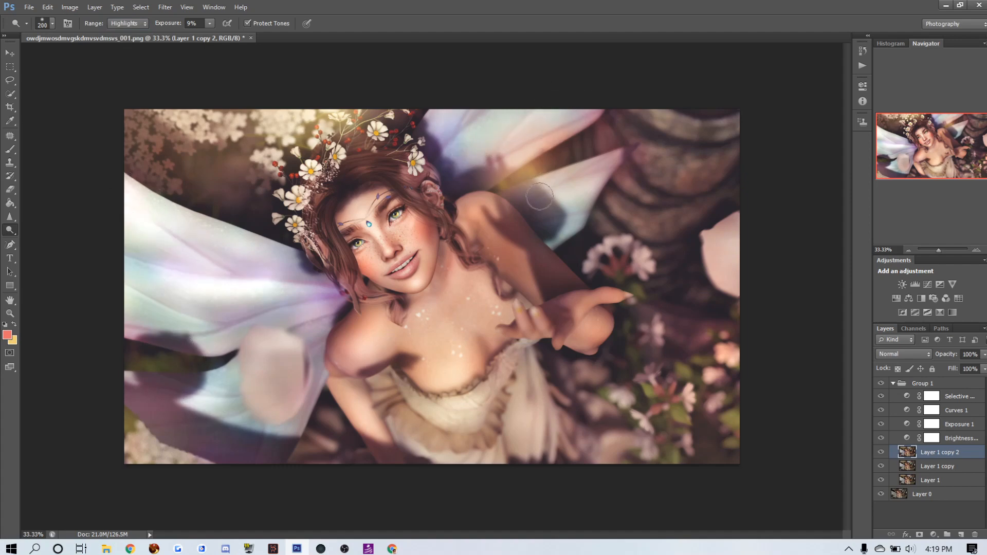
drag(539, 200, 591, 183)
Try lightening the highlights on the dress, and undo that stroke.
mouse_move(467, 412)
mouse_down()
mouse_move(457, 407)
mouse_move(471, 427)
mouse_up()
click(47, 7)
click(67, 40)
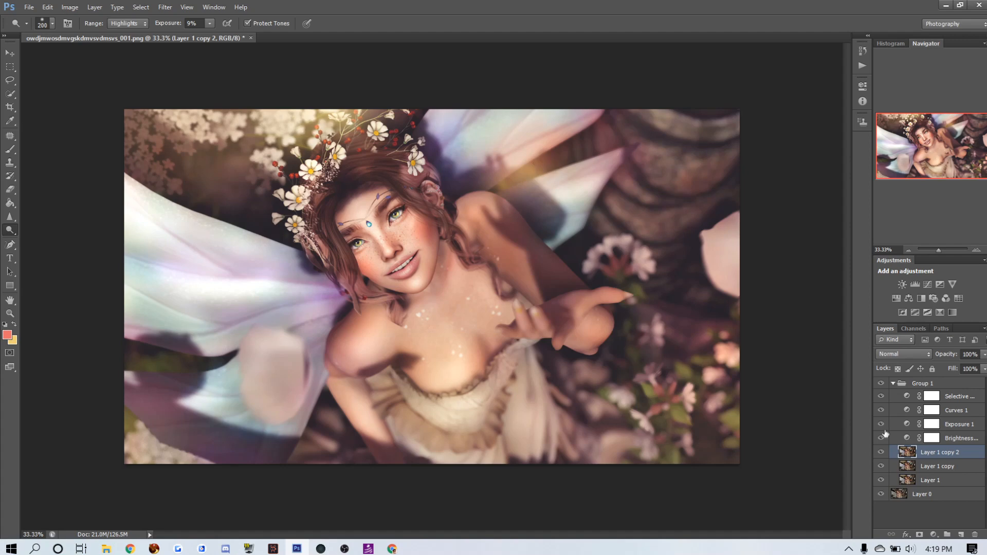
Compare the picture with and without all the edits in Group 1.
click(881, 384)
click(881, 384)
click(881, 384)
click(881, 384)
Apply the Sharpen filter to Layer 1 copy 2.
click(165, 7)
mouse_move(199, 200)
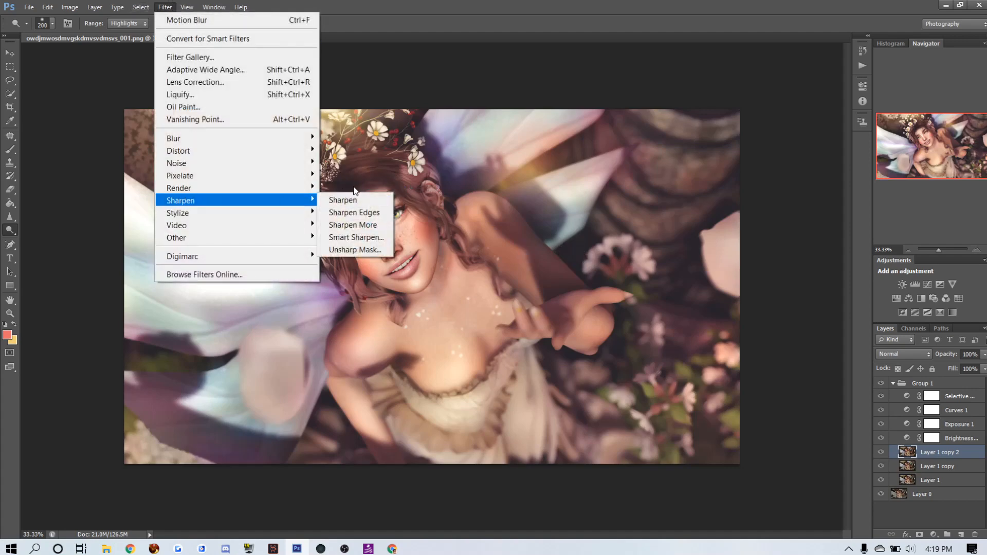
click(359, 198)
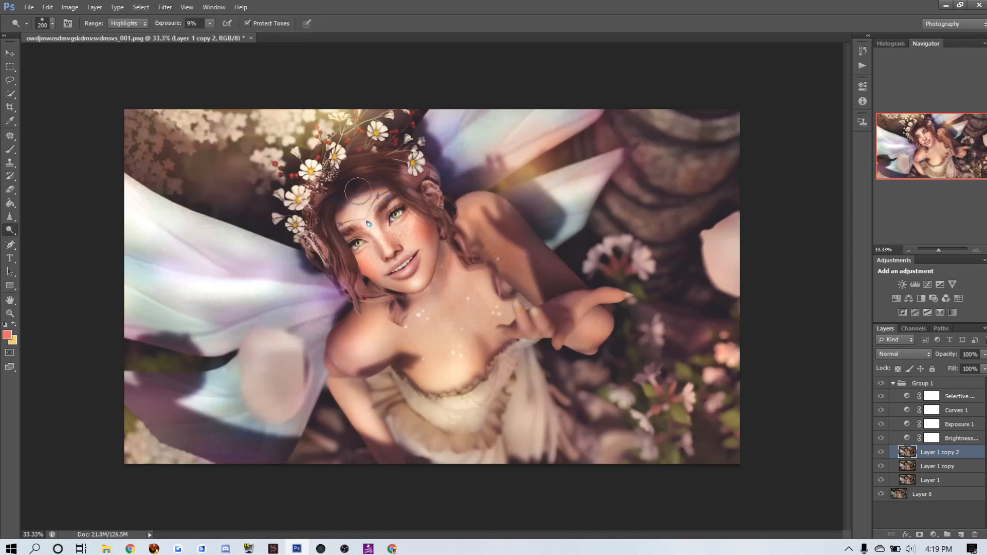
Apply the Add Noise filter with Uniform distribution to Layer 1 copy 2.
click(165, 7)
mouse_move(196, 163)
click(349, 161)
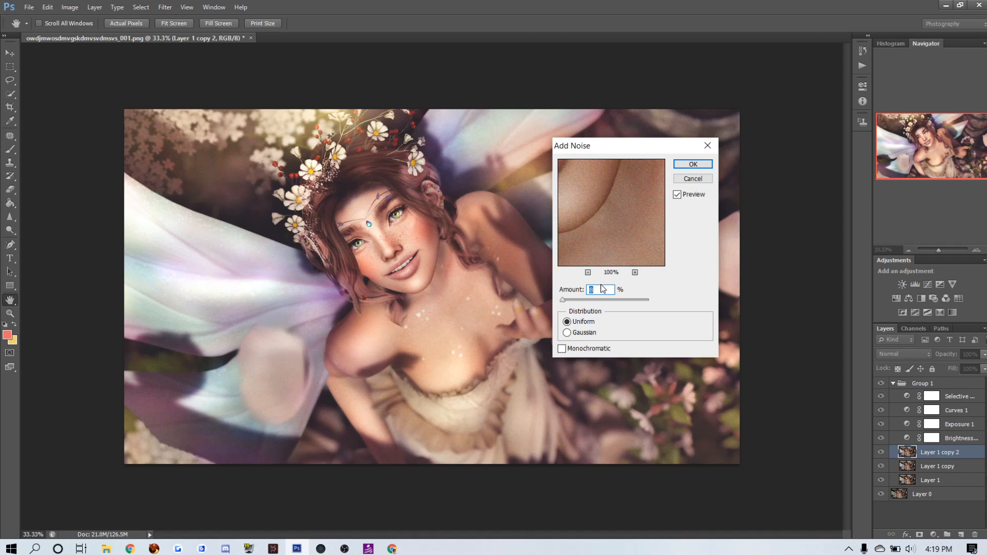
click(693, 164)
key(o)
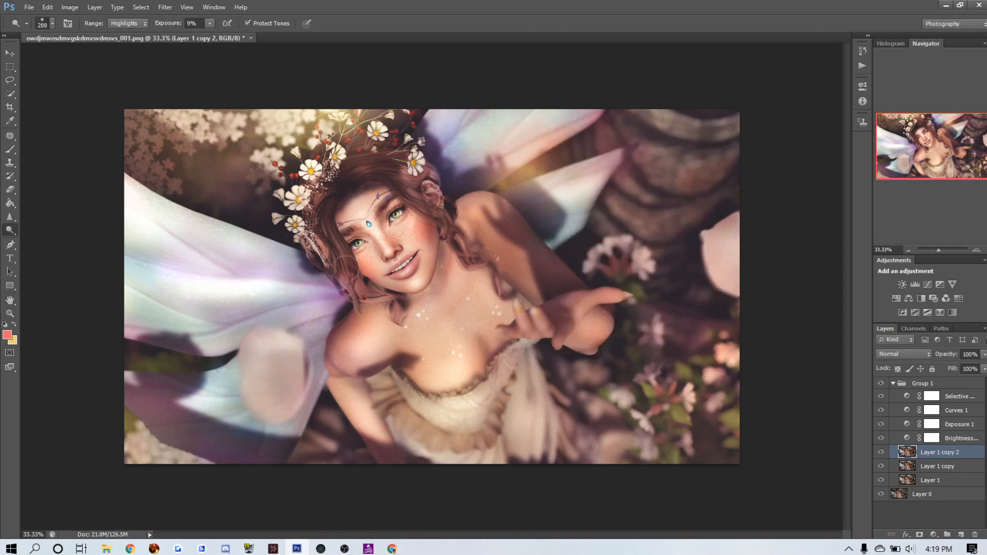
Paint a soft purple glow over the dark background and picture corners with the Brush tool in Screen mode at 13% opacity.
click(9, 149)
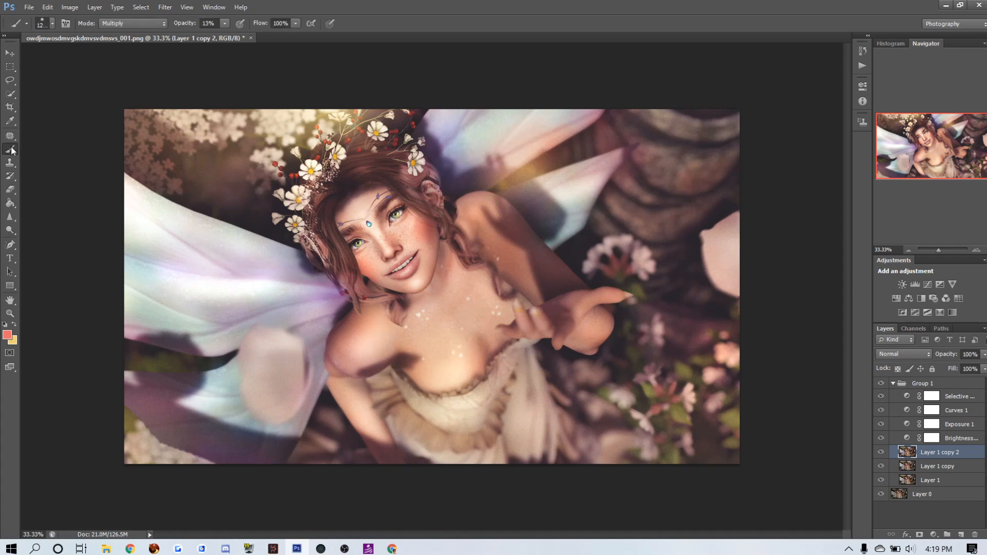
click(126, 26)
click(114, 159)
click(7, 335)
drag(675, 225, 685, 196)
drag(603, 207, 594, 232)
click(769, 163)
click(689, 309)
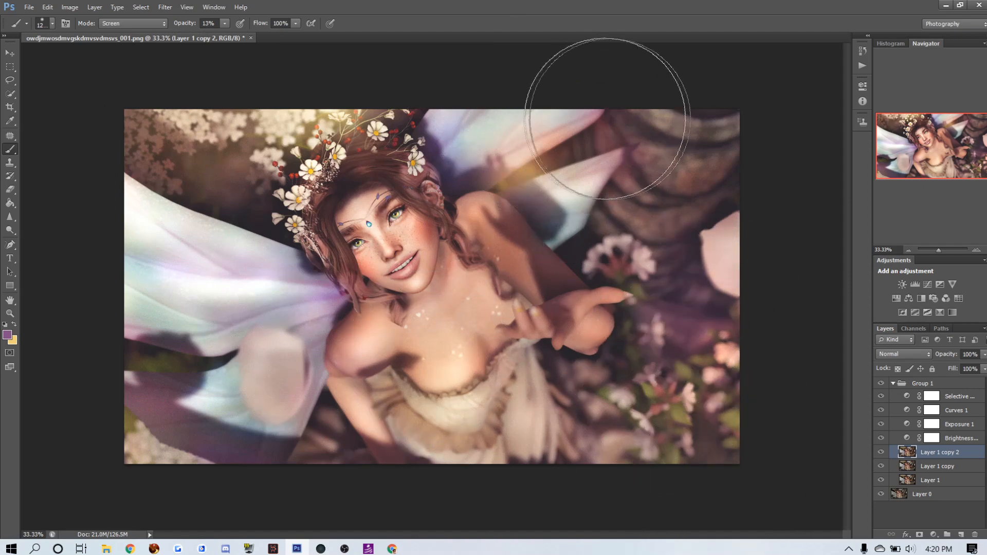
click(139, 129)
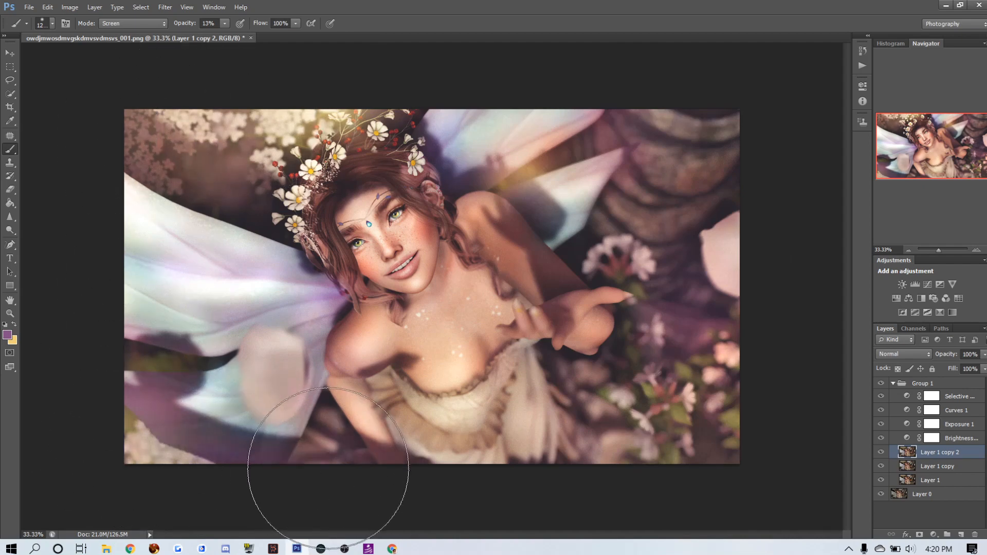
Darken the background around the tree trunk and flowers with a size 600 Burn tool, Midtones range, 59% exposure.
click(10, 231)
click(57, 239)
key(bracketright)
key(bracketright)
key(bracketright)
key(bracketright)
key(bracketright)
key(bracketright)
key(bracketright)
key(bracketright)
key(bracketright)
key(bracketright)
key(bracketright)
key(bracketright)
key(bracketright)
key(bracketright)
key(bracketright)
key(bracketright)
key(bracketright)
key(bracketright)
key(bracketright)
key(bracketright)
key(bracketright)
key(bracketright)
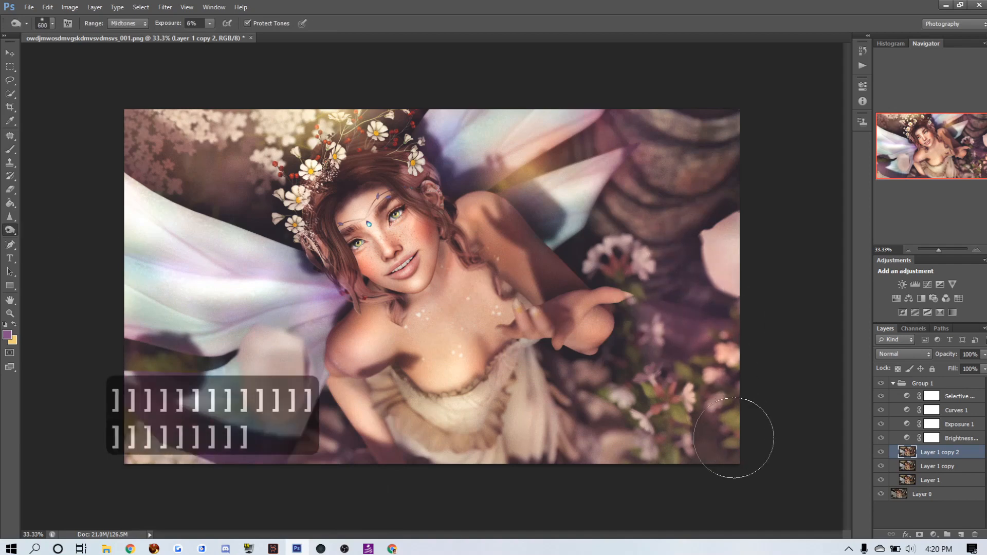
drag(230, 32, 238, 32)
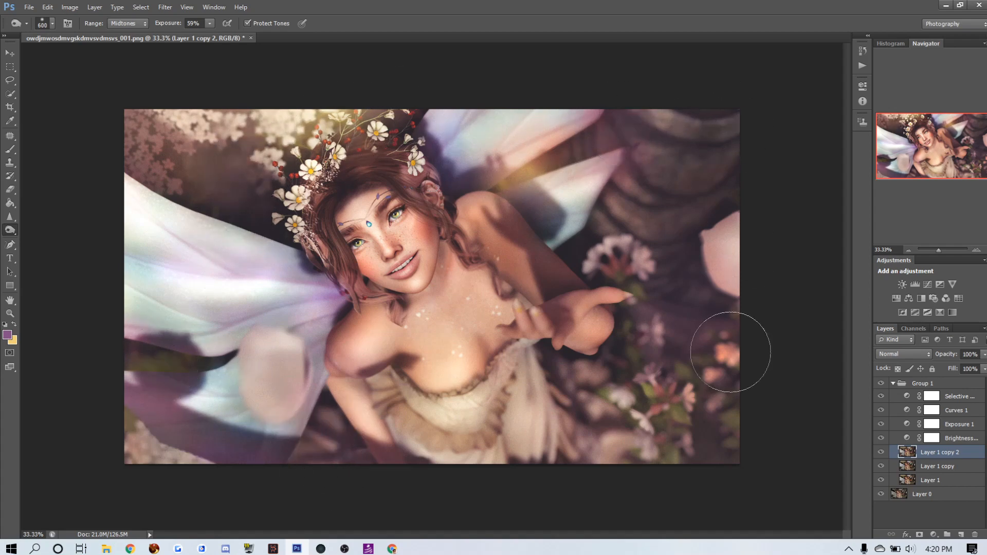
Brighten the large blurred petals and the wing with a size 400 Dodge tool set to Highlights at 9% exposure.
right_click(11, 232)
click(41, 229)
key(bracketright)
key(bracketright)
key(bracketright)
mouse_move(264, 372)
mouse_down()
mouse_move(253, 364)
mouse_move(264, 352)
mouse_up()
drag(743, 242, 746, 252)
drag(262, 353, 256, 387)
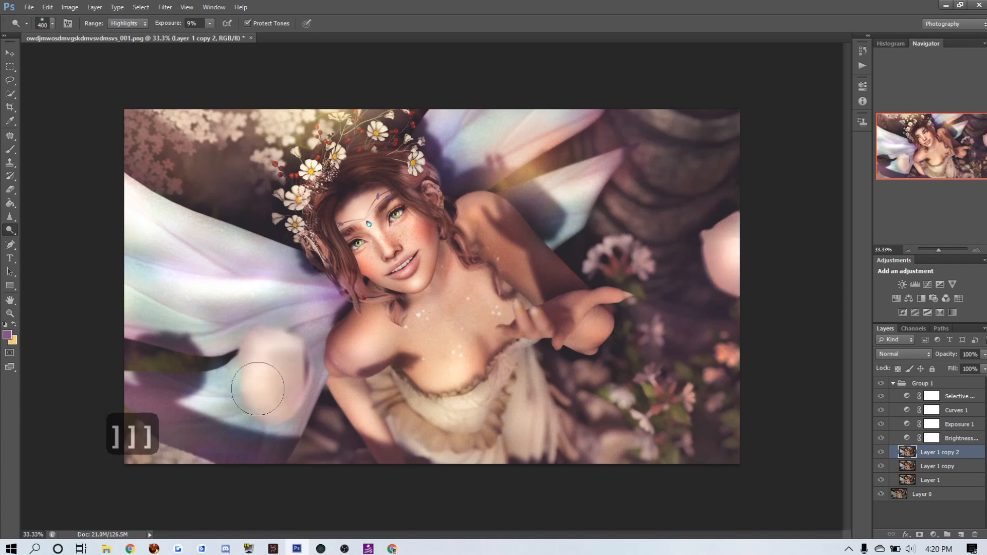
drag(205, 275, 291, 275)
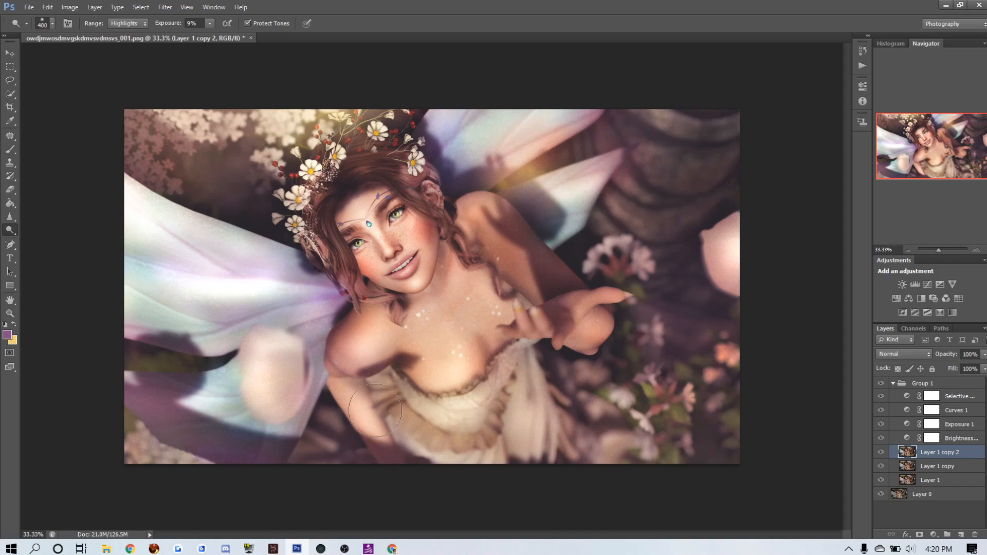
Open the falling-petals image 10.jpg, copy it into the fairy portrait as a new layer, and close the source image.
key(F9)
click(29, 7)
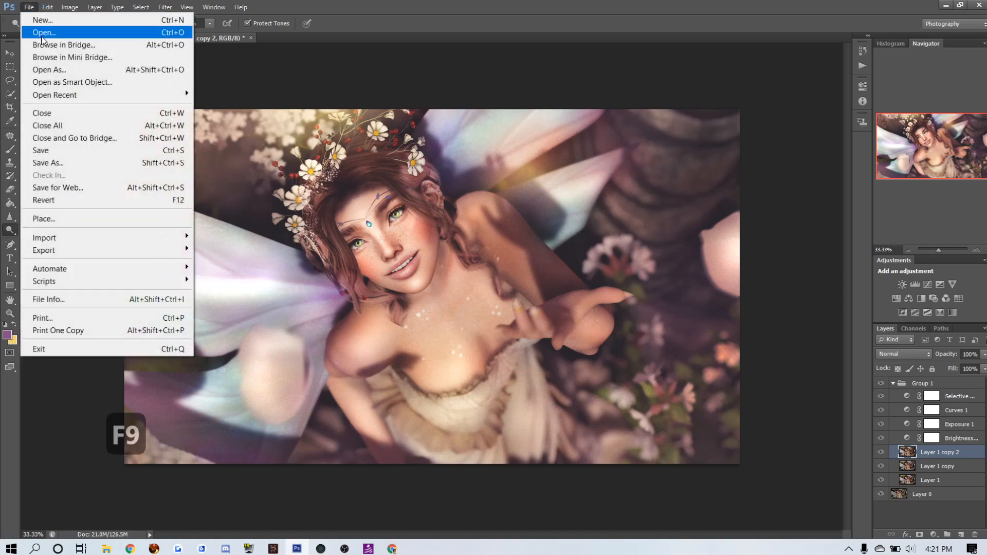
click(39, 33)
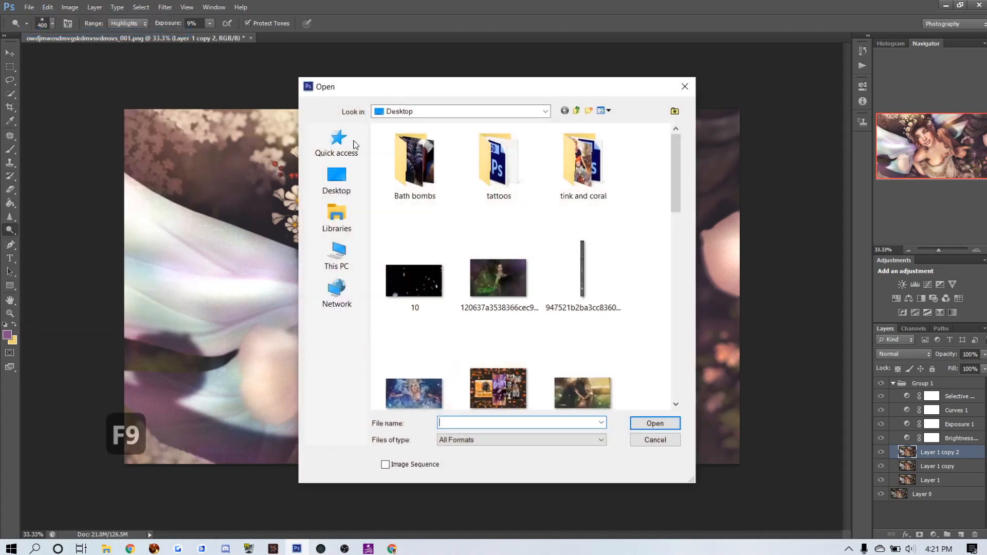
text(10)
click(655, 425)
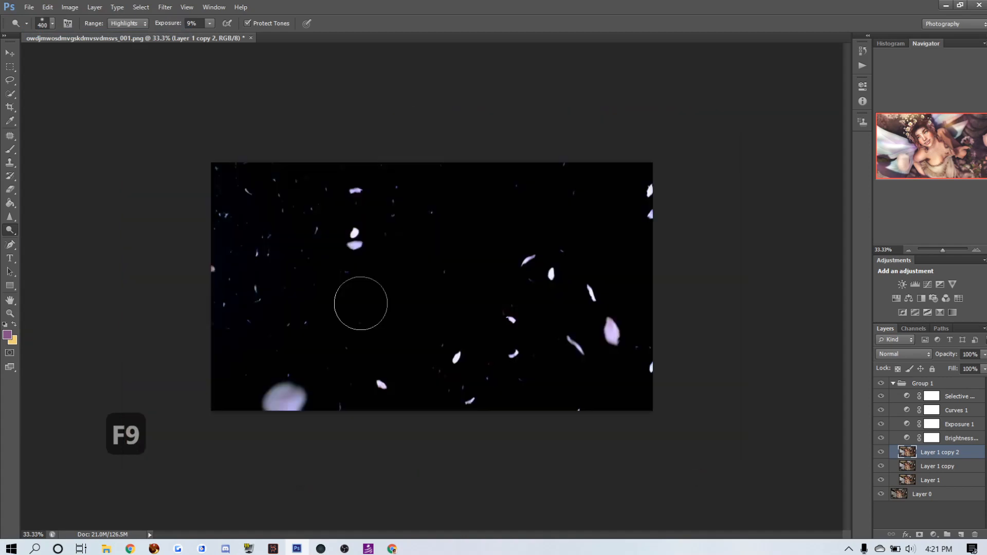
click(14, 57)
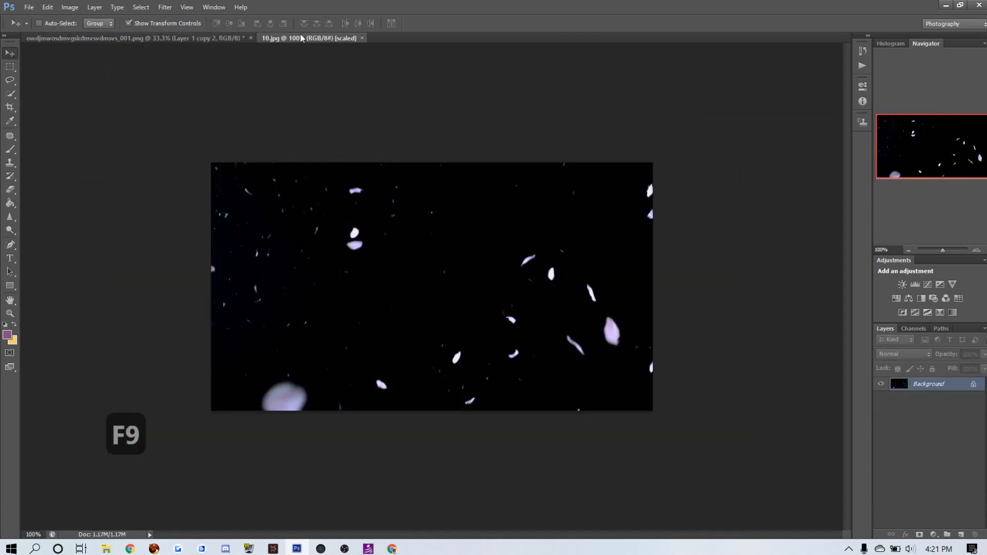
drag(302, 38, 445, 150)
drag(577, 270, 330, 247)
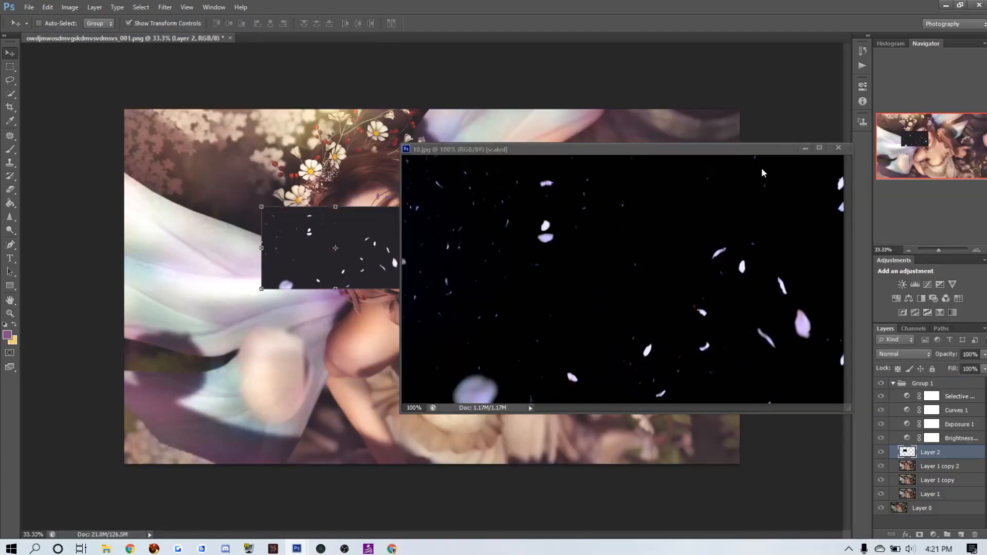
click(839, 147)
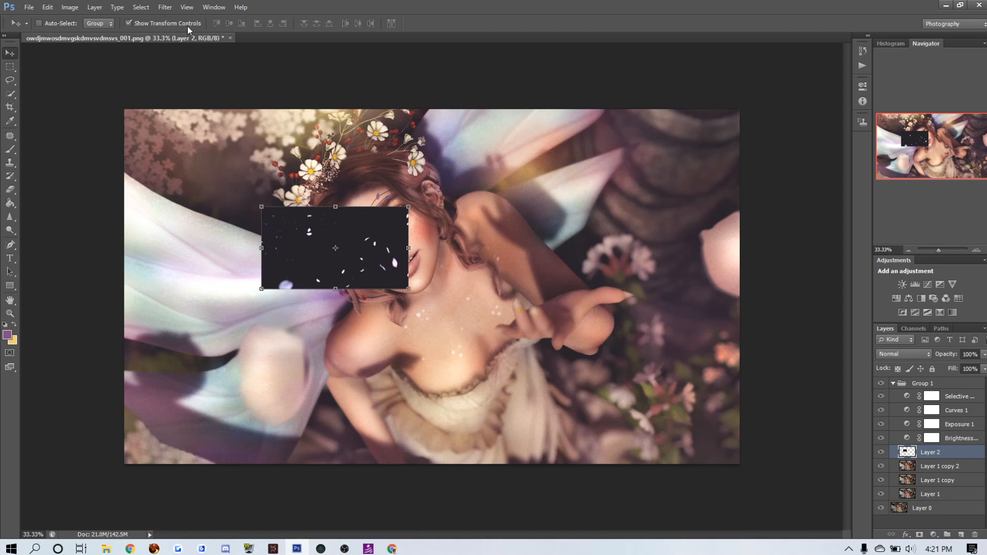
Stretch the falling-petals layer to cover the entire canvas.
drag(409, 206, 739, 109)
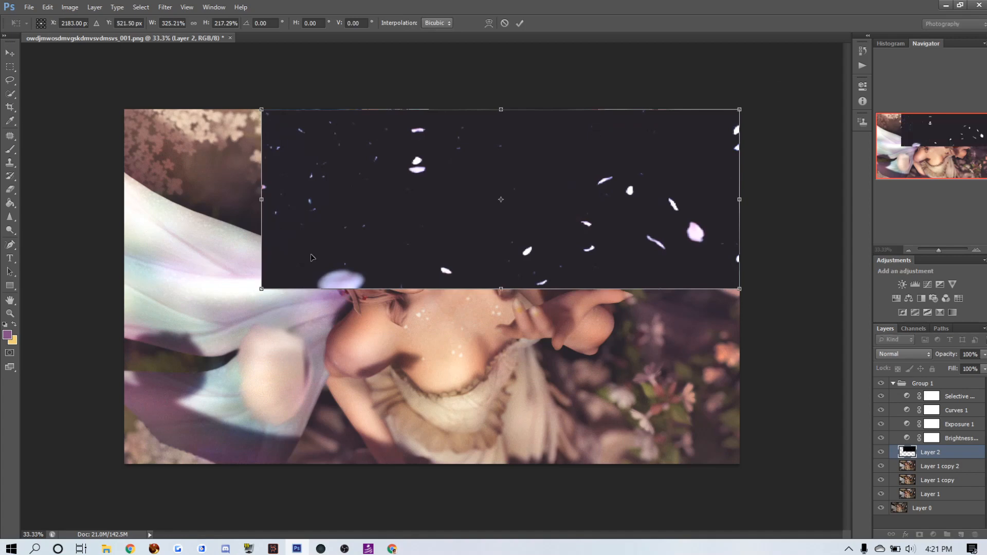
drag(243, 307, 147, 443)
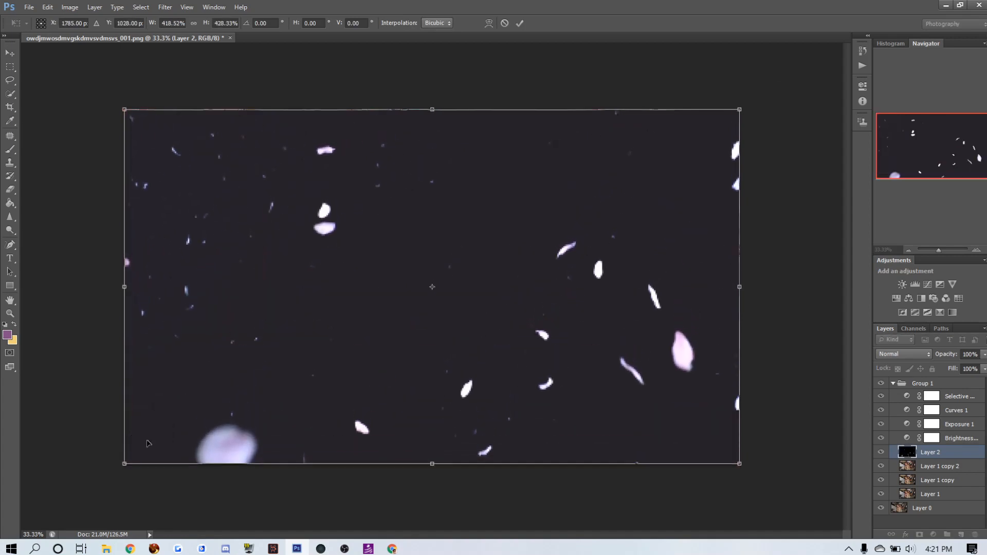
click(520, 23)
Set the petals layer's blend mode to Screen and its opacity to 67%.
click(897, 355)
click(906, 129)
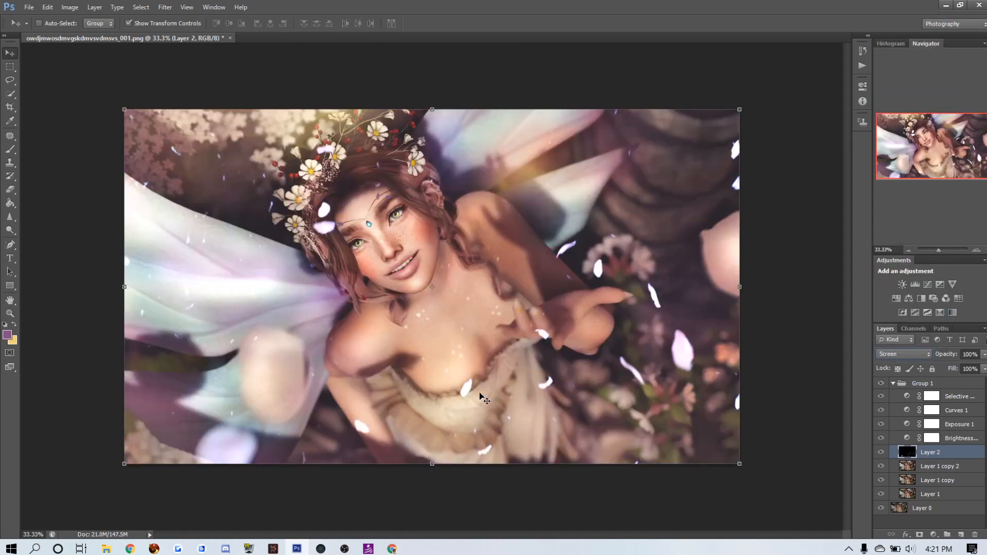
click(984, 354)
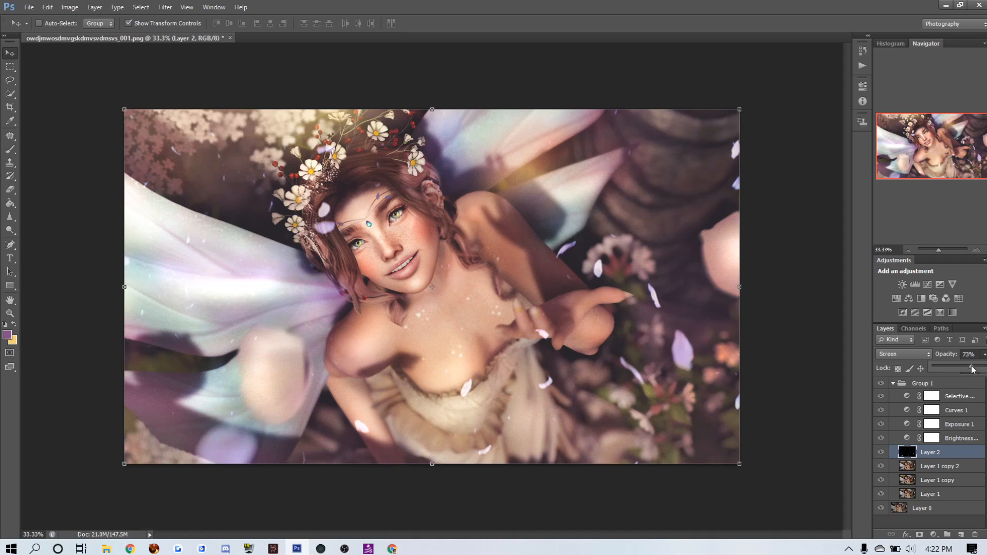
drag(973, 368, 968, 368)
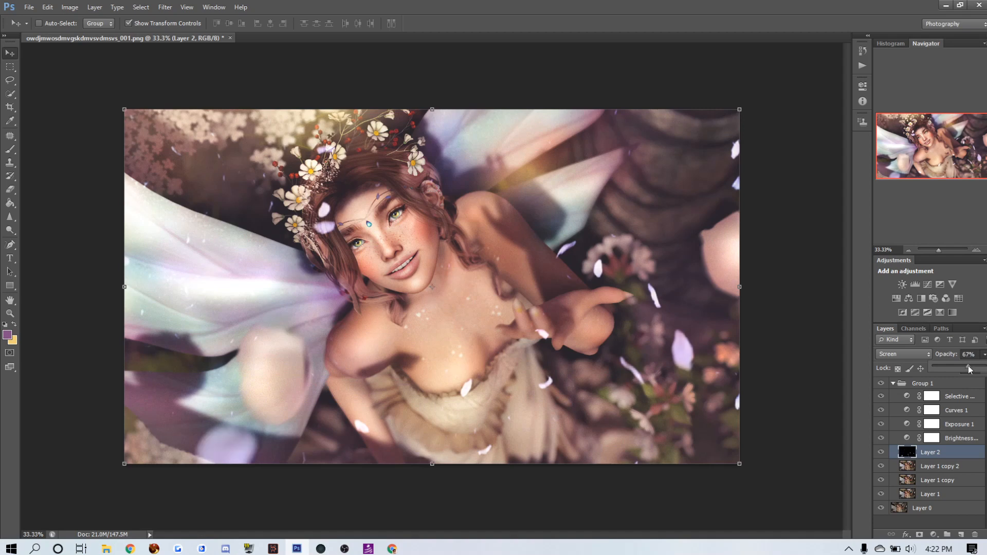
Apply a Motion Blur with a distance of 33 pixels to the petals layer.
click(163, 7)
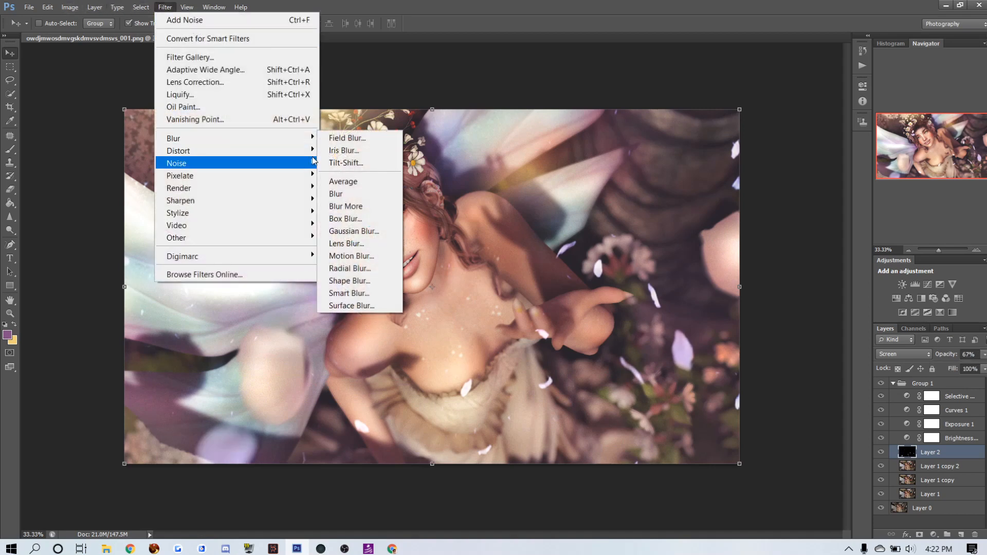
click(351, 256)
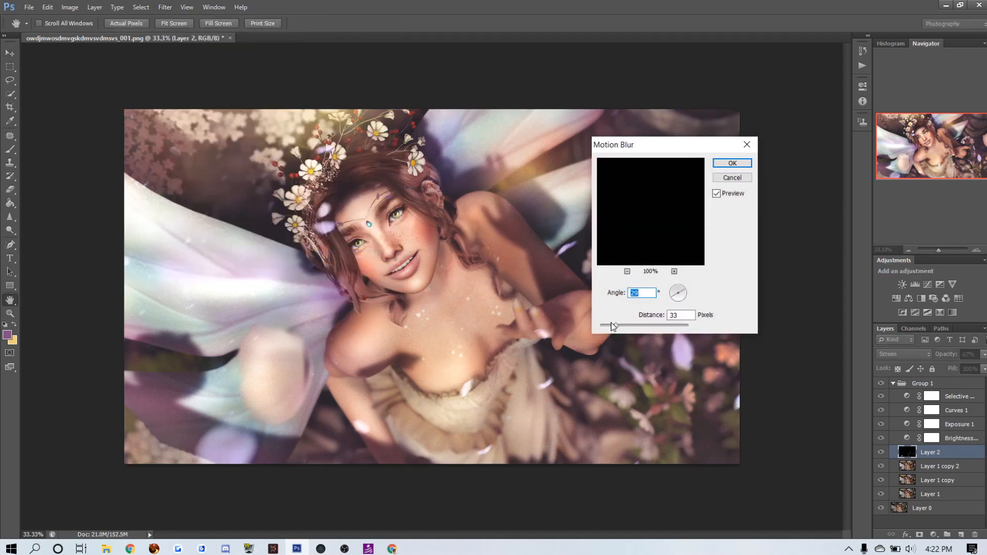
click(746, 162)
key(v)
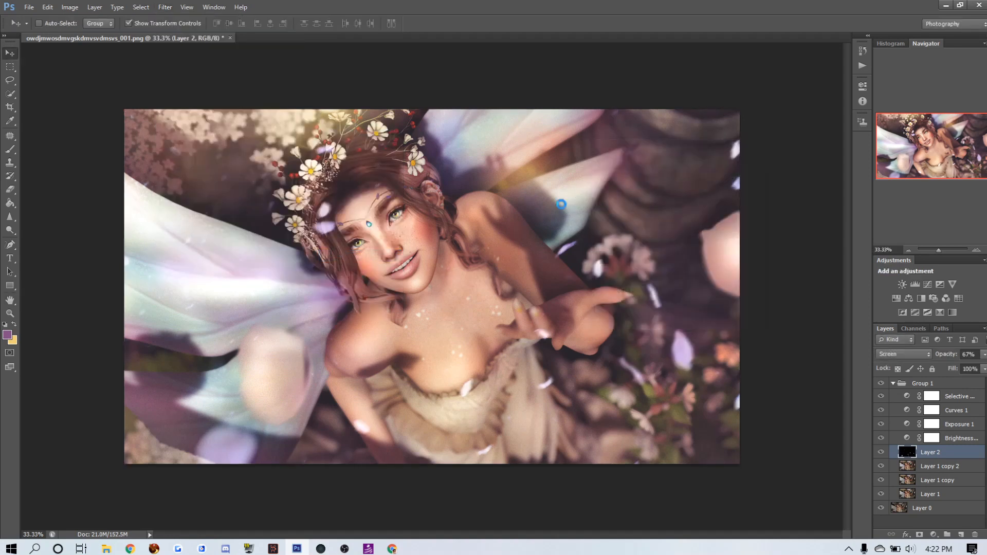
Desaturate the purple-tinted petals with the Sponge tool in Desaturate mode at 46% flow.
click(10, 230)
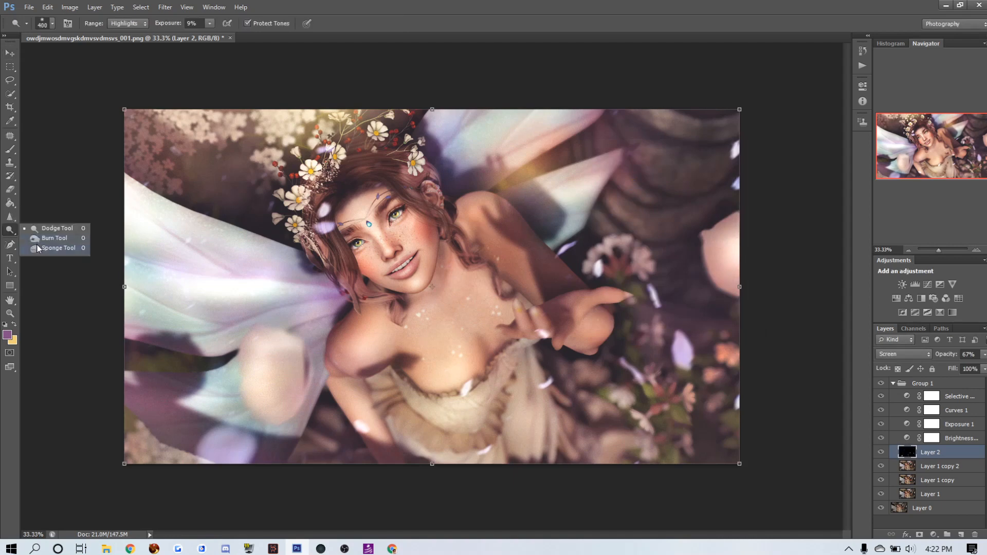
click(43, 249)
click(115, 37)
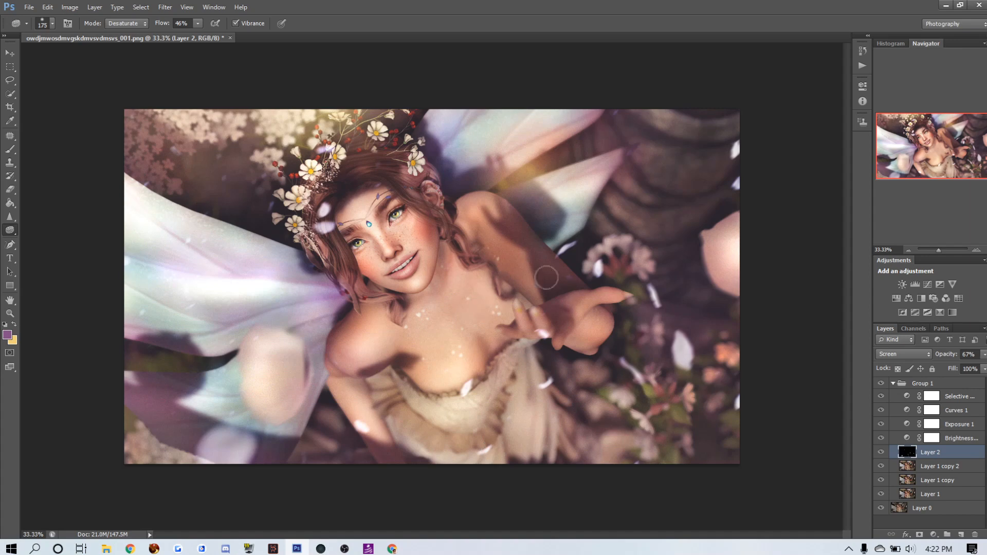
Duplicate the petals layer, rotate the copy to about -178°, and shift it up and to the left of the original.
key(ctrl+j)
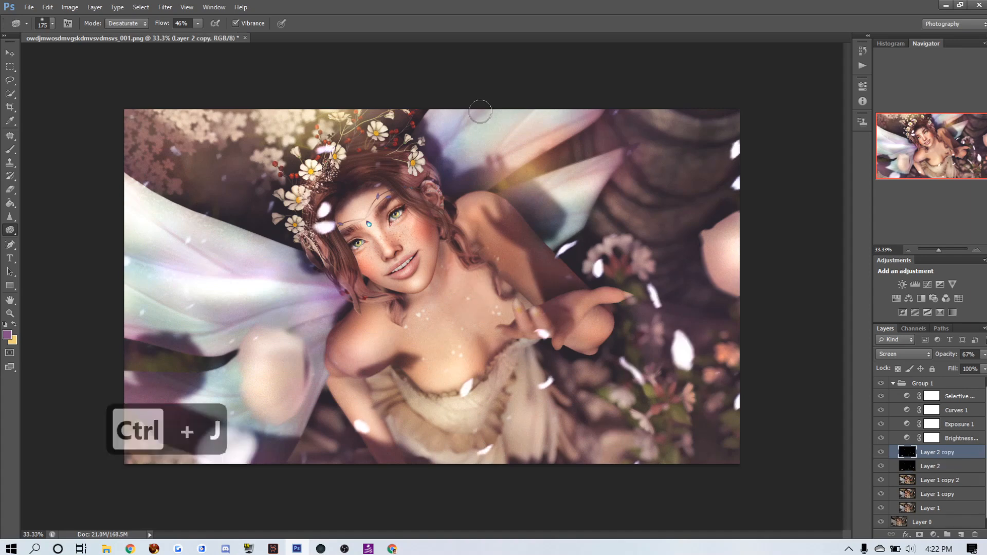
click(13, 53)
drag(416, 208, 386, 153)
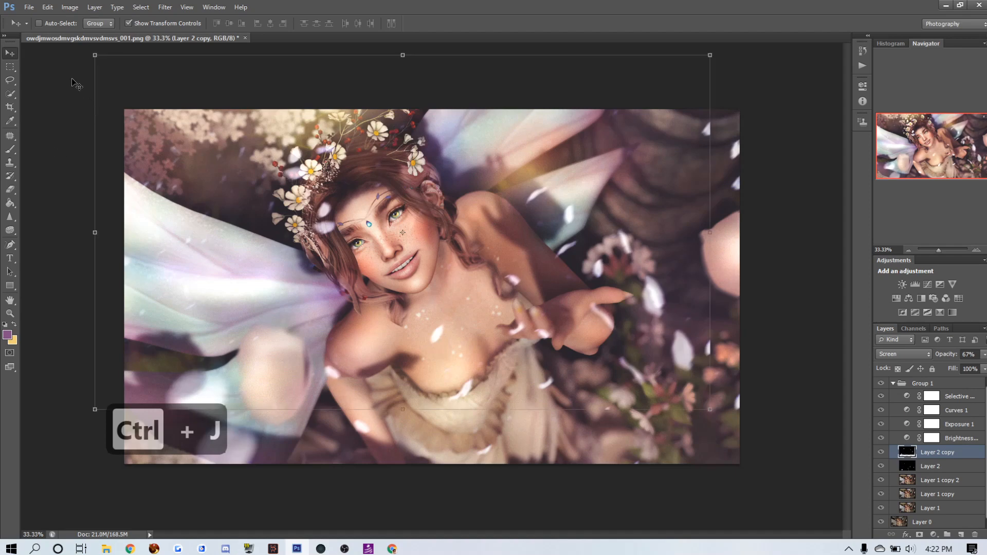
drag(86, 51, 542, 322)
drag(513, 180, 513, 153)
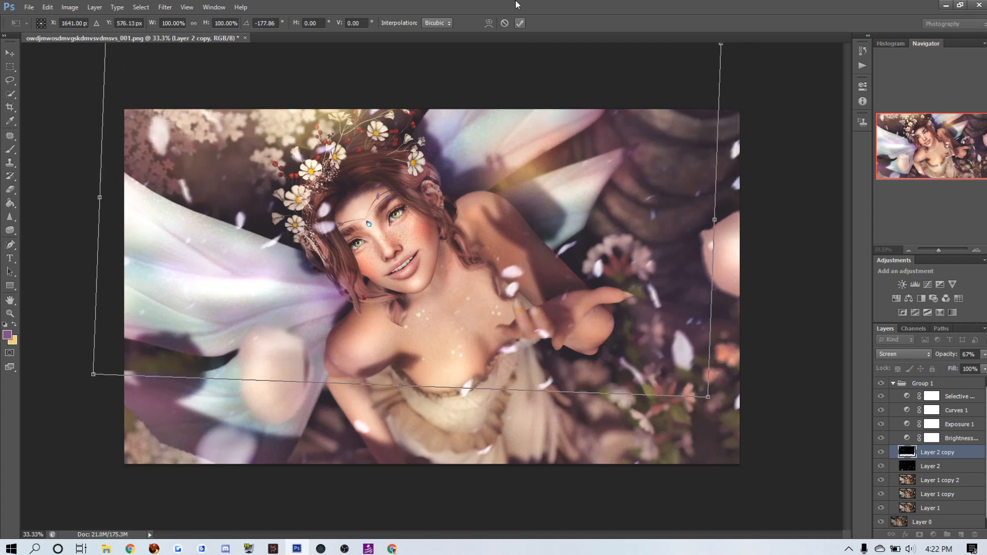
click(518, 23)
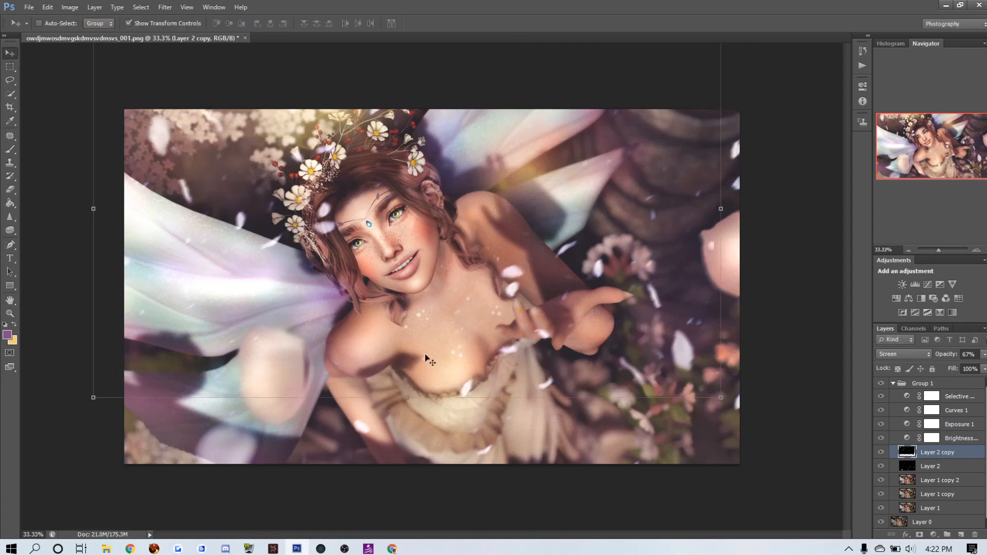